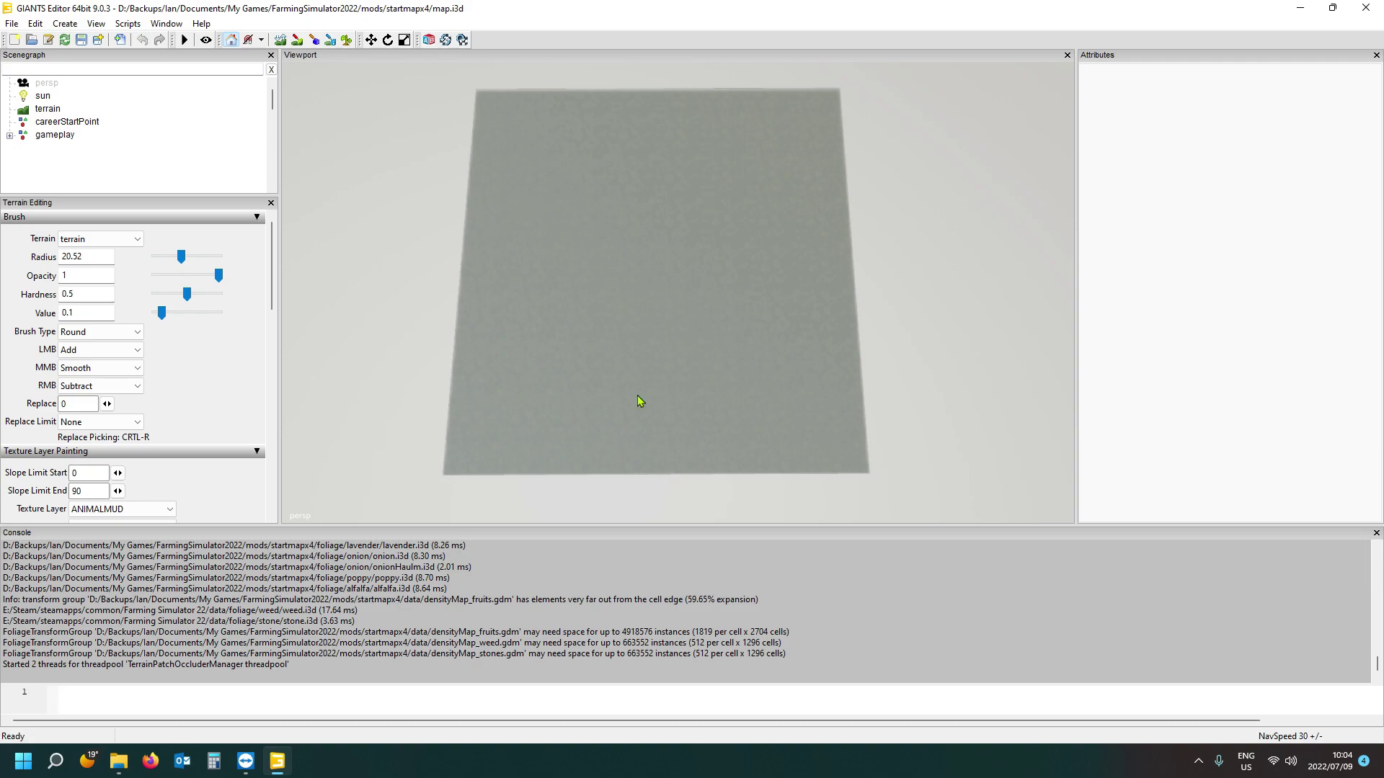
Expand the gameplay group's mapBoundaries and move its first cube inward over the terrain to a Z translation of about -833.
click(9, 136)
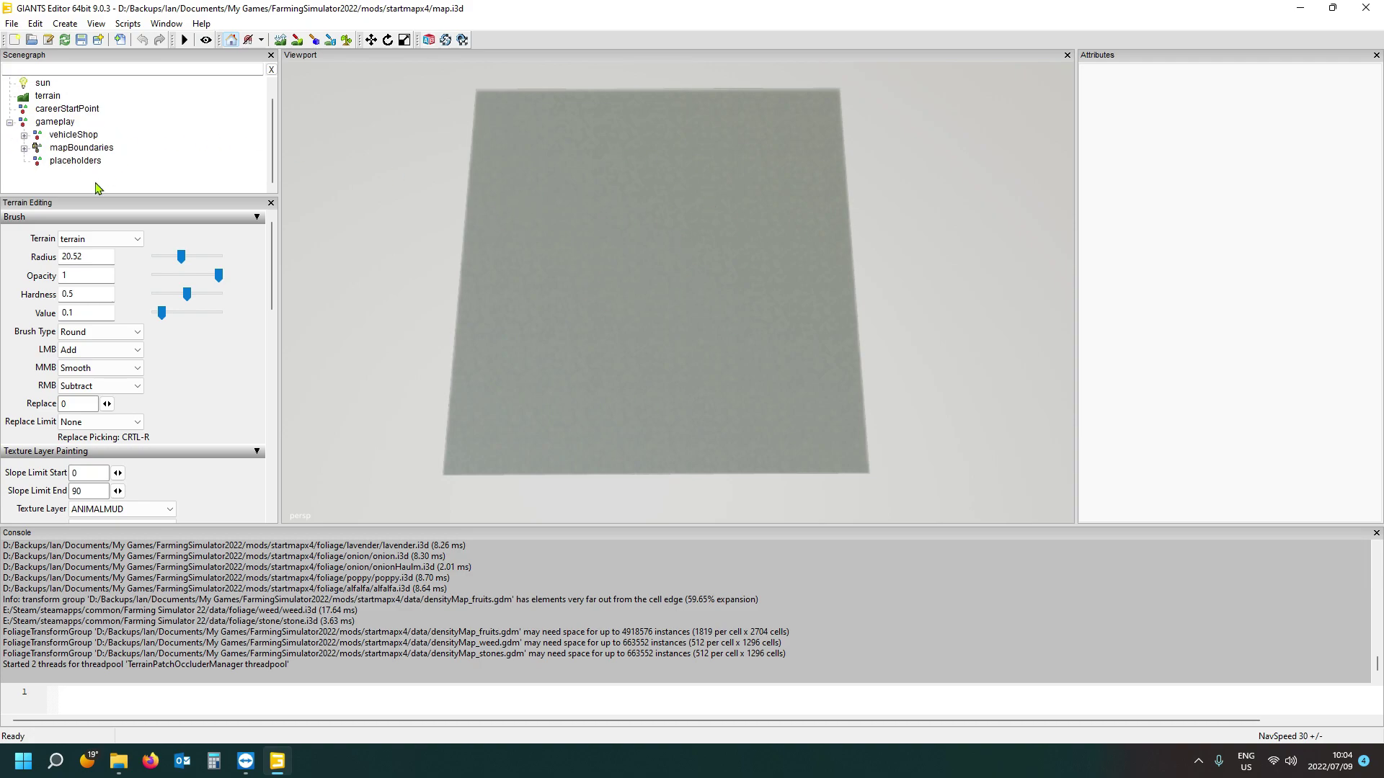
click(82, 149)
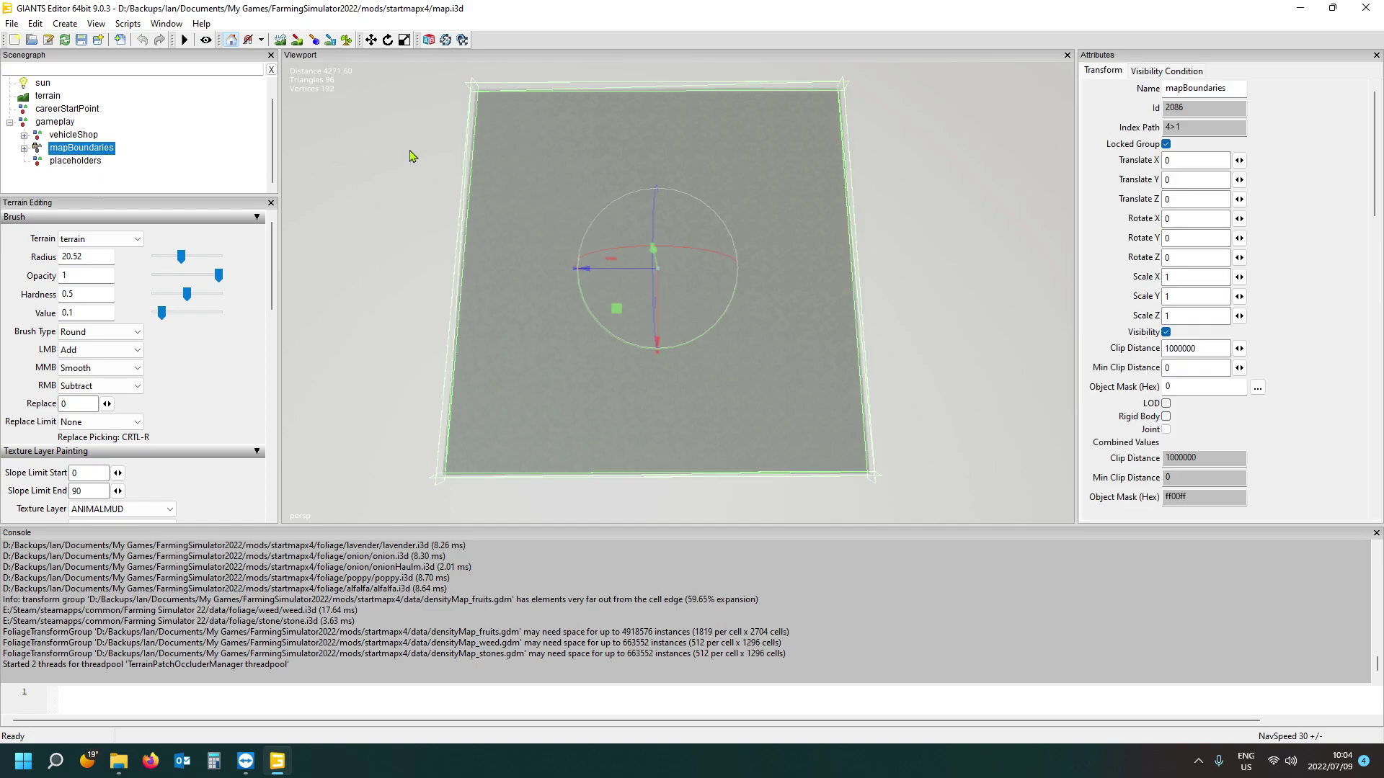
click(24, 148)
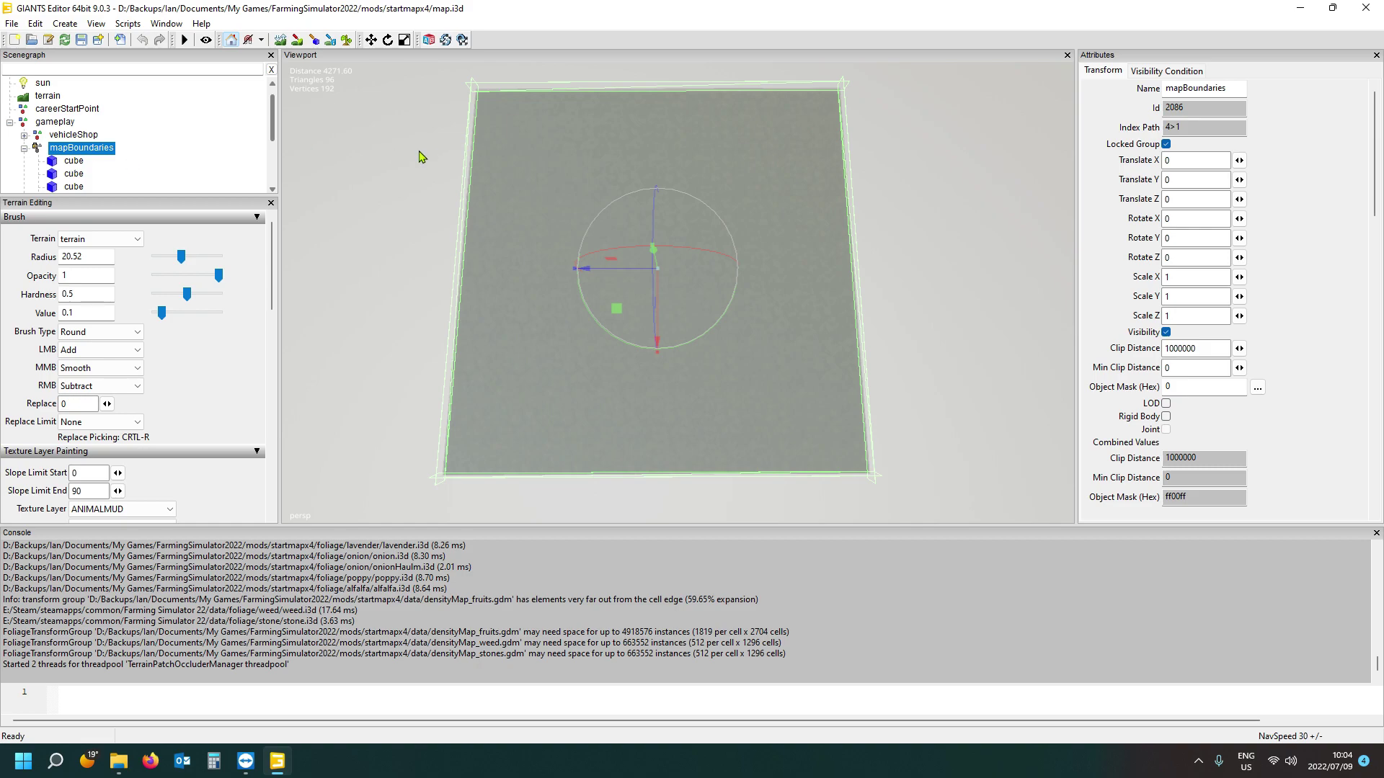
click(75, 162)
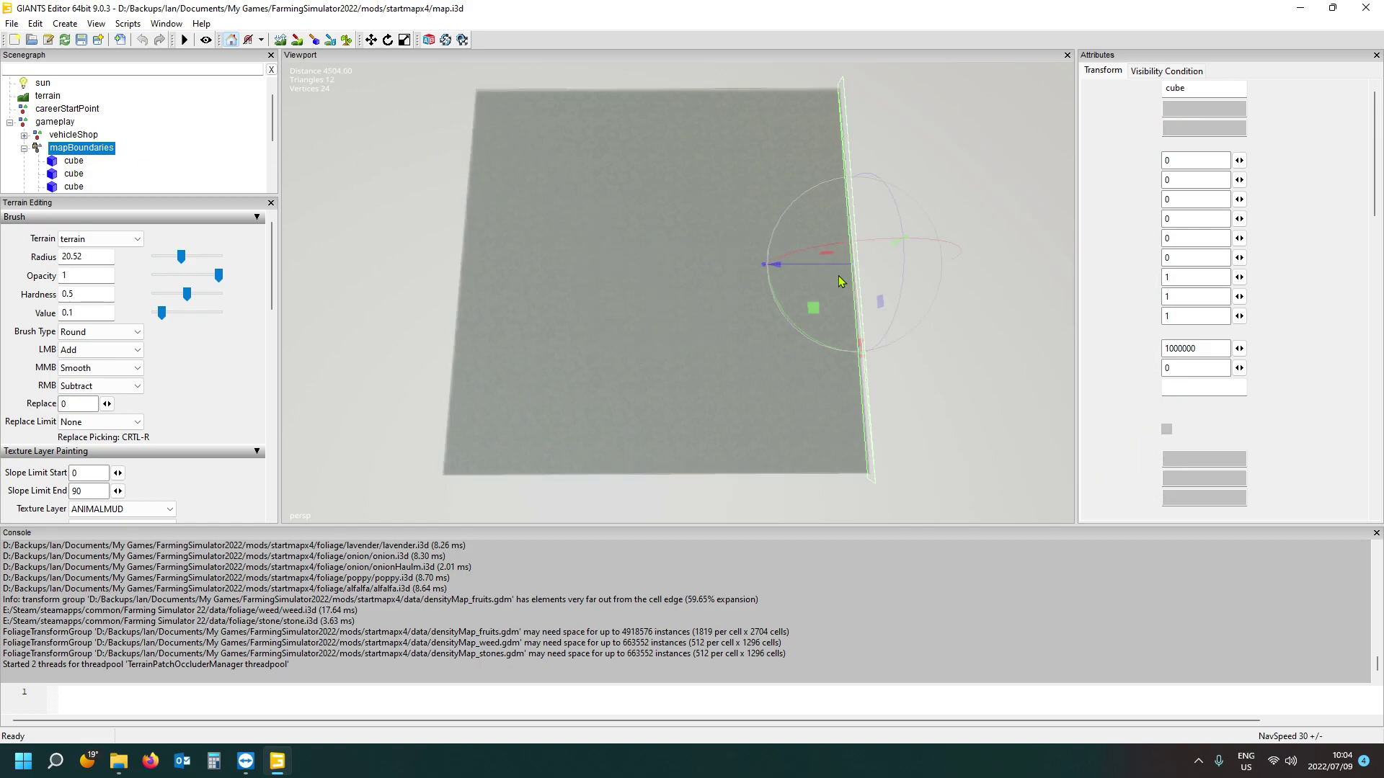
drag(816, 273, 654, 278)
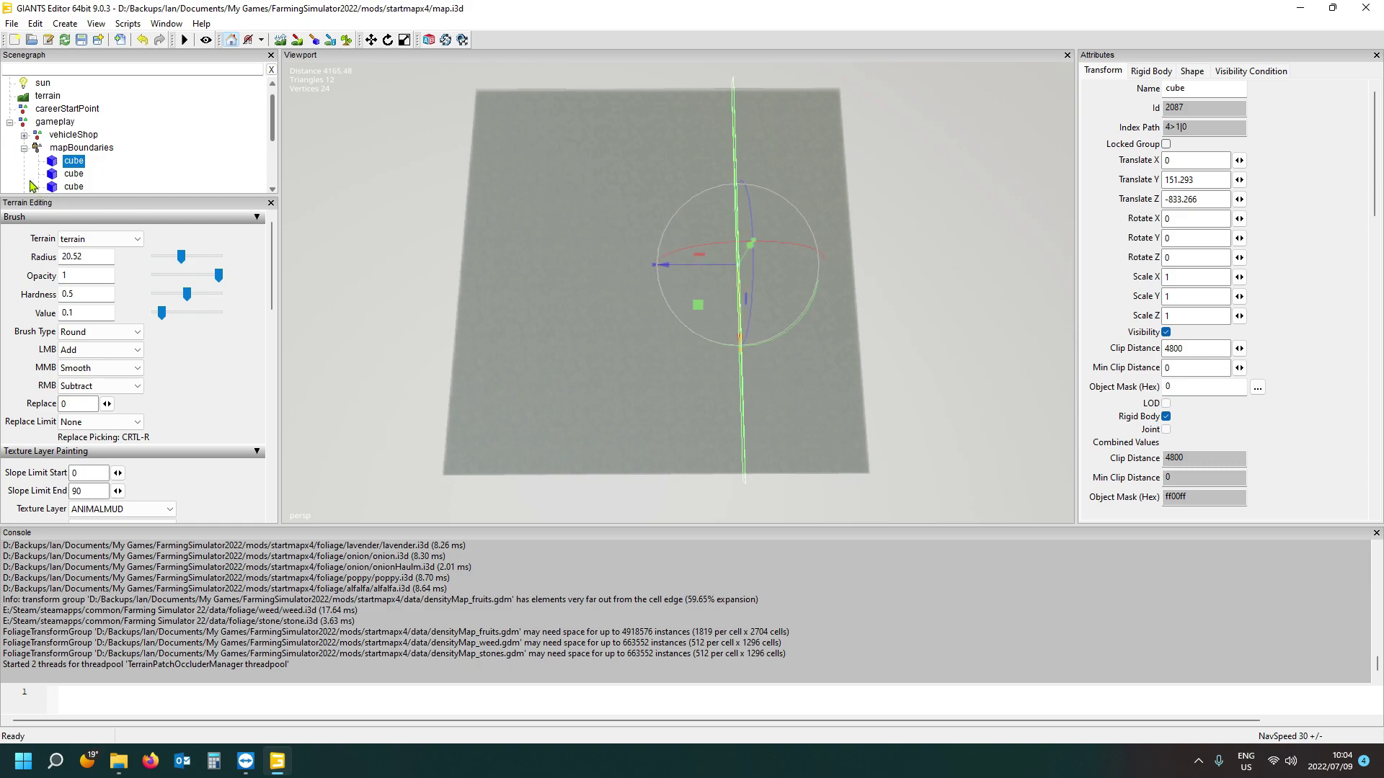
Move the second and third mapBoundaries cubes inward over the terrain, the third to an X translation of about -1014.
click(75, 174)
drag(375, 266, 552, 292)
click(74, 186)
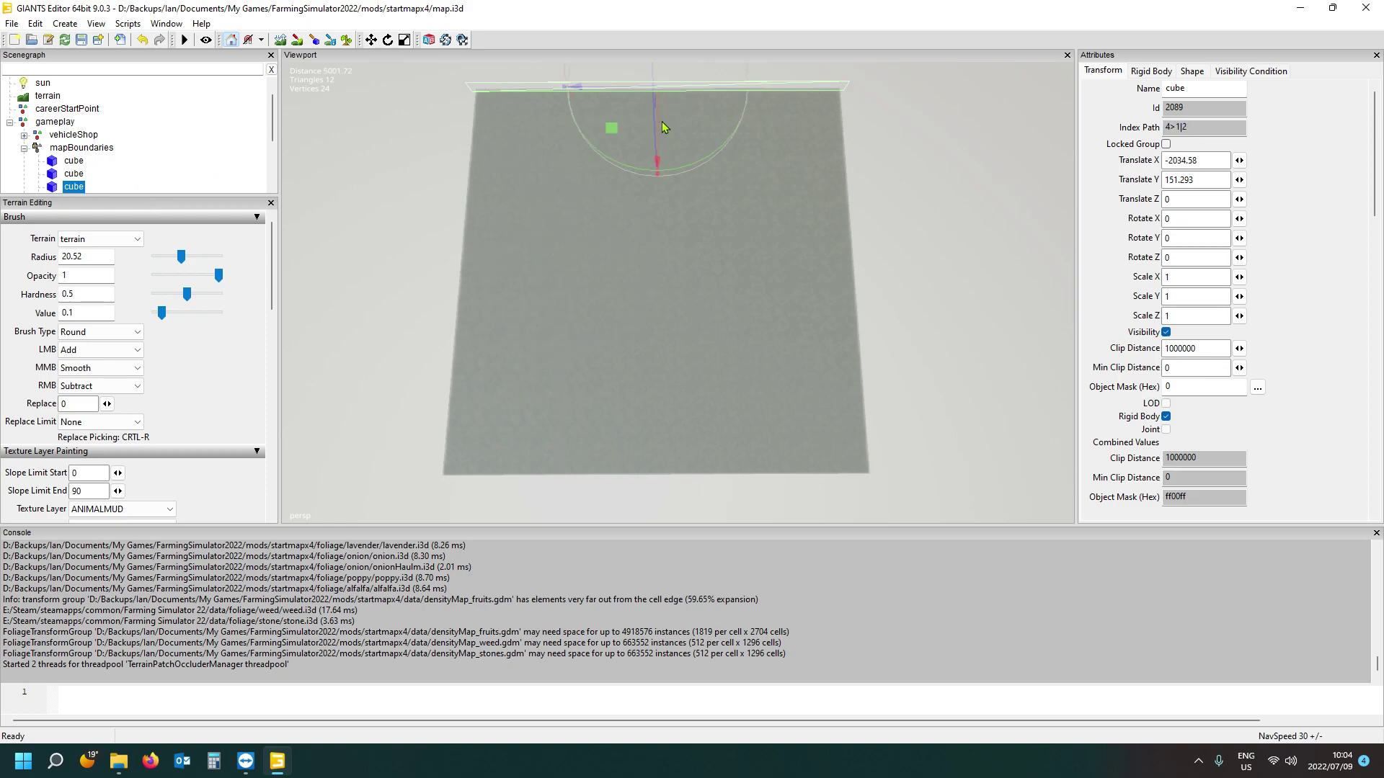
drag(657, 133, 675, 253)
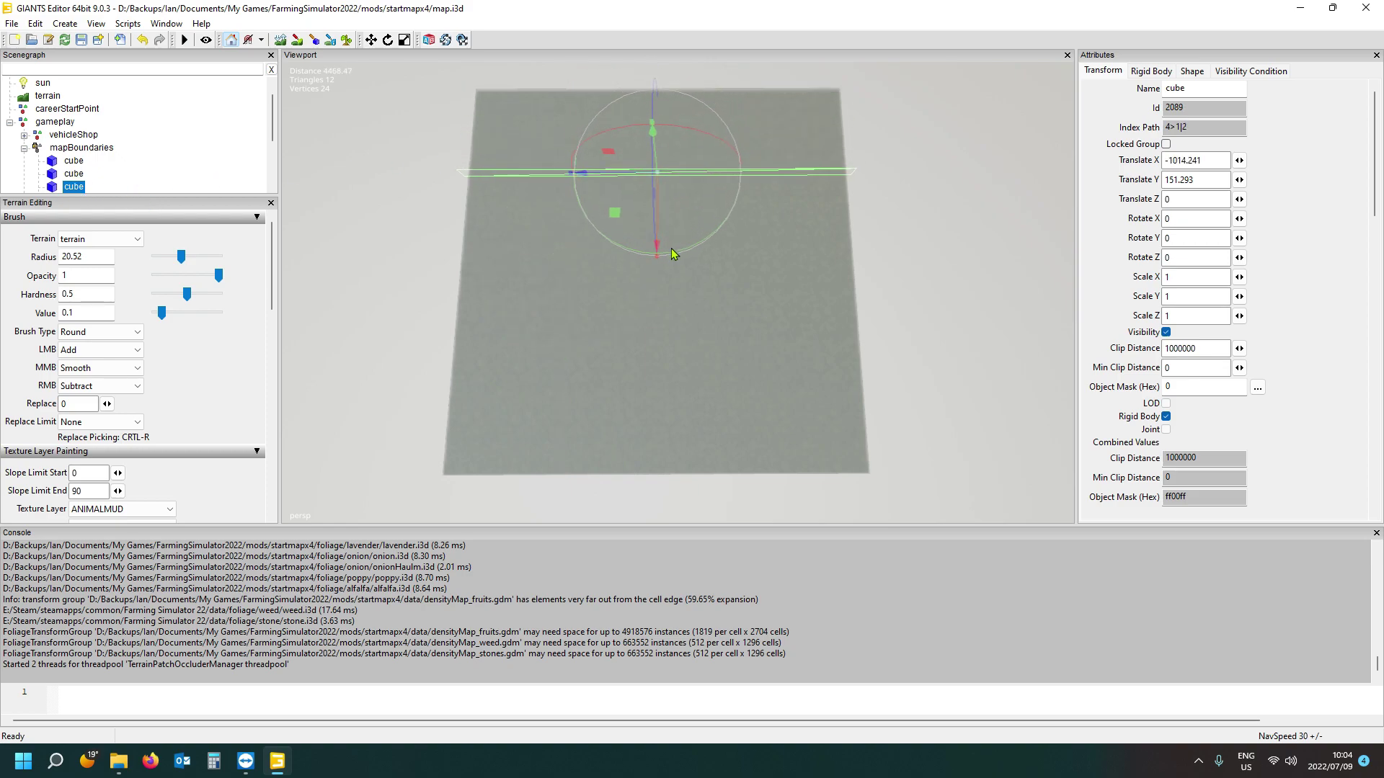
scroll(123, 172, down, 2)
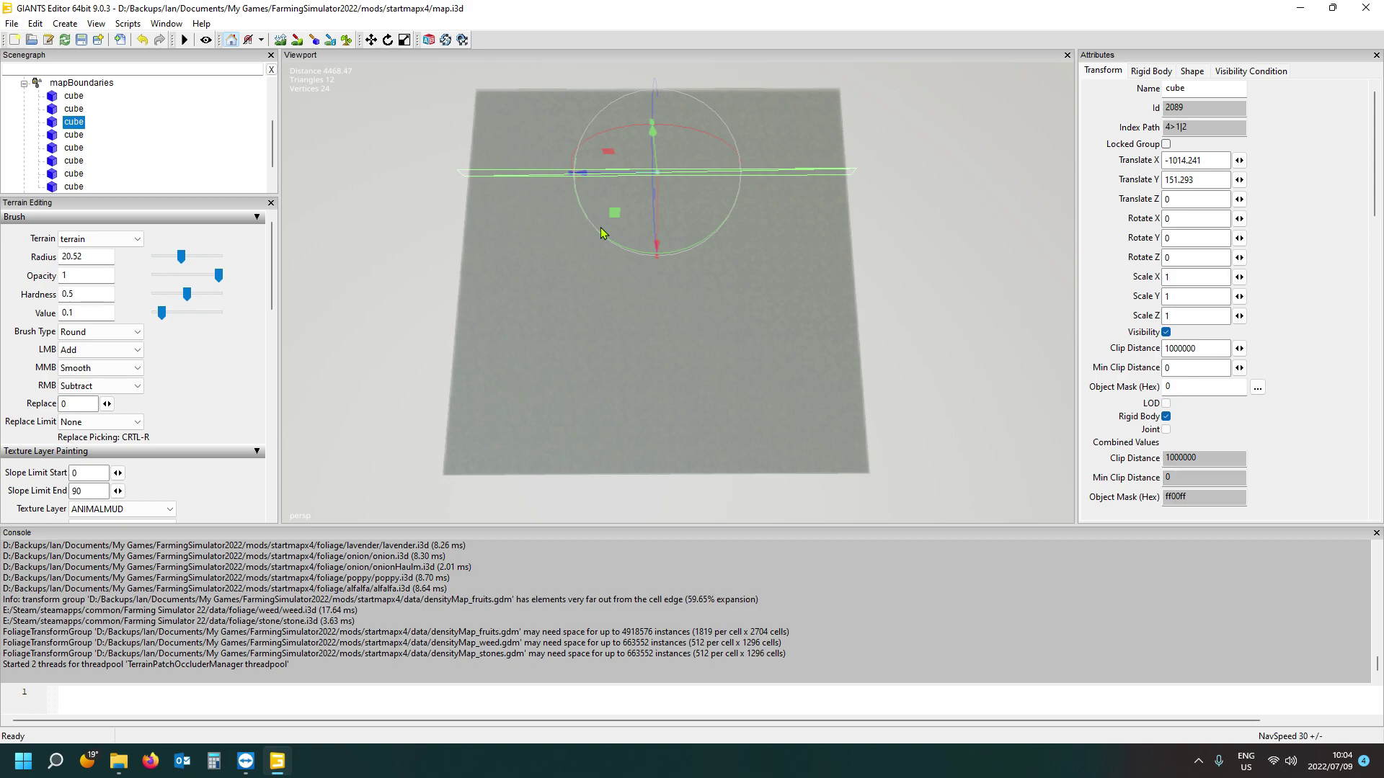
Close the map editor without saving and open the savegame1 folder inside FarmingSimulator2022 in File Explorer.
click(1357, 13)
click(797, 377)
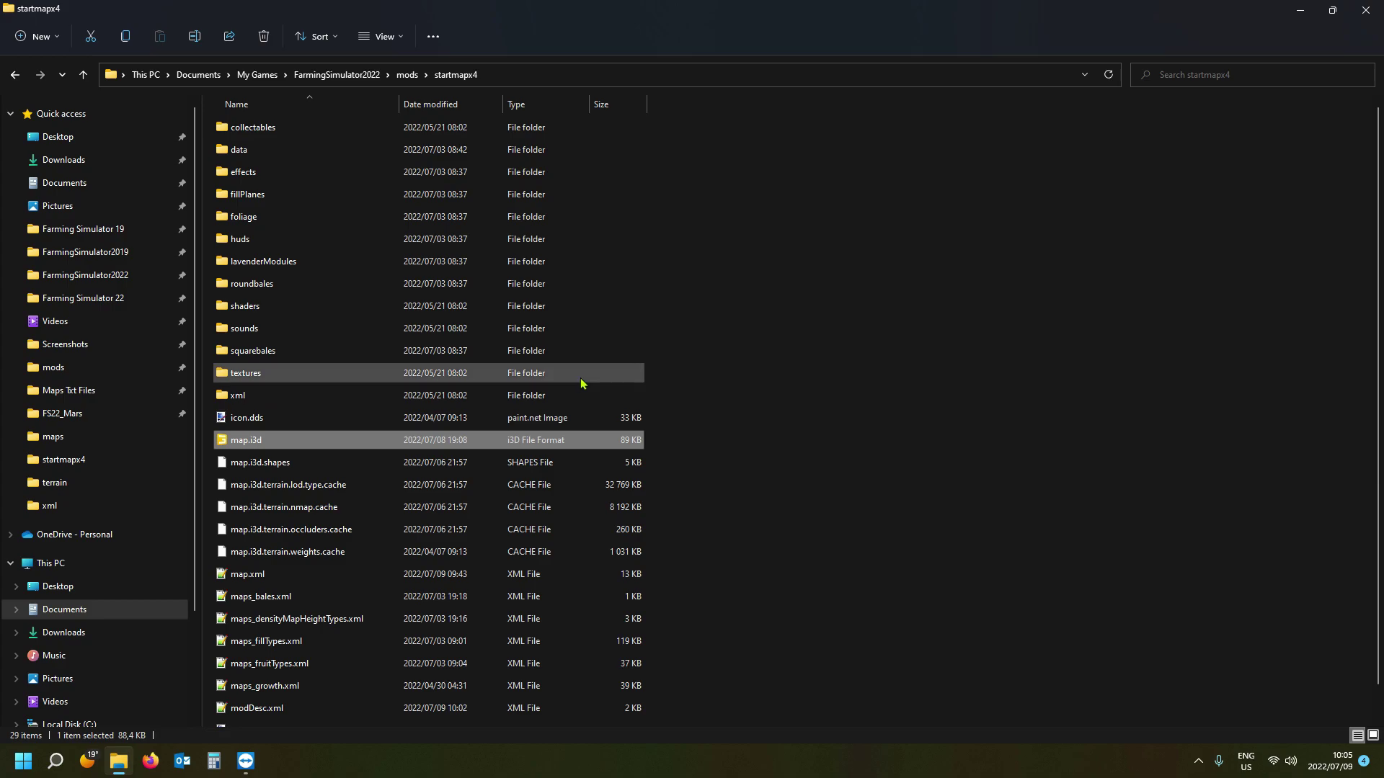
click(108, 275)
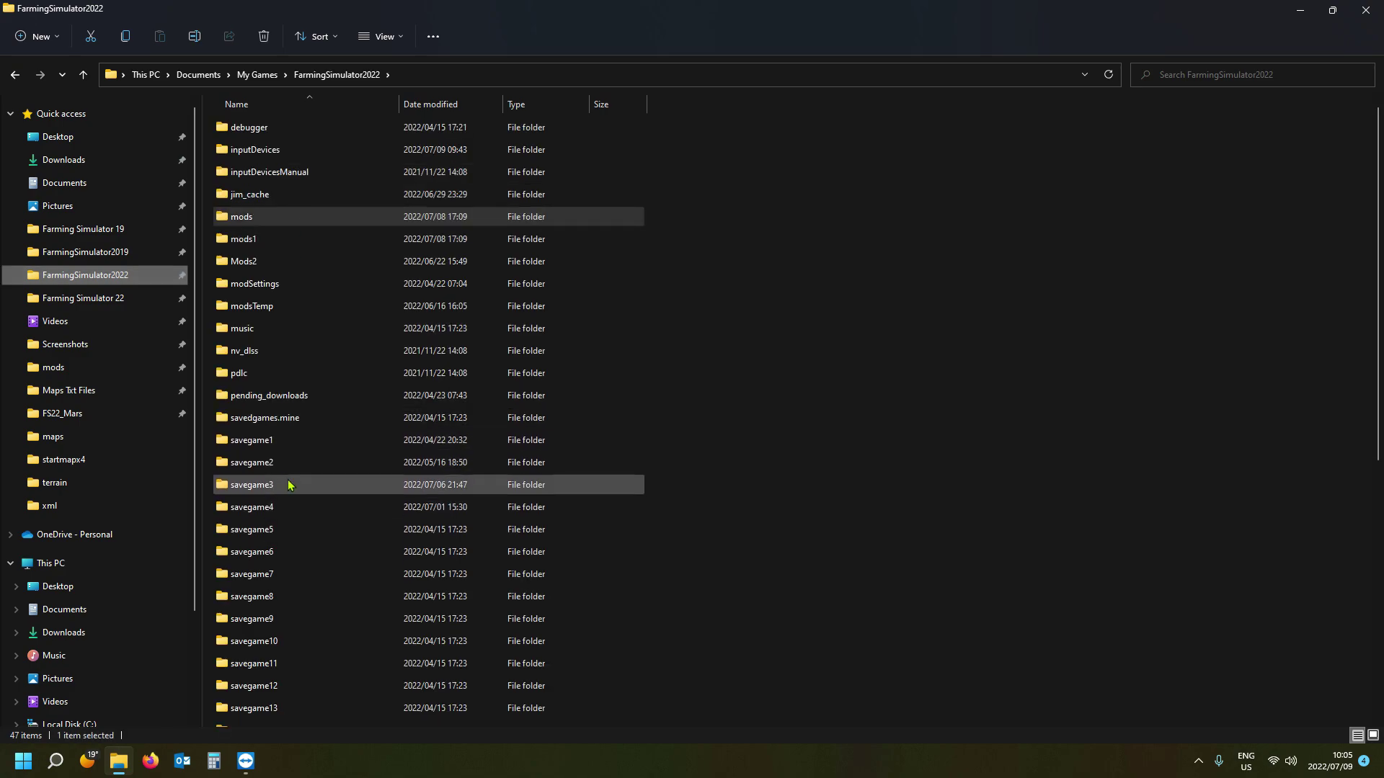
double_click(266, 448)
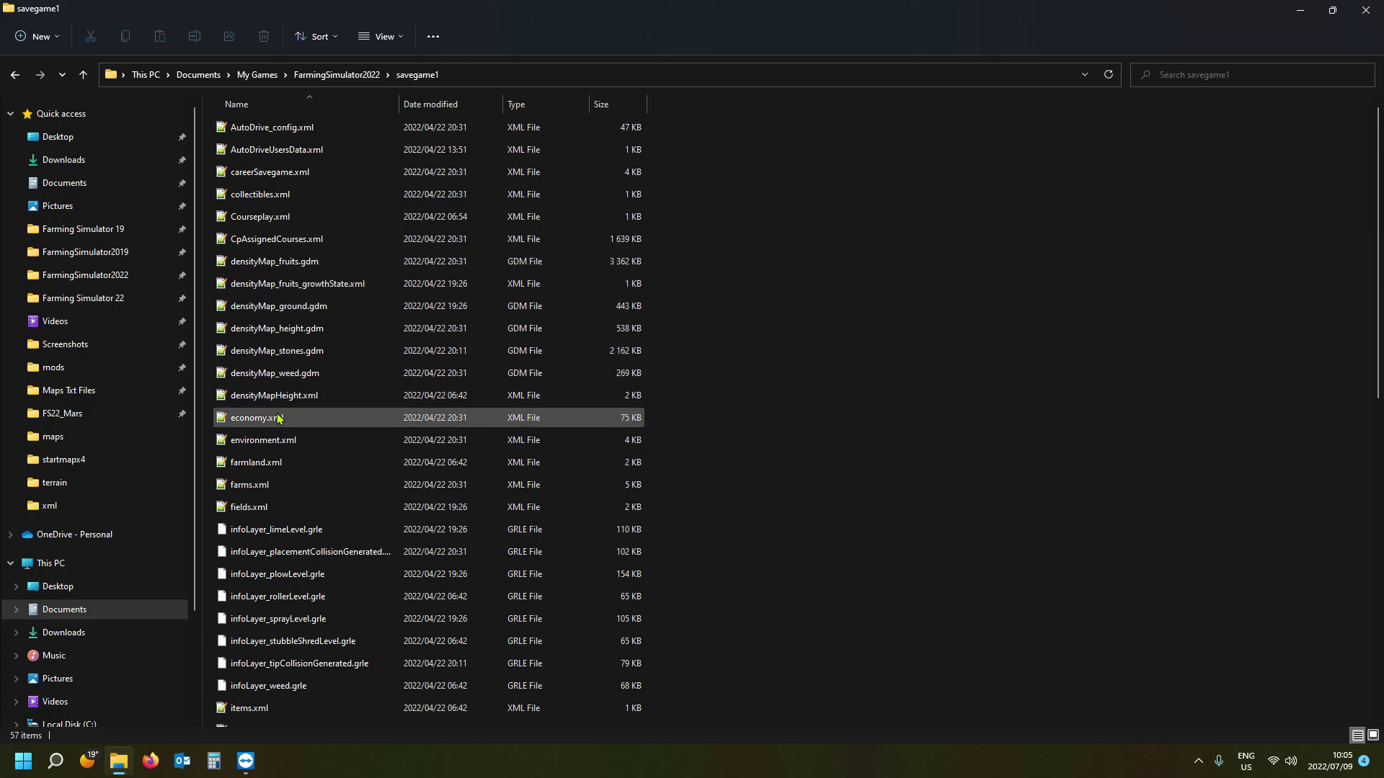
Look through the savegame1 files, including placeables.xml and the terrain, info layer and vehicles files.
scroll(295, 537, down, 2)
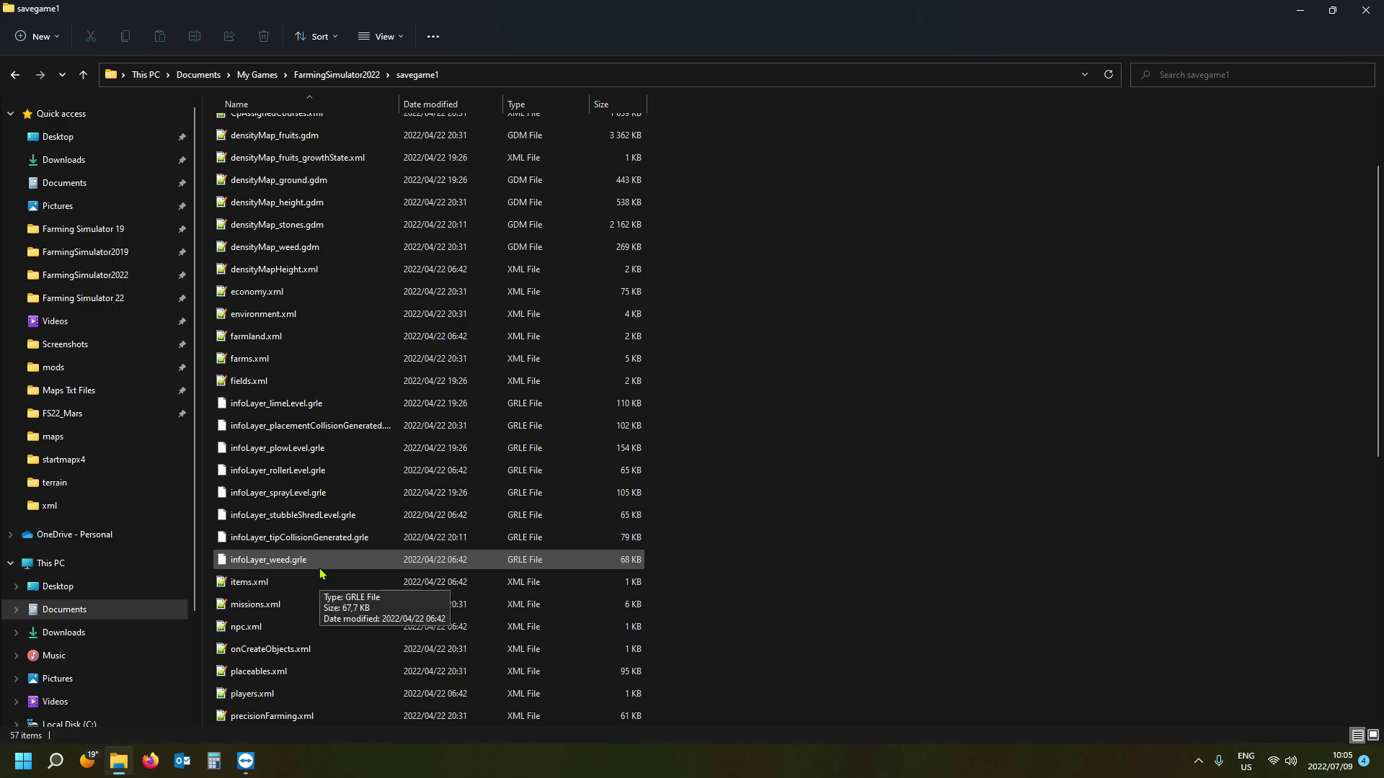
scroll(327, 575, down, 2)
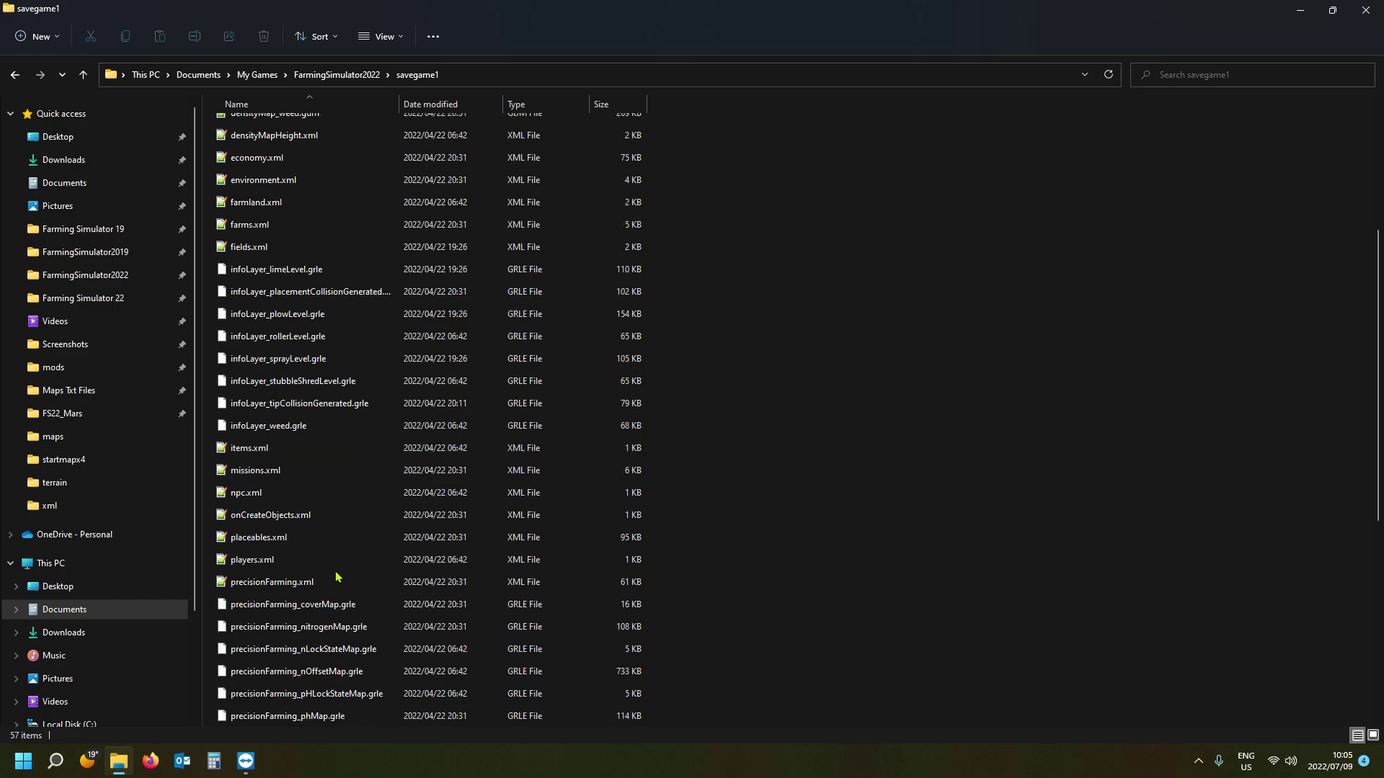
click(280, 544)
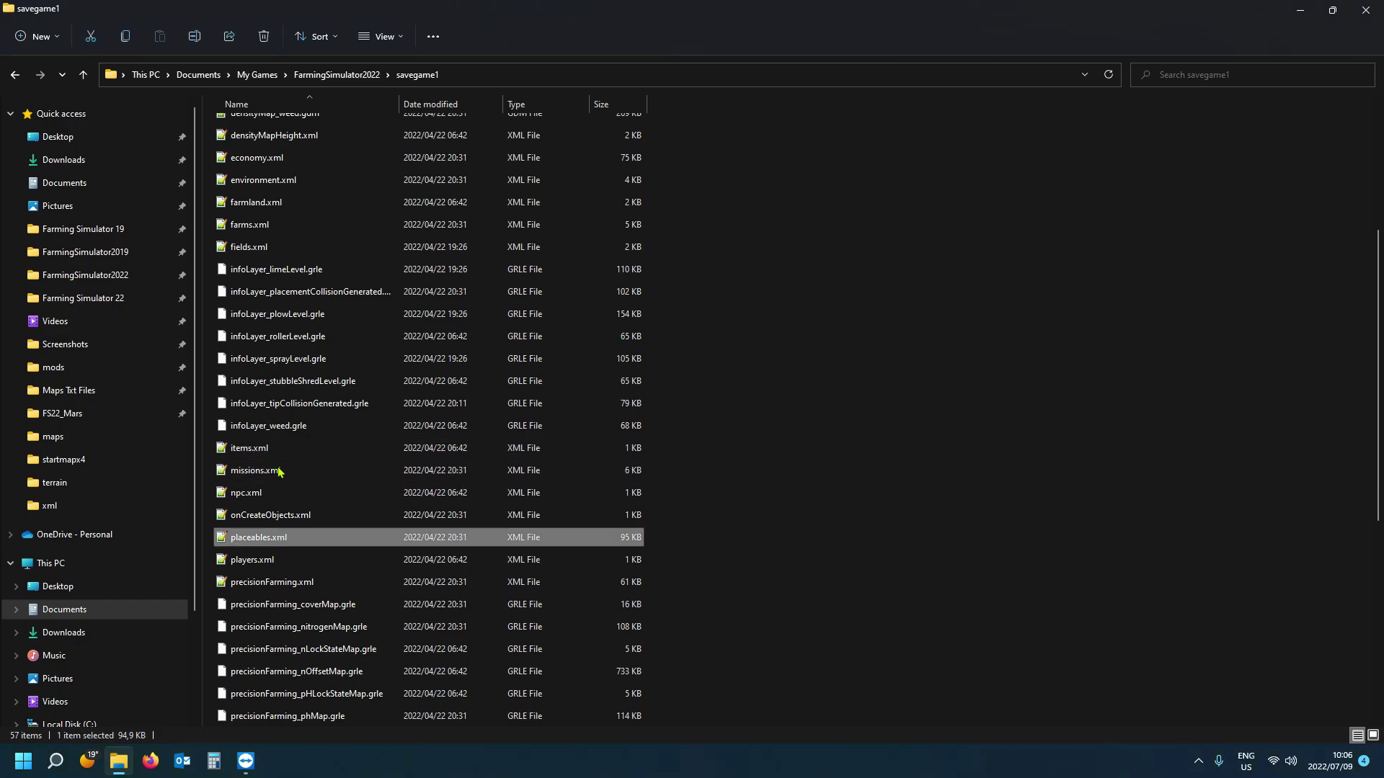
scroll(287, 490, down, 2)
scroll(320, 577, down, 3)
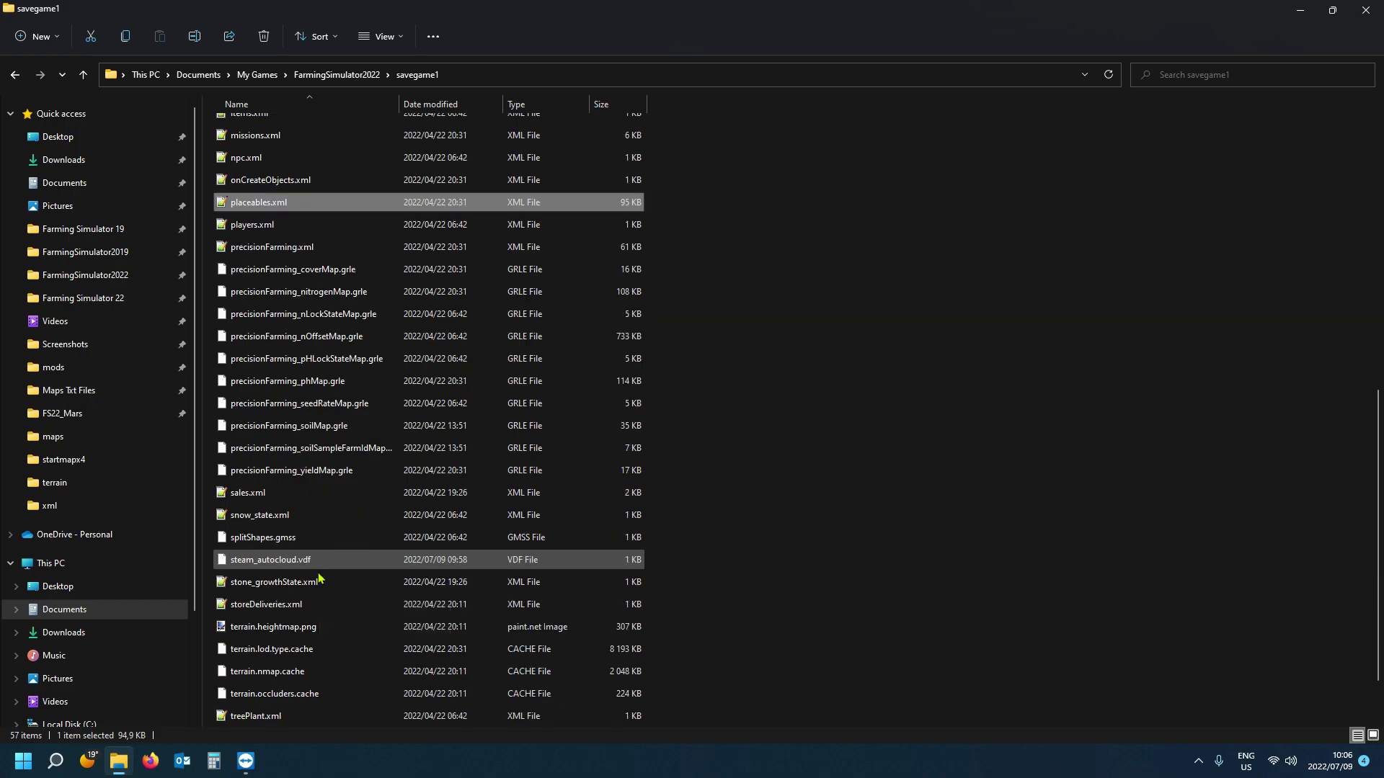
scroll(308, 621, down, 1)
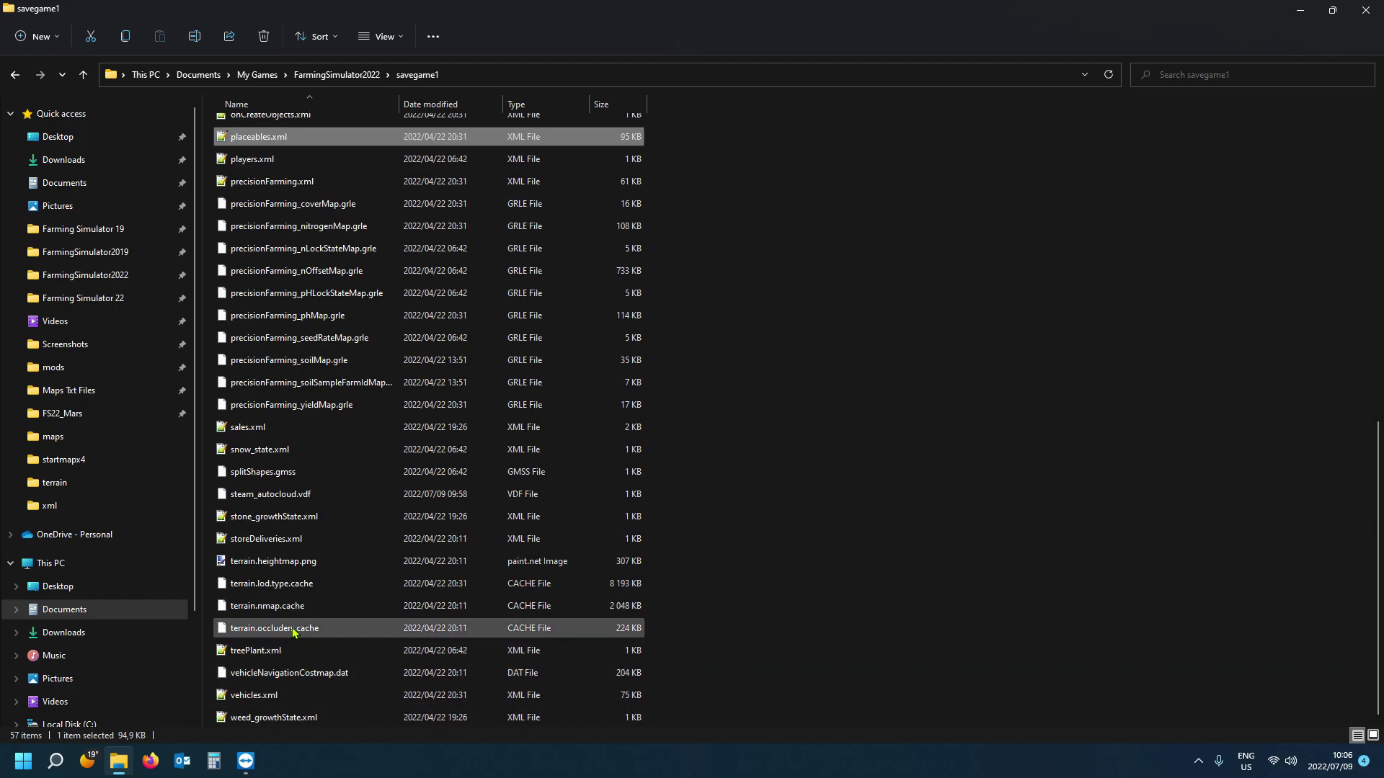
scroll(306, 619, up, 9)
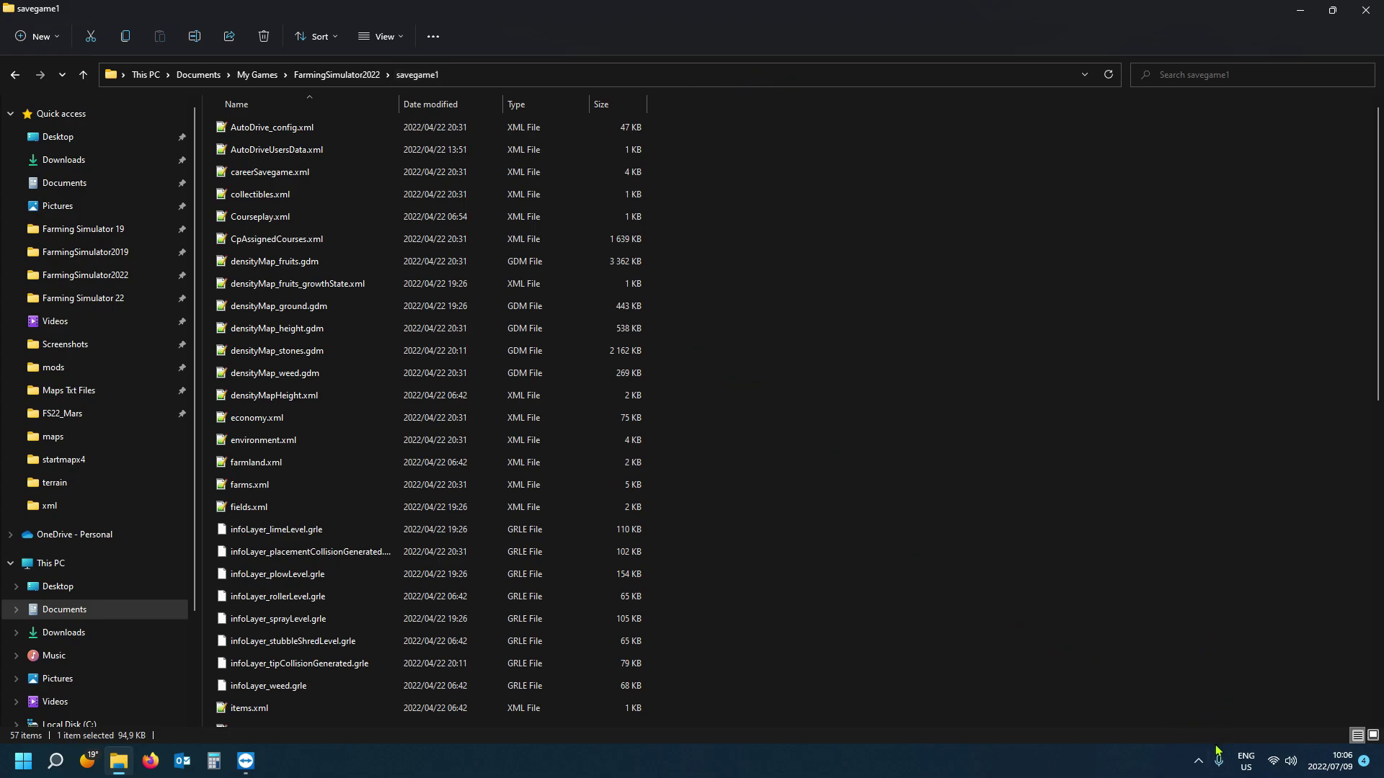
Launch Farming Simulator 22 from the Steam system tray entry.
click(1198, 765)
right_click(1227, 662)
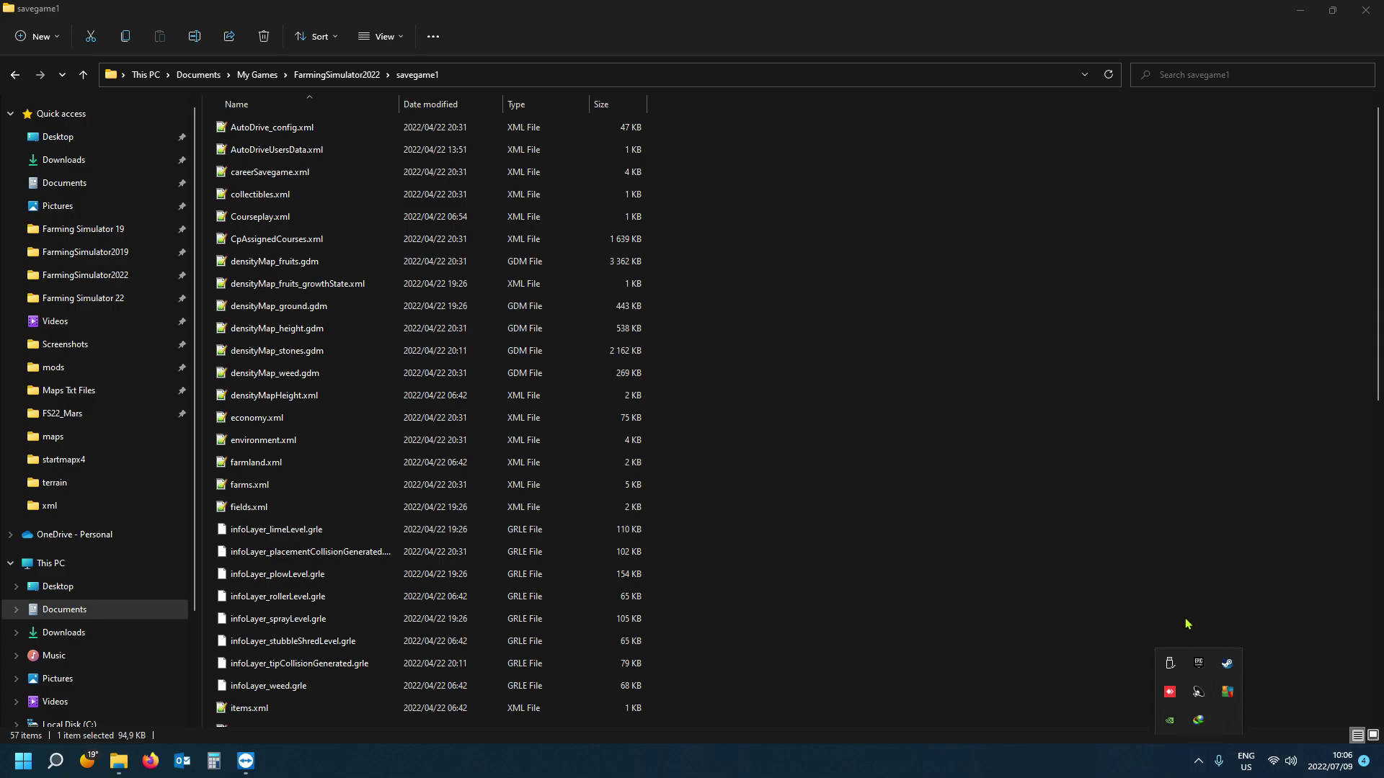
click(1300, 445)
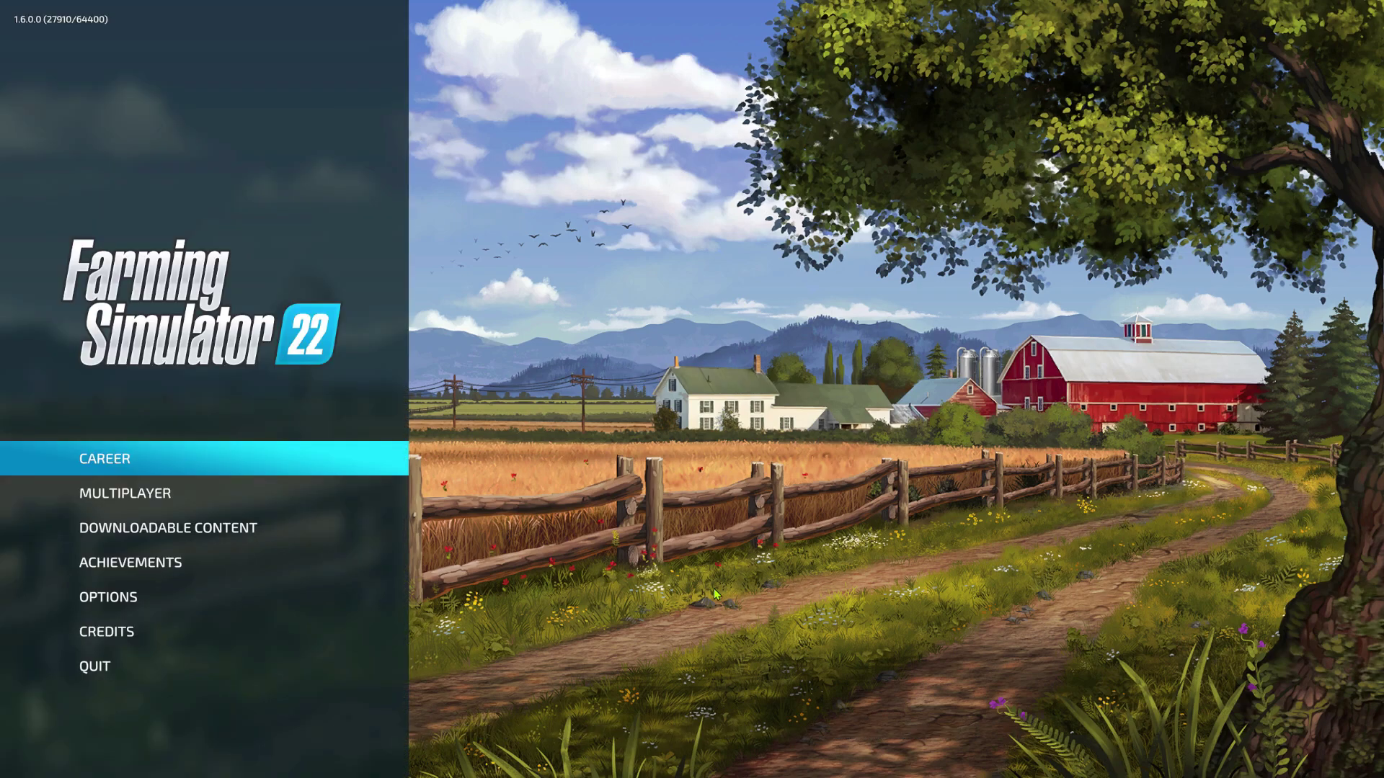
Create a new career game and choose FarmerB0B's BlankMap as its map.
click(242, 465)
click(931, 438)
click(438, 465)
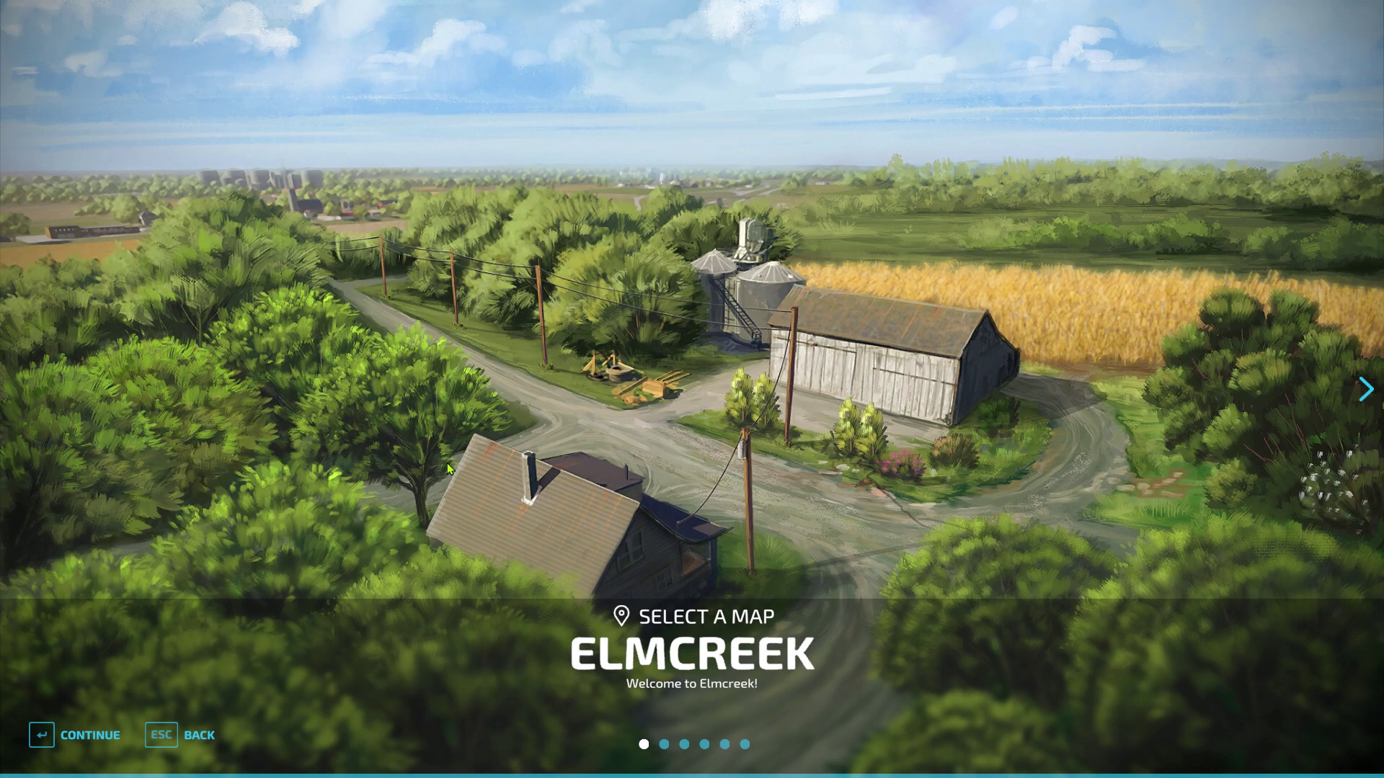
key(Right)
key(Right)
key(Right)
key(Right)
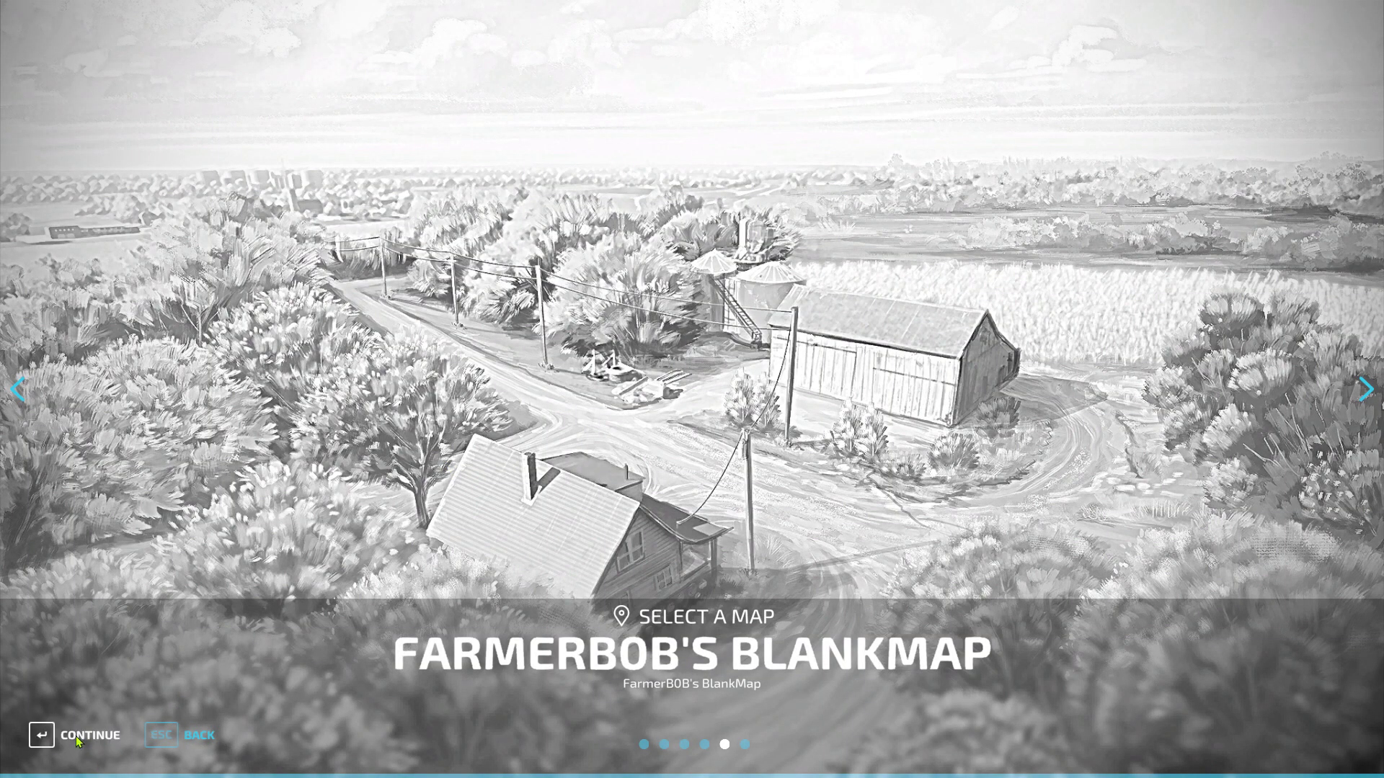
click(76, 736)
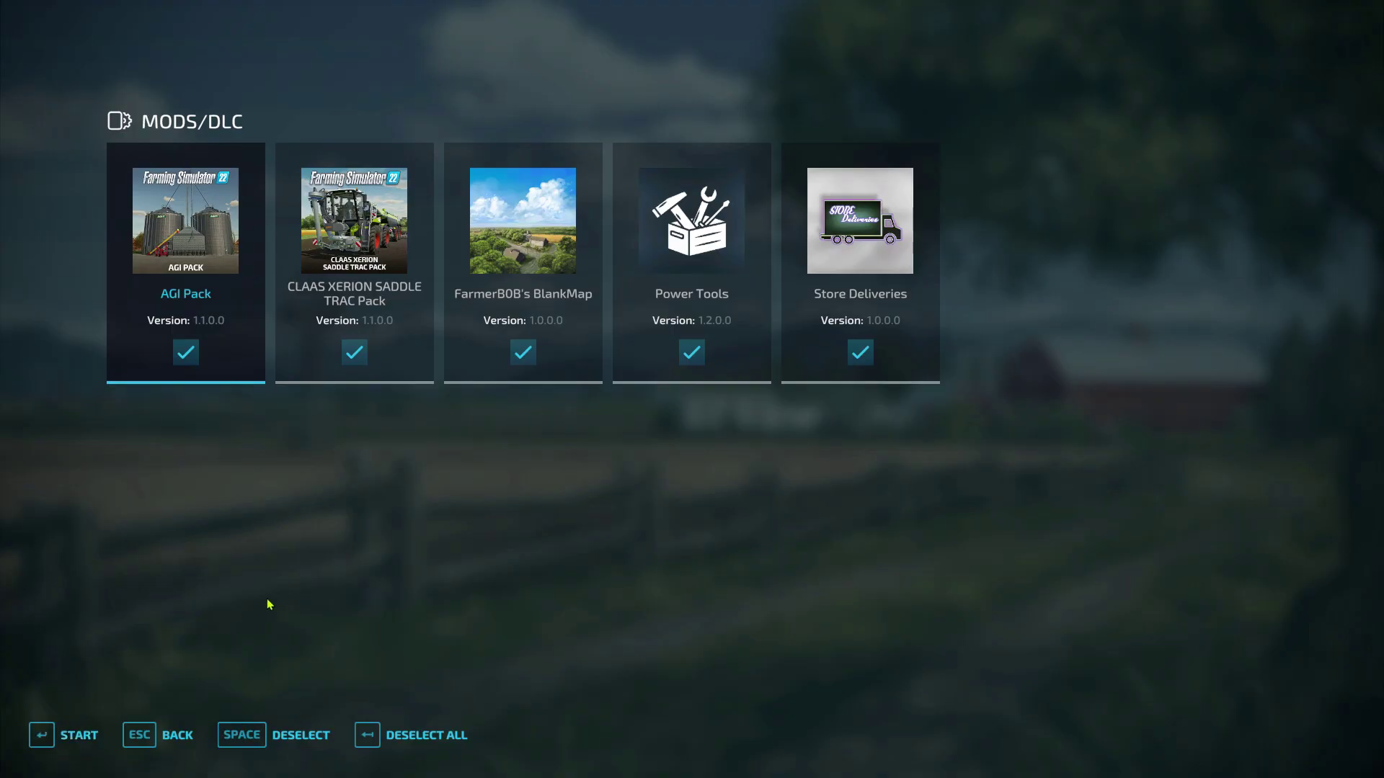
Start the new career with all listed mods and DLC enabled and enter the loaded map.
click(61, 728)
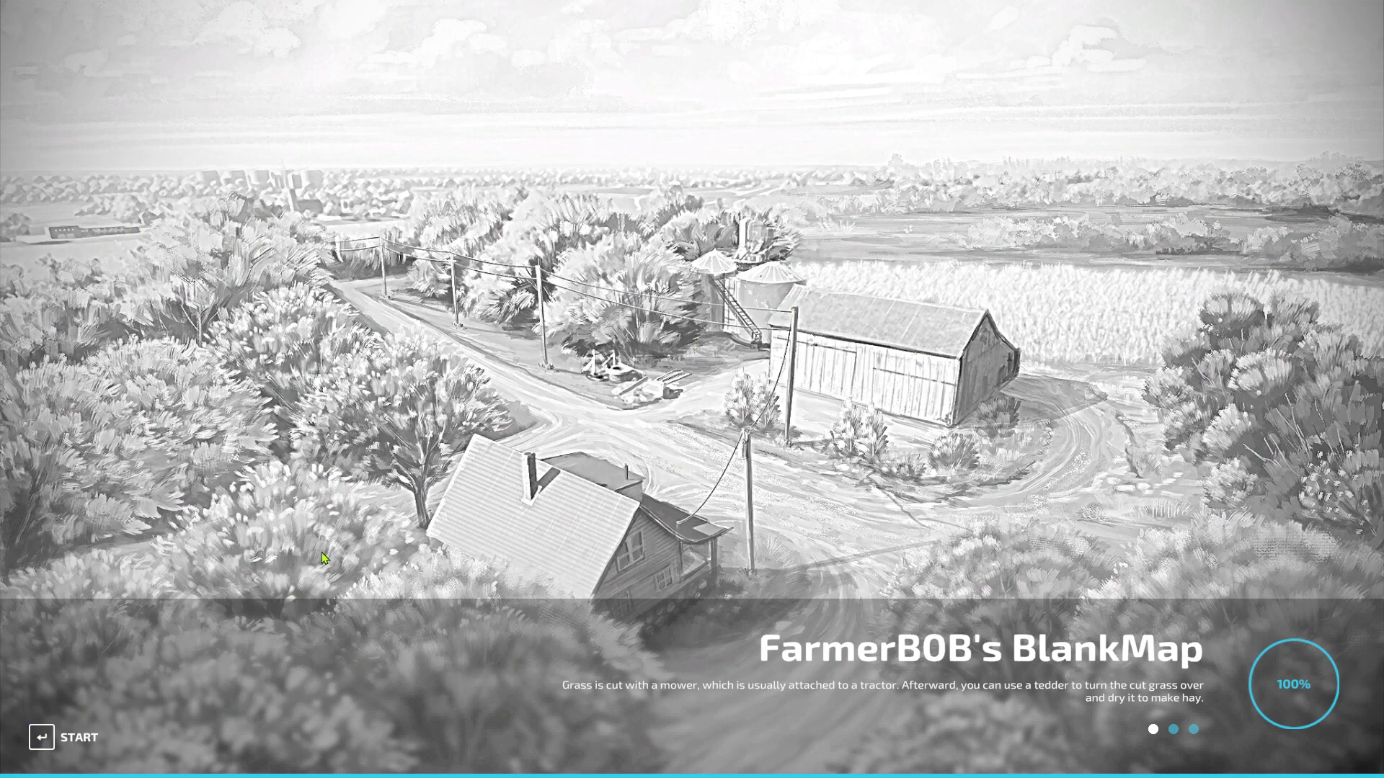
key(Return)
key(Return)
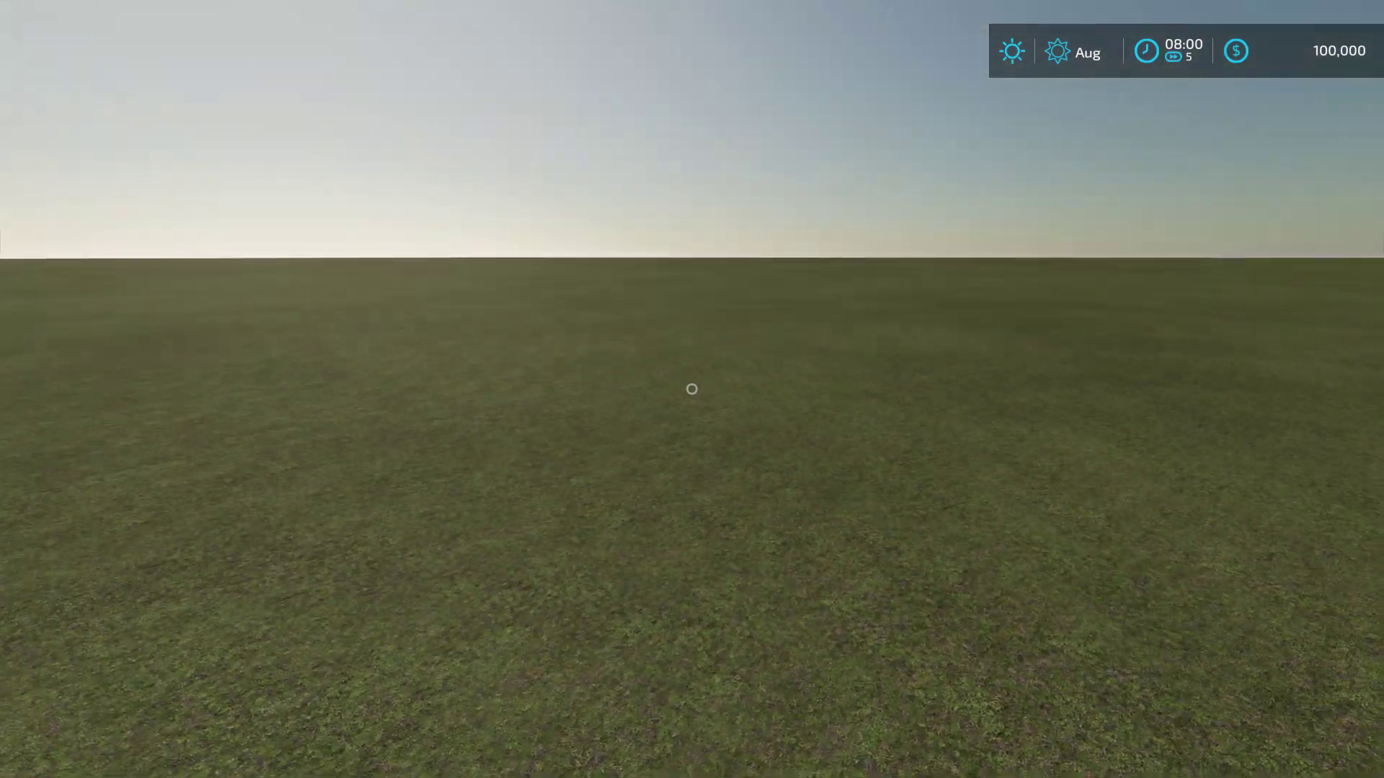
Visit the Vehicle Shop from the in-game map and walk around near its marker.
key(Escape)
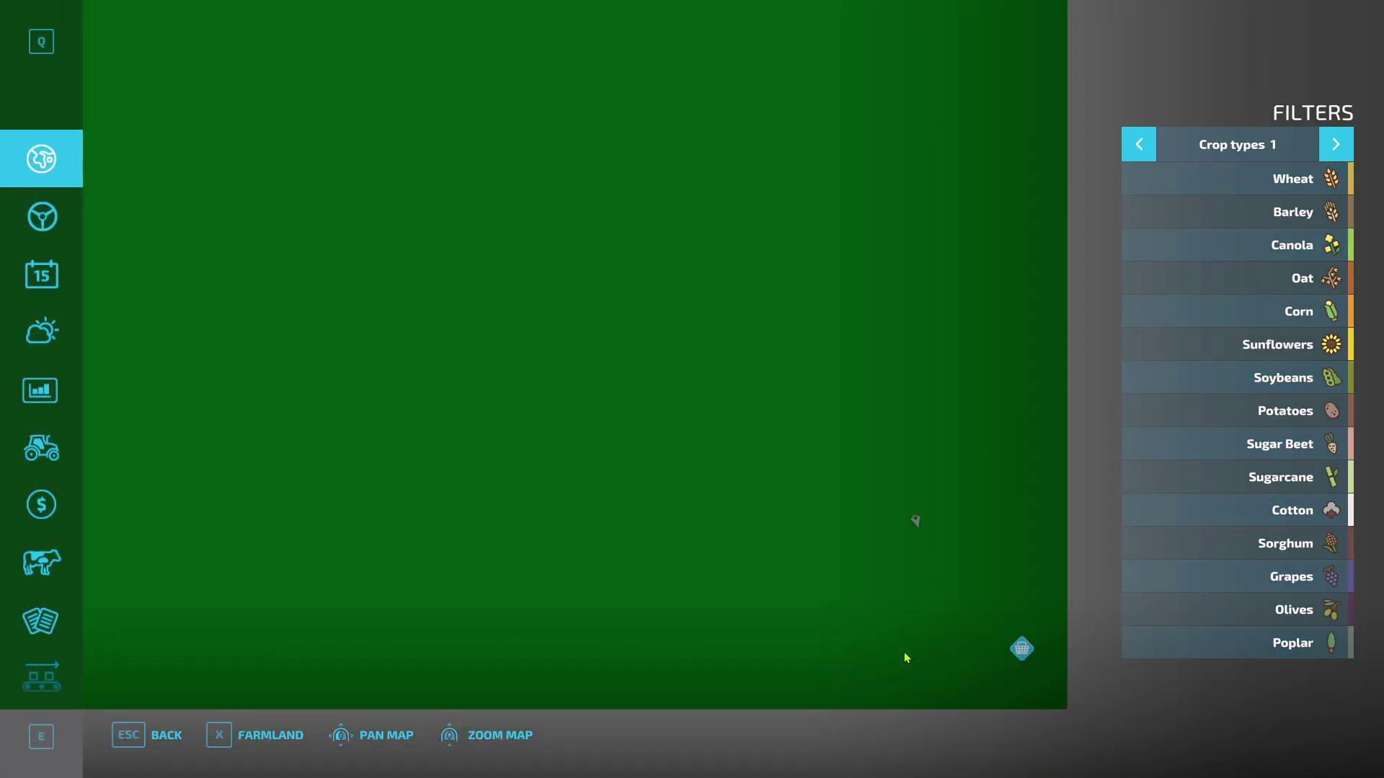
mouse_move(1023, 647)
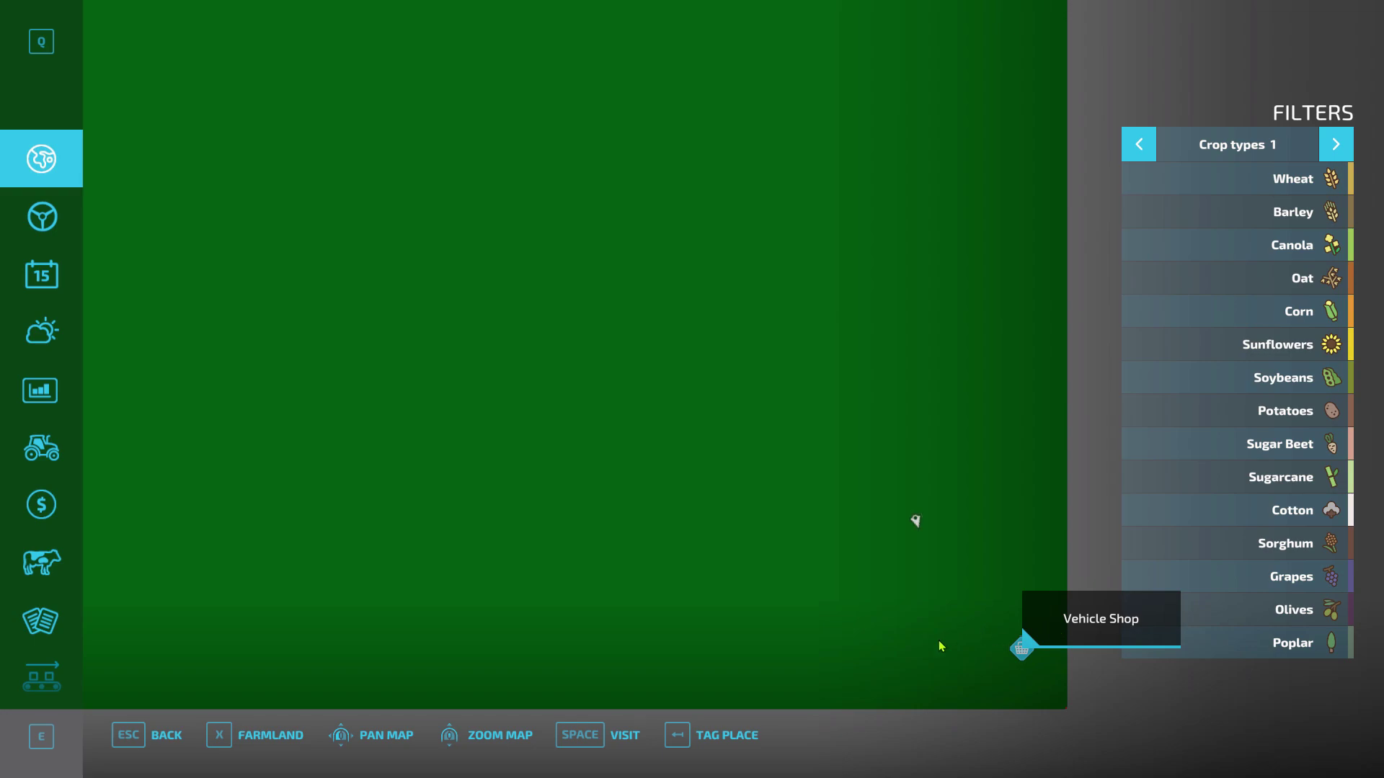
click(588, 740)
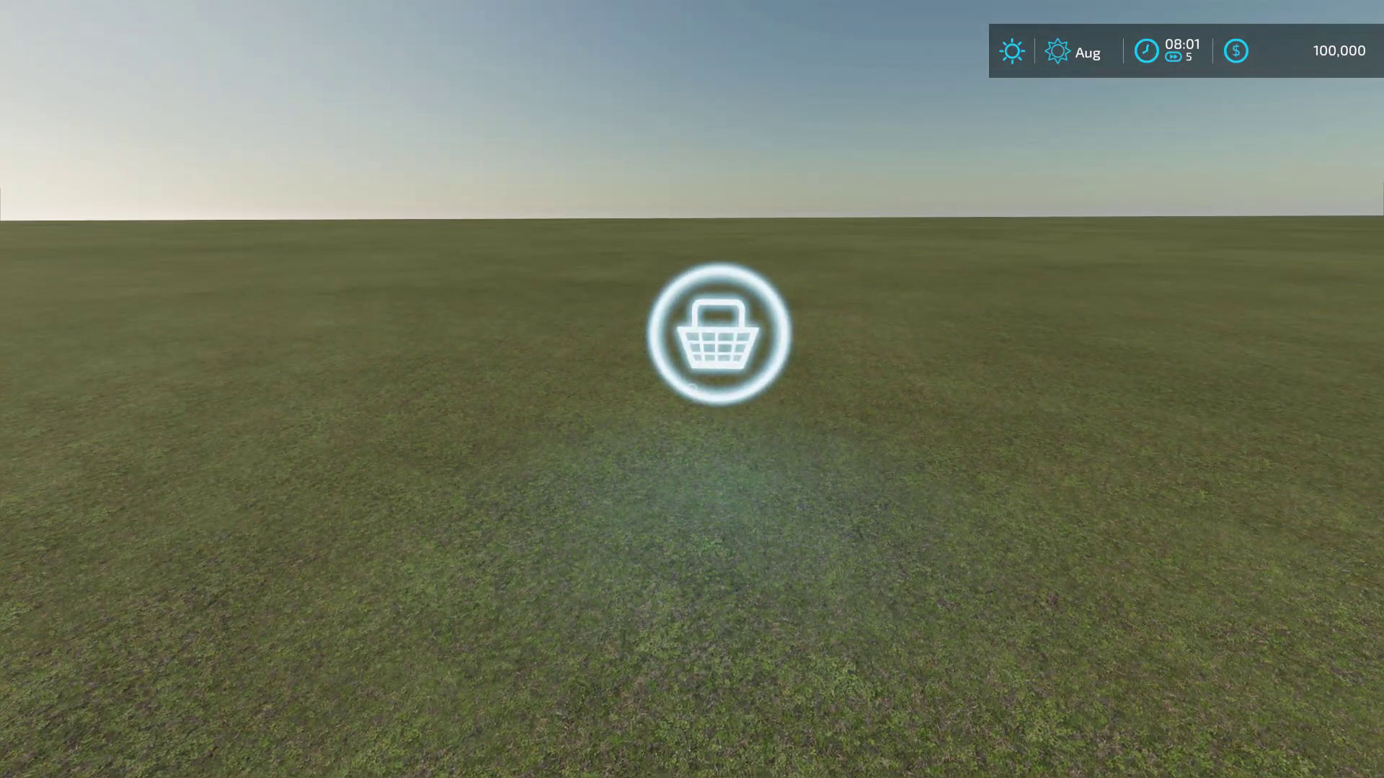
key(w)
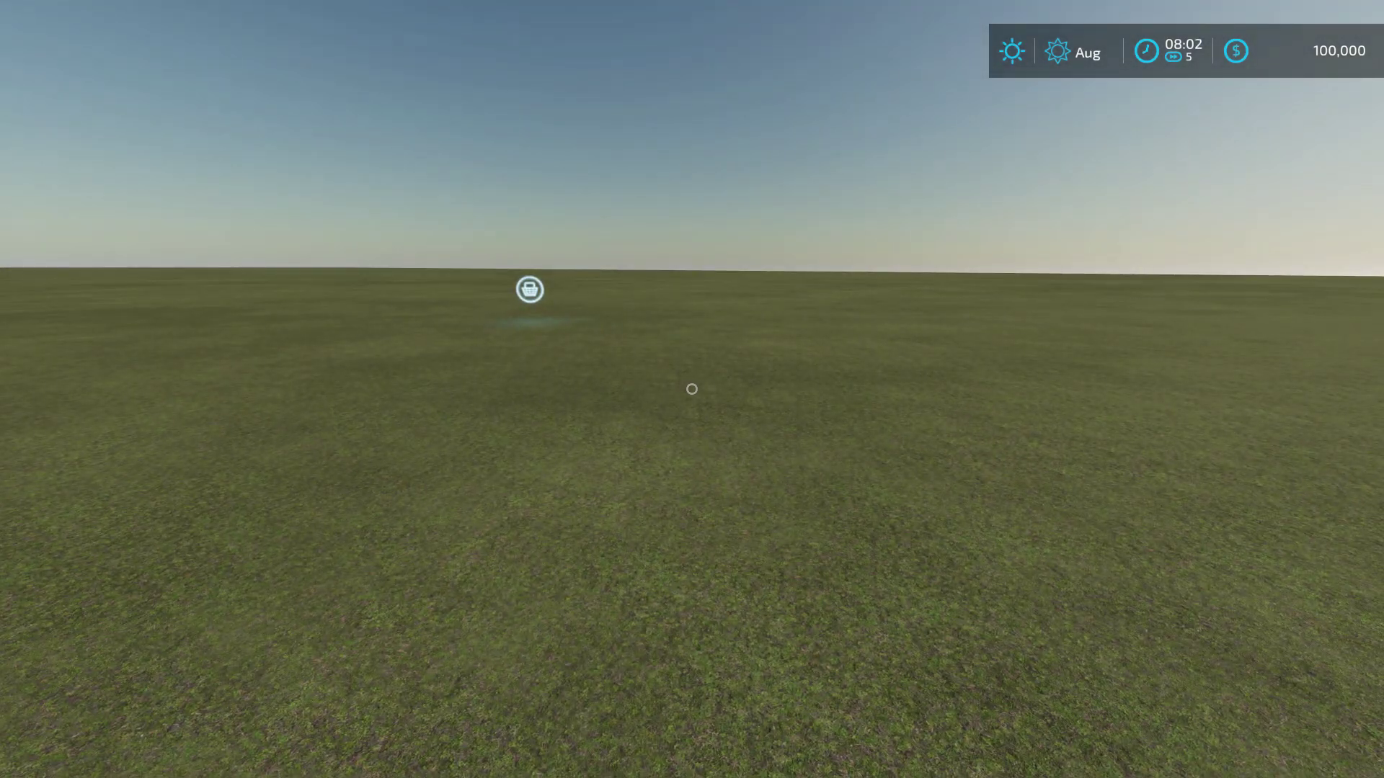
Open the shop, check the owned items, and enter Construction mode from the Others category.
key(p)
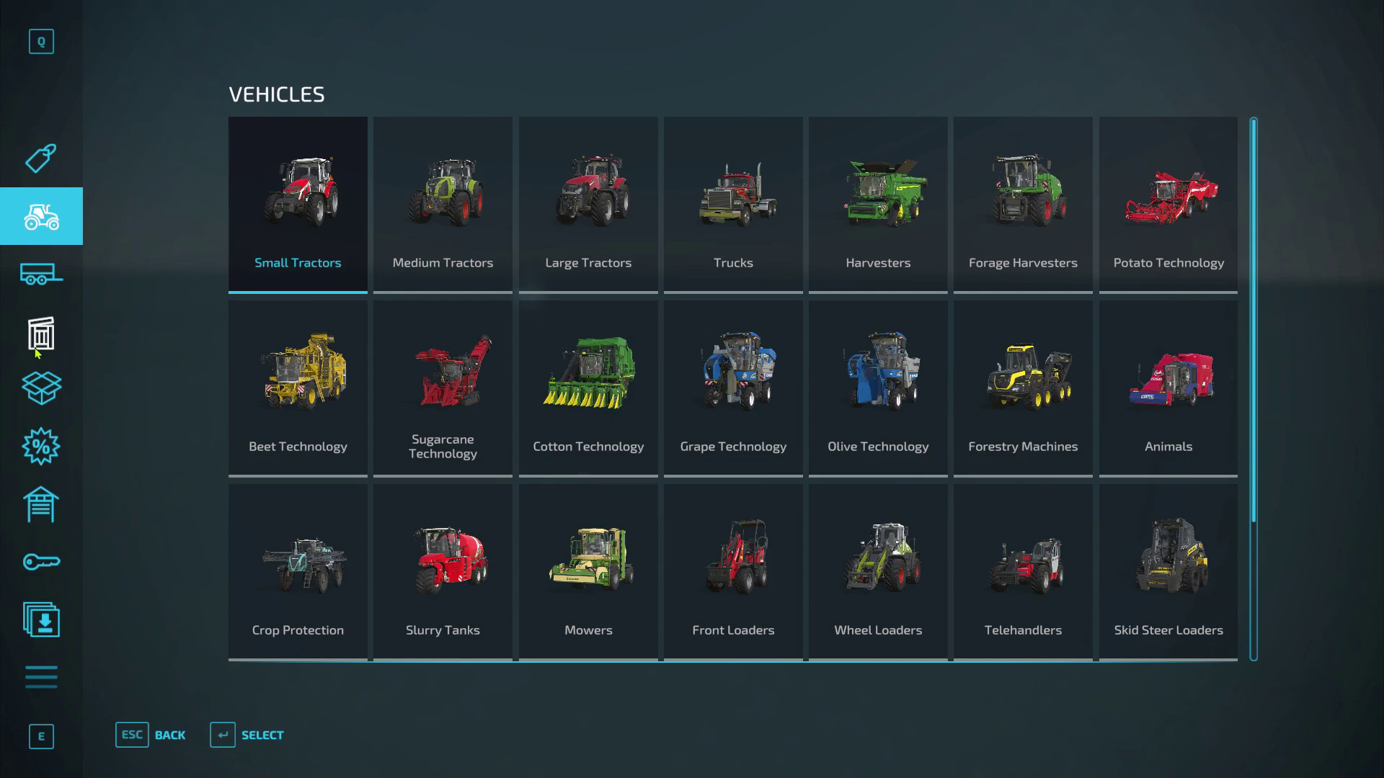
click(41, 504)
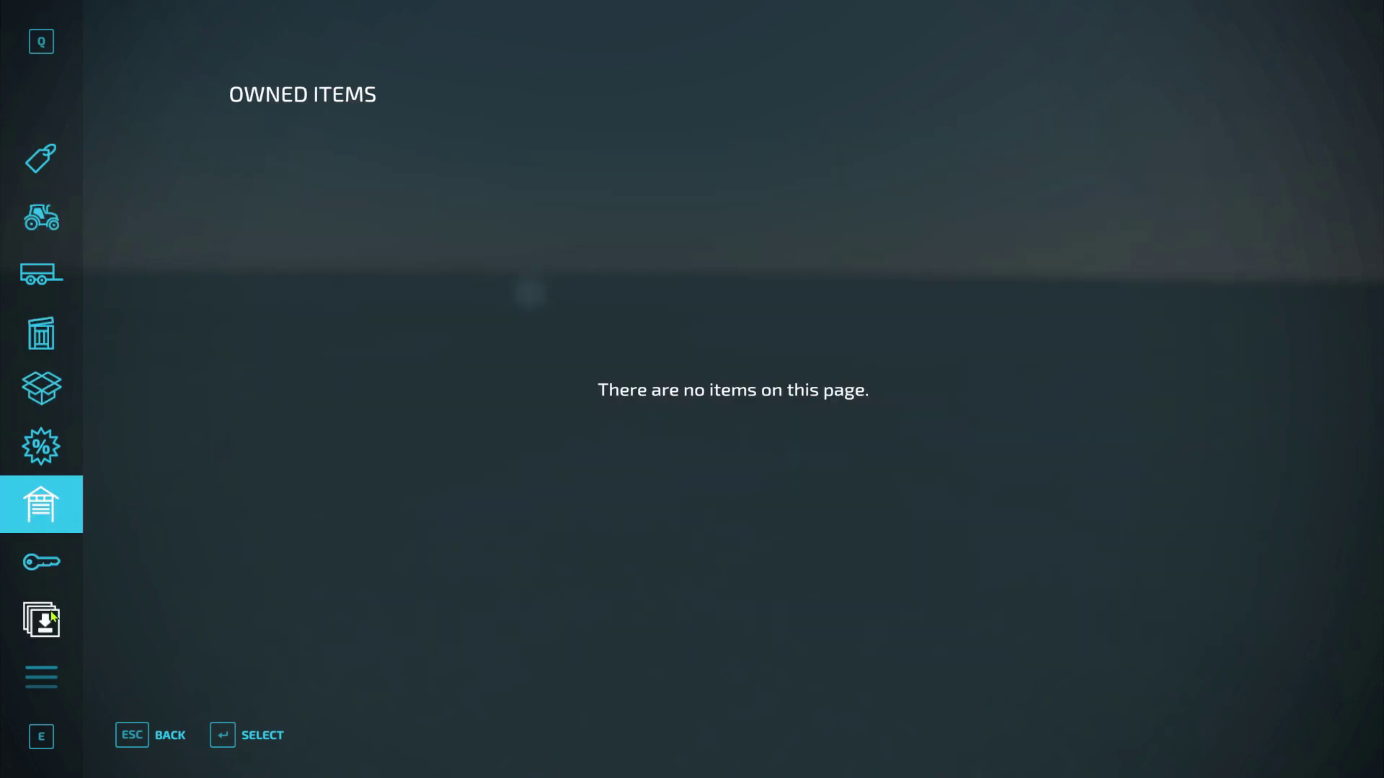
scroll(41, 562, down, 1)
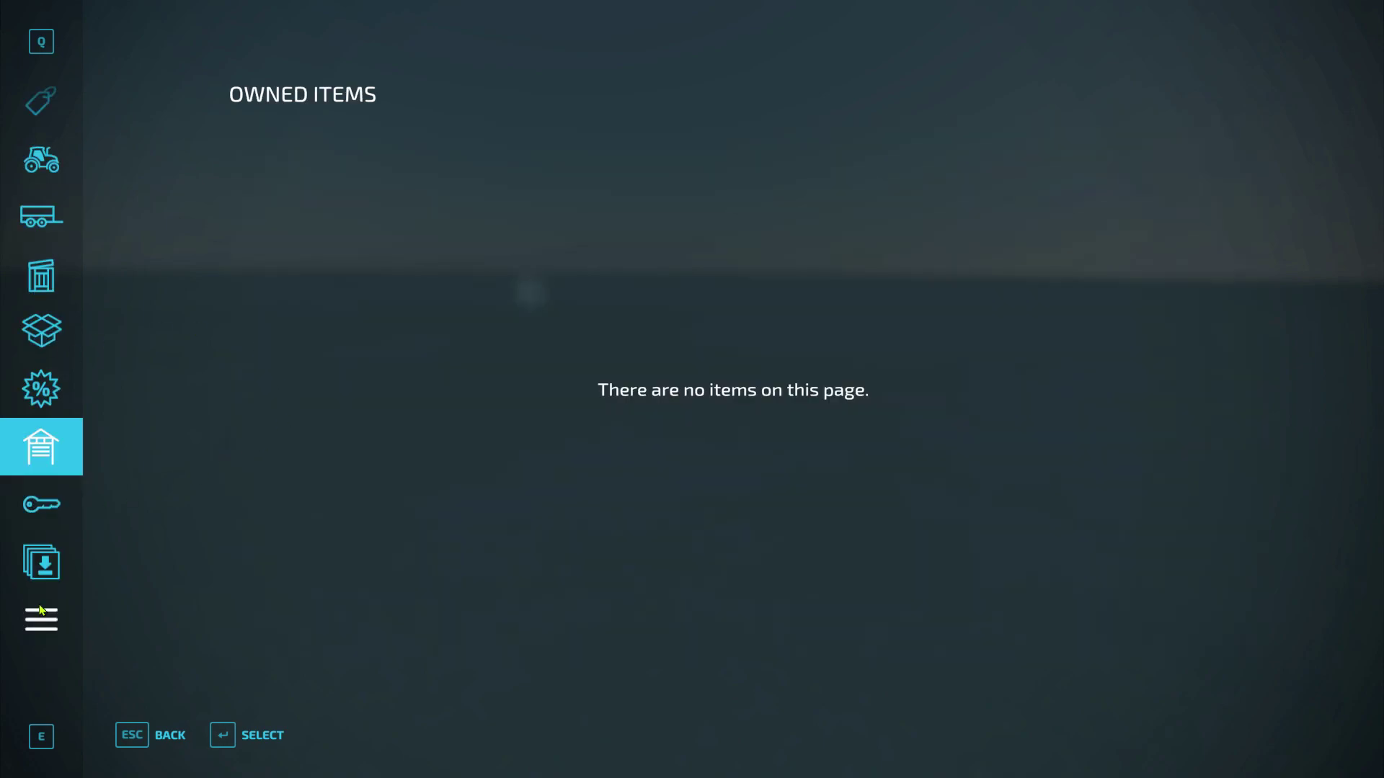
click(38, 625)
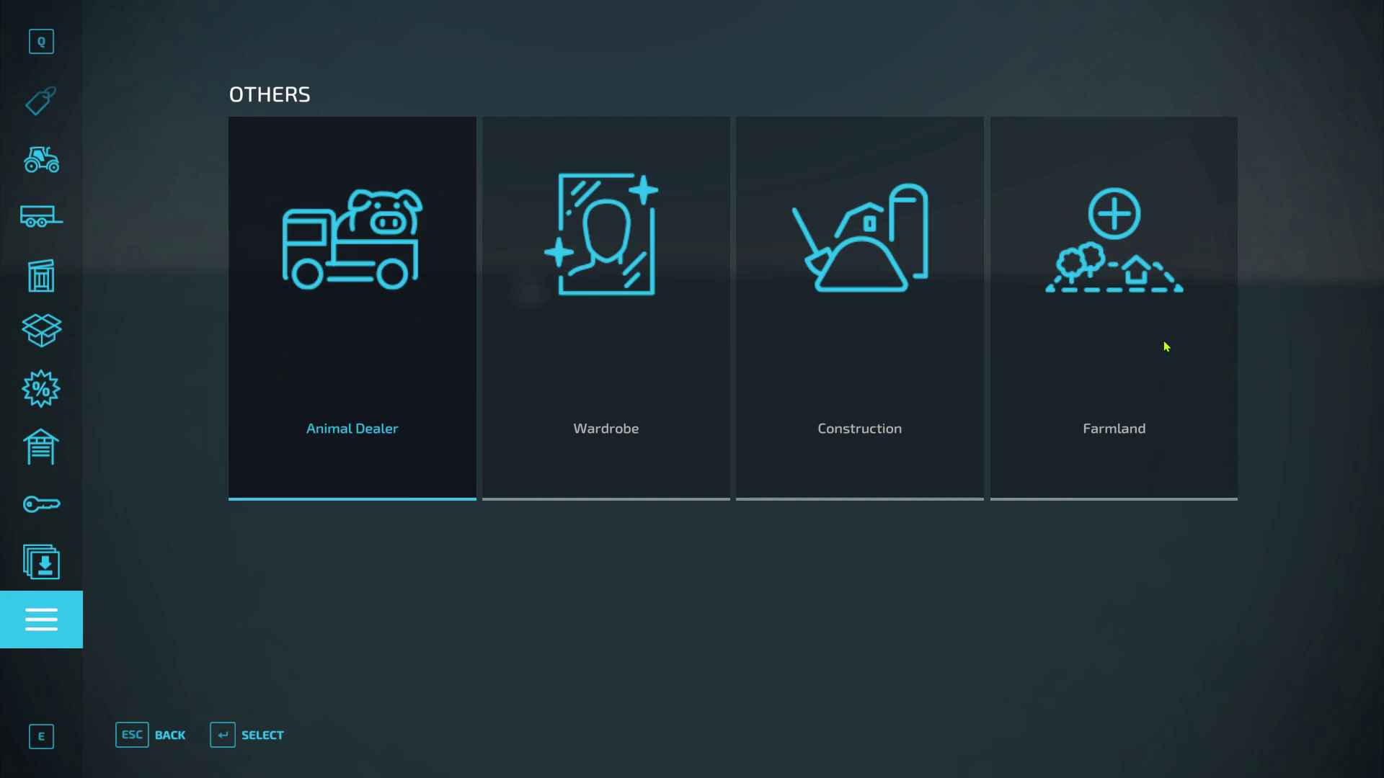
click(878, 319)
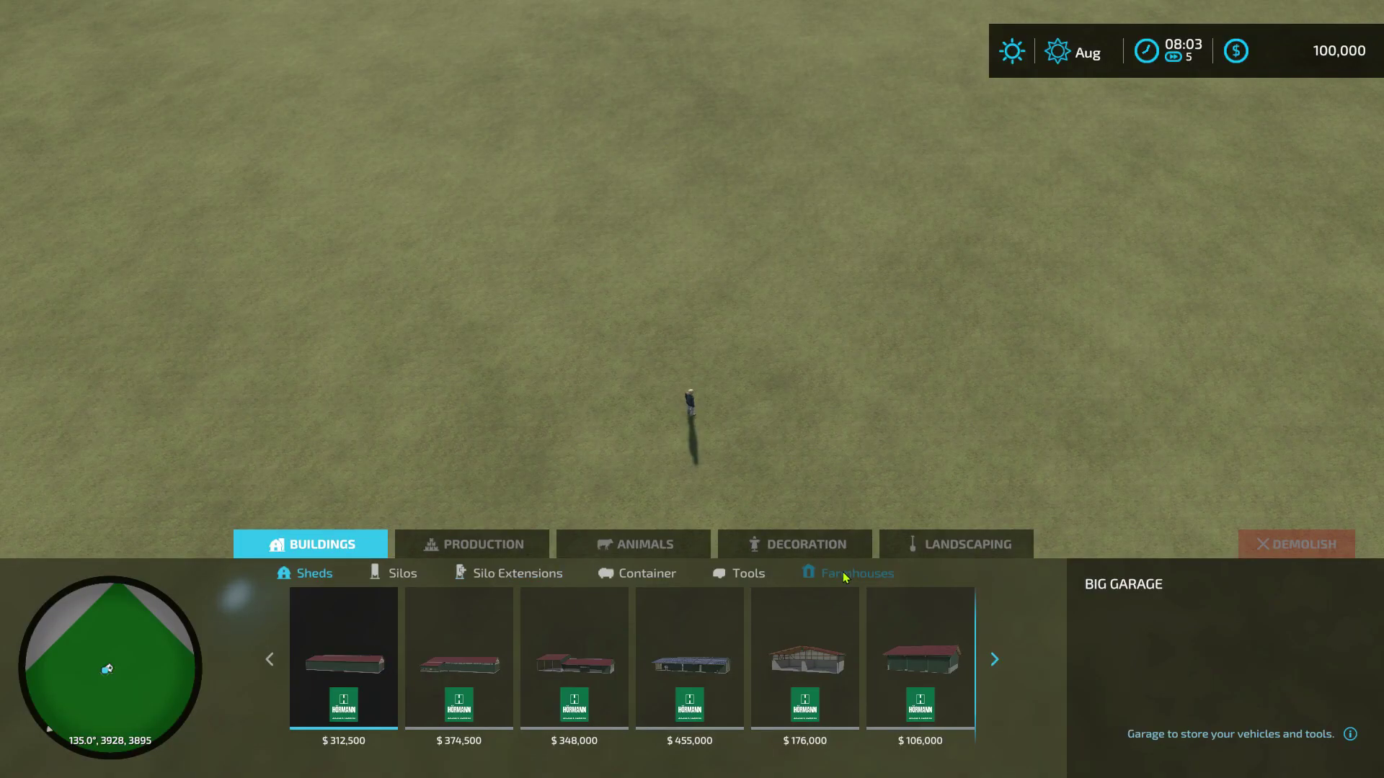
Browse the Decoration category and the Trees available under Landscaping in Construction mode.
click(828, 550)
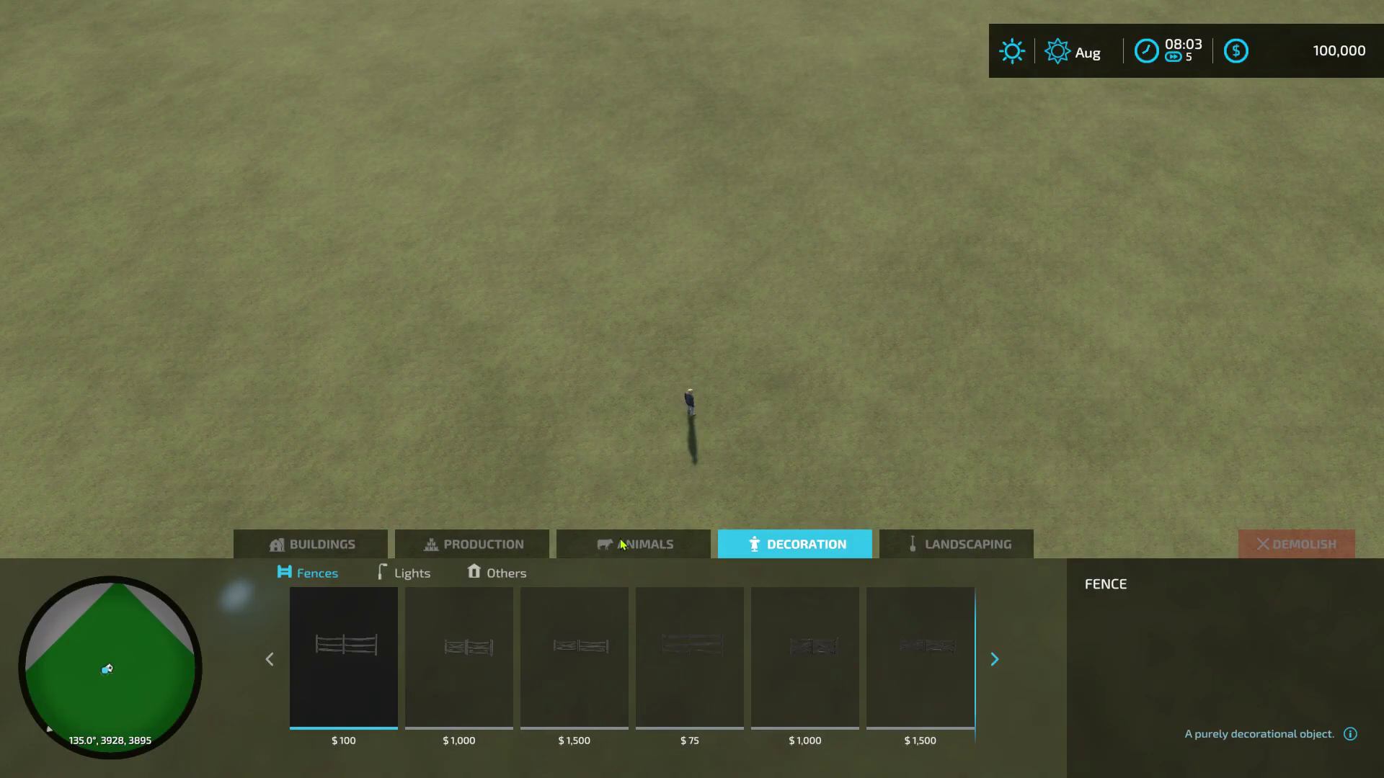
click(943, 548)
click(530, 575)
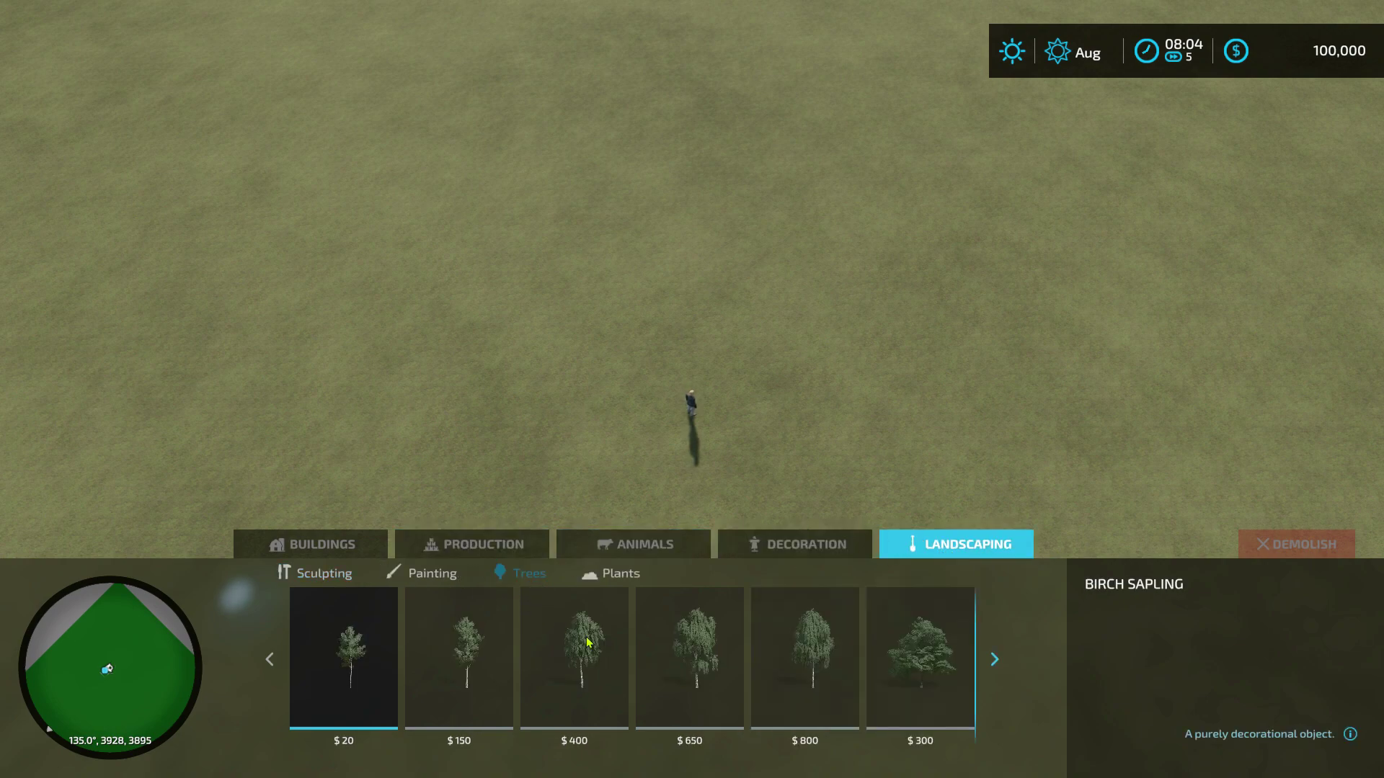
Browse the available trees and plant three Small Stone Pines spaced out around the character.
scroll(569, 643, down, 5)
scroll(570, 643, down, 8)
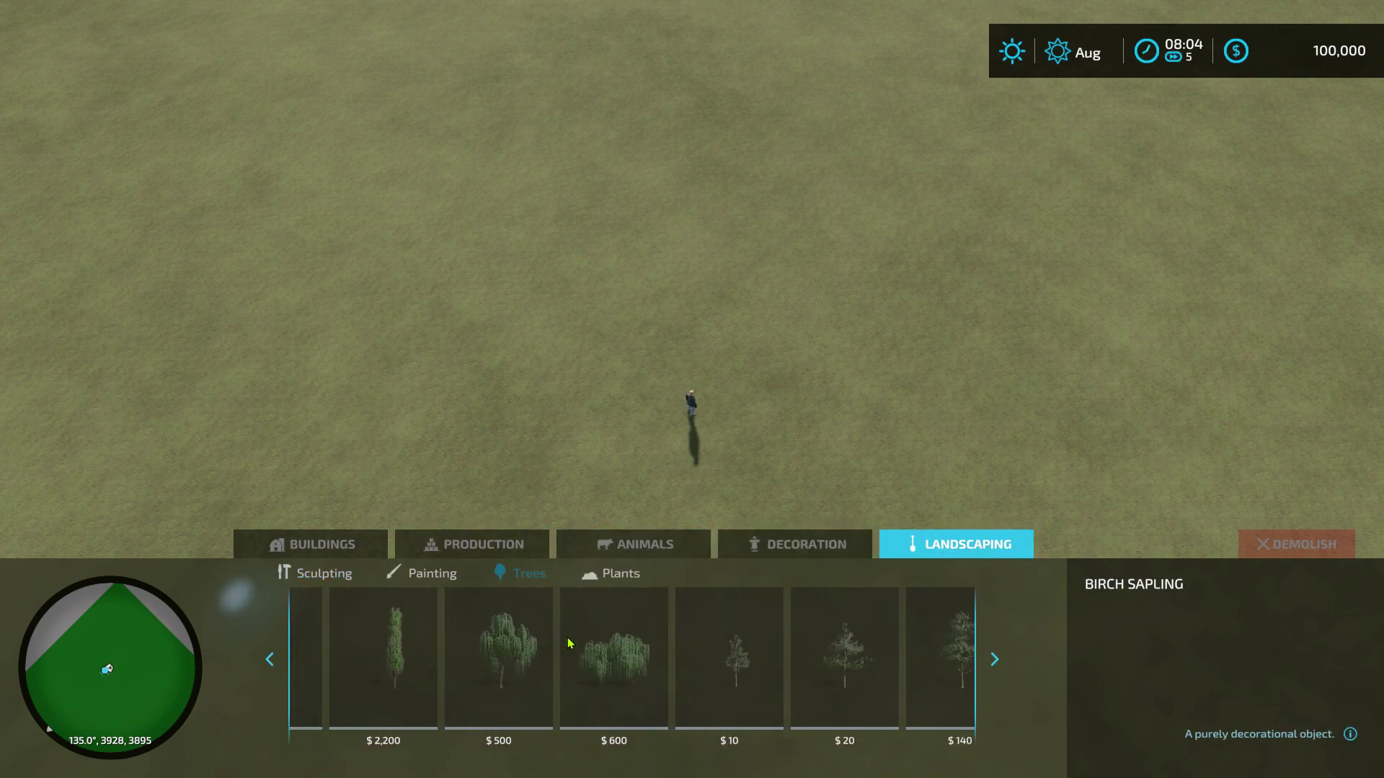
scroll(569, 641, down, 8)
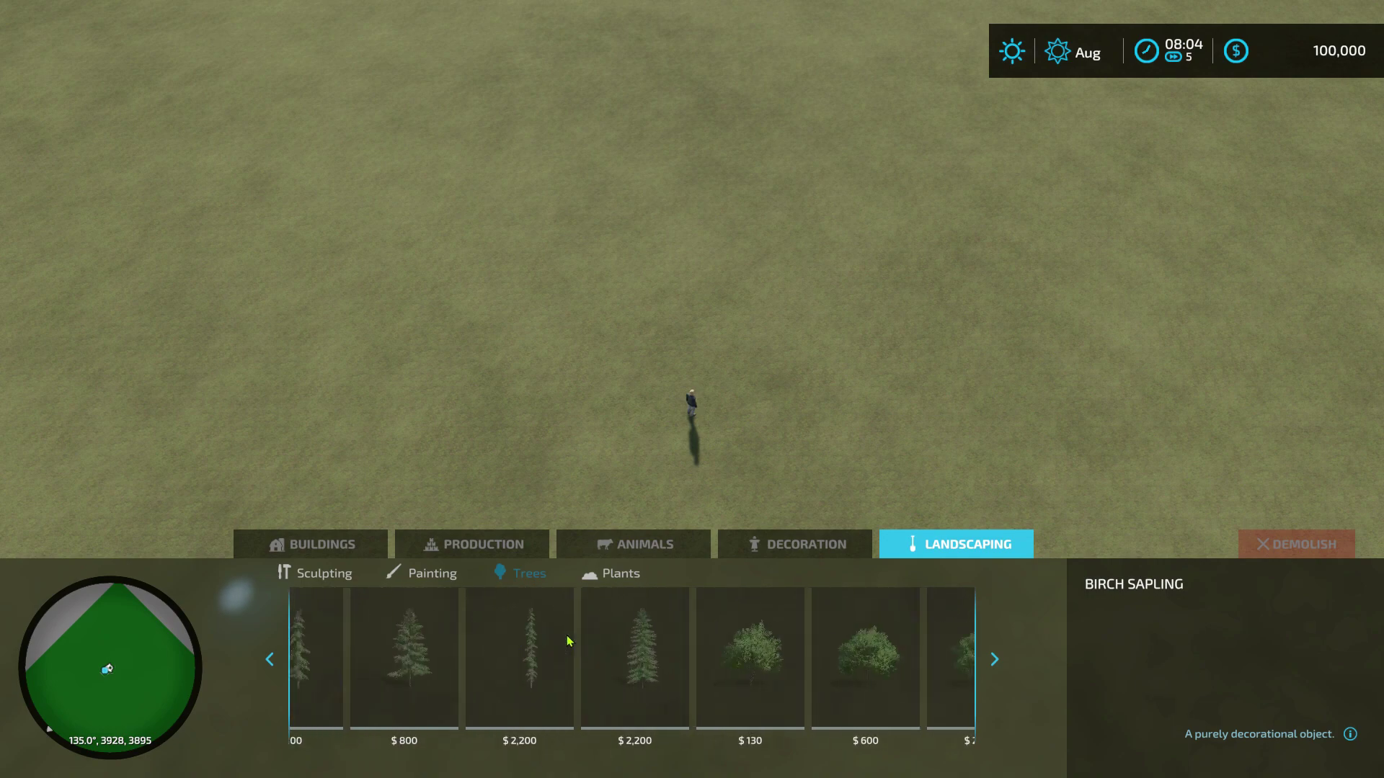
scroll(568, 640, down, 8)
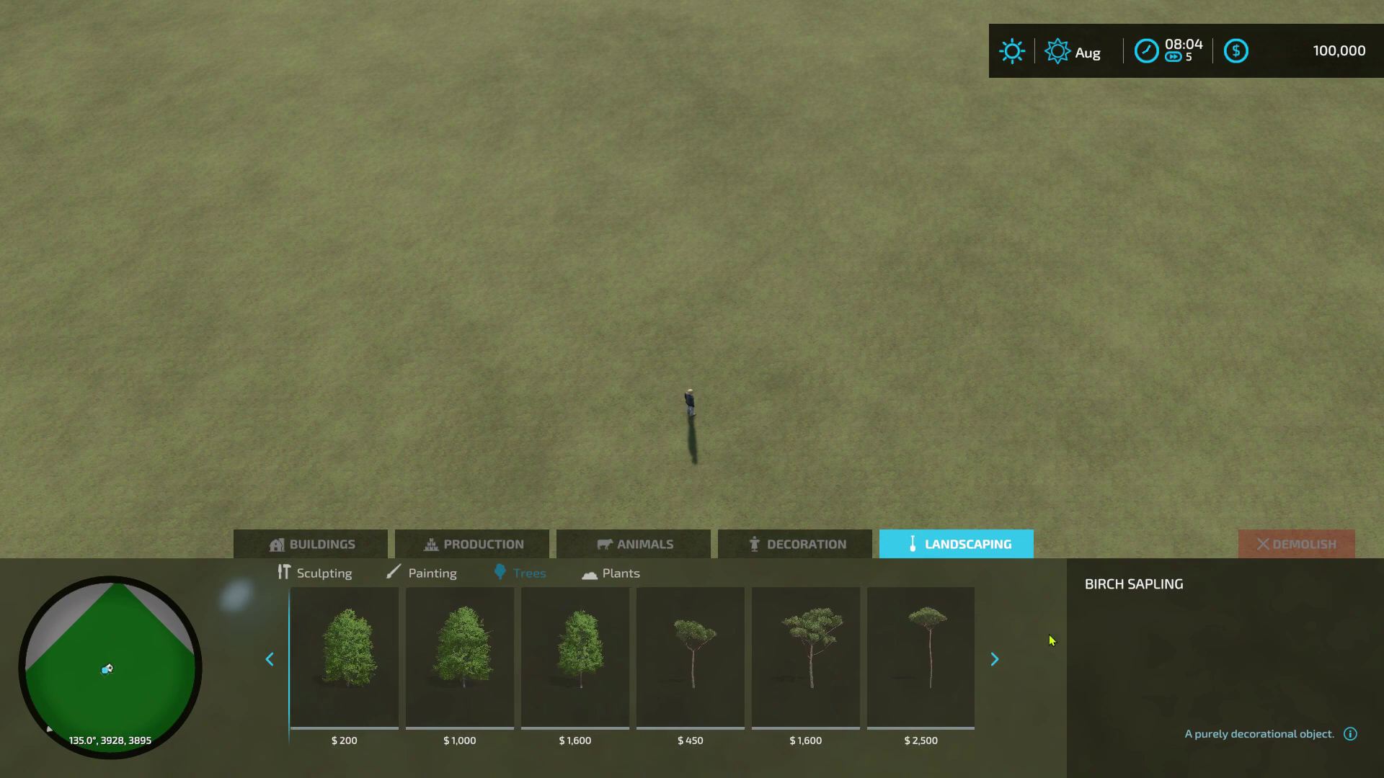
click(933, 639)
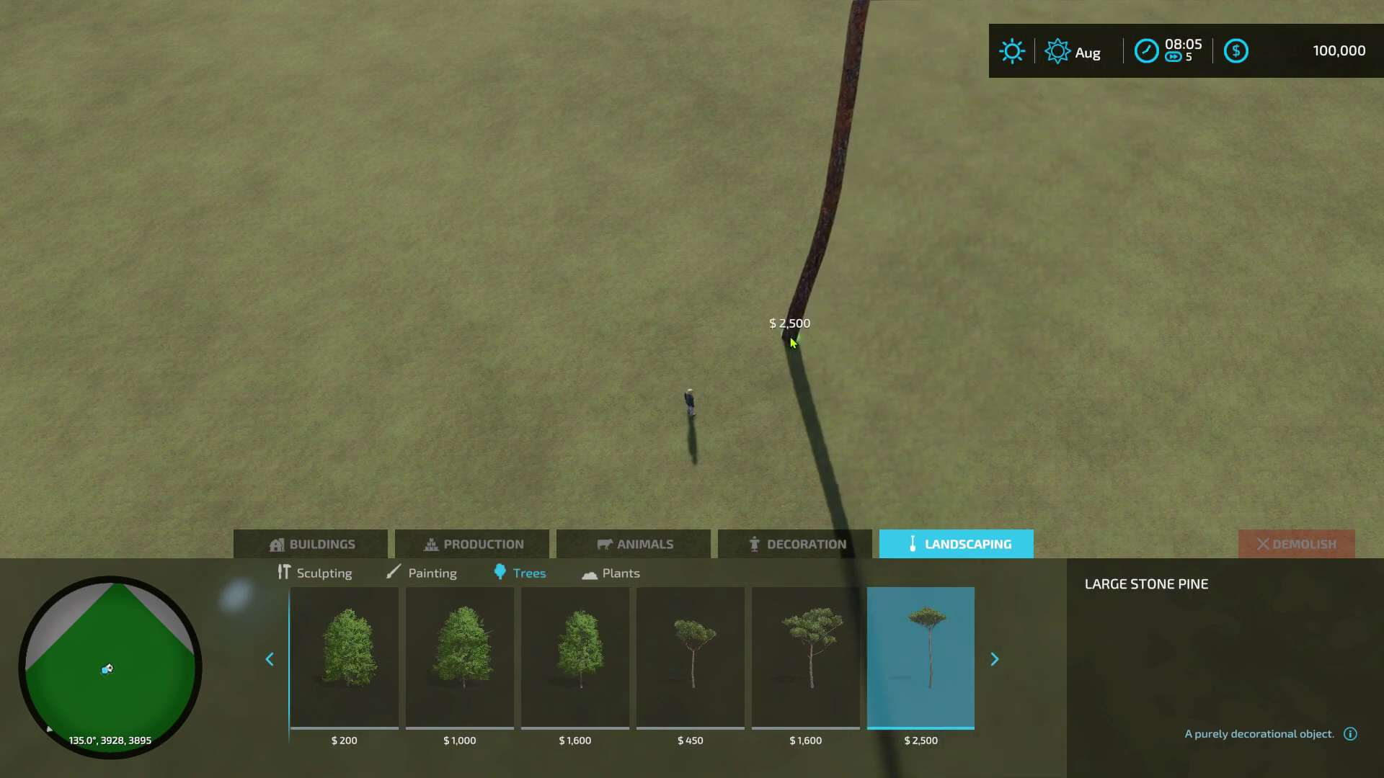
click(690, 657)
click(813, 333)
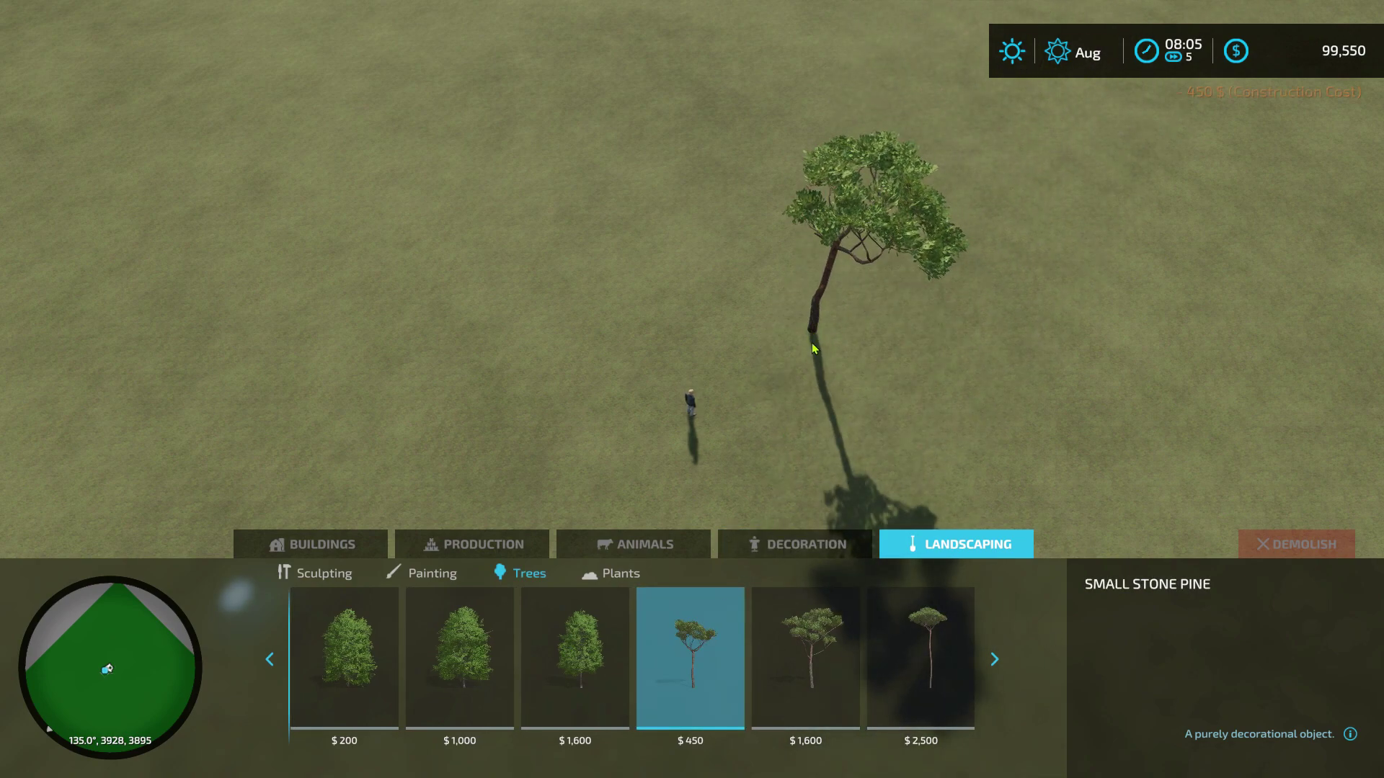
click(548, 292)
click(345, 293)
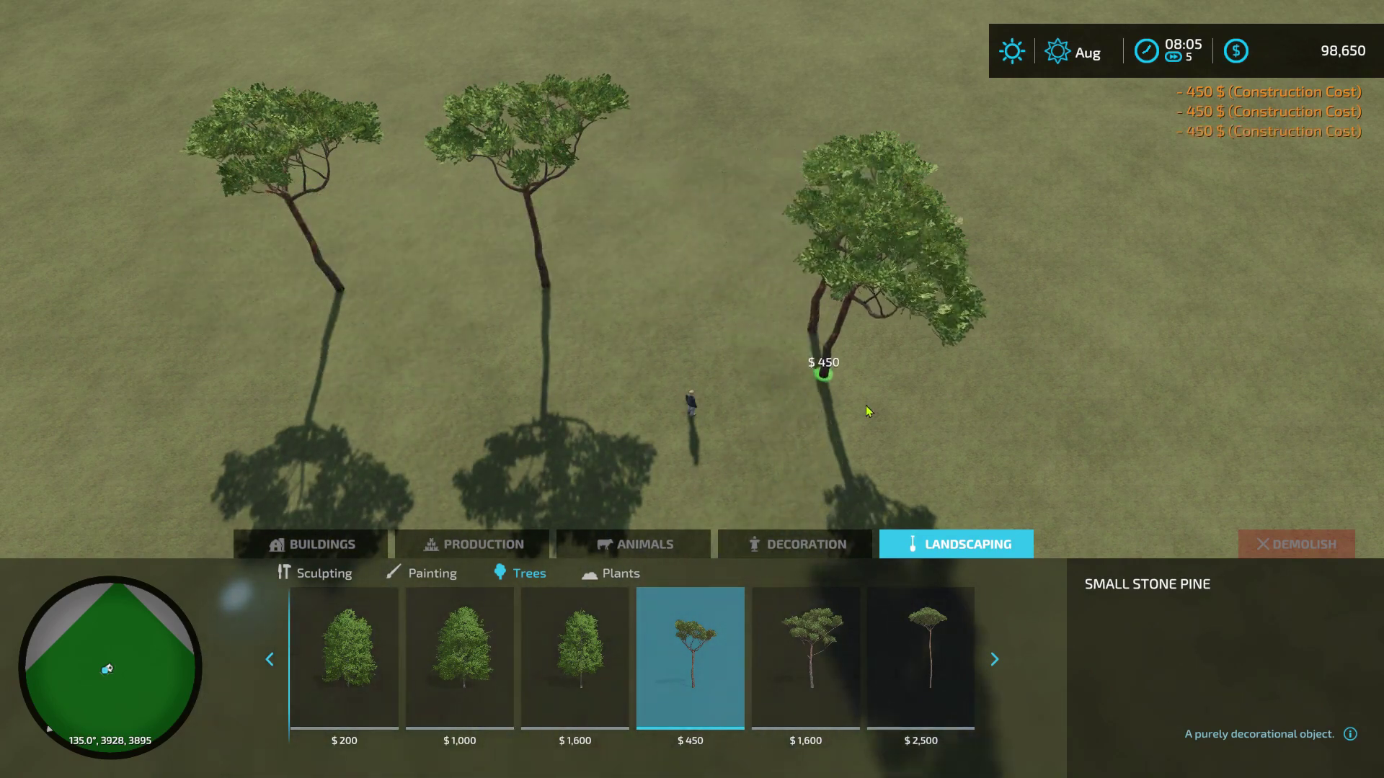
scroll(1001, 414, down, 4)
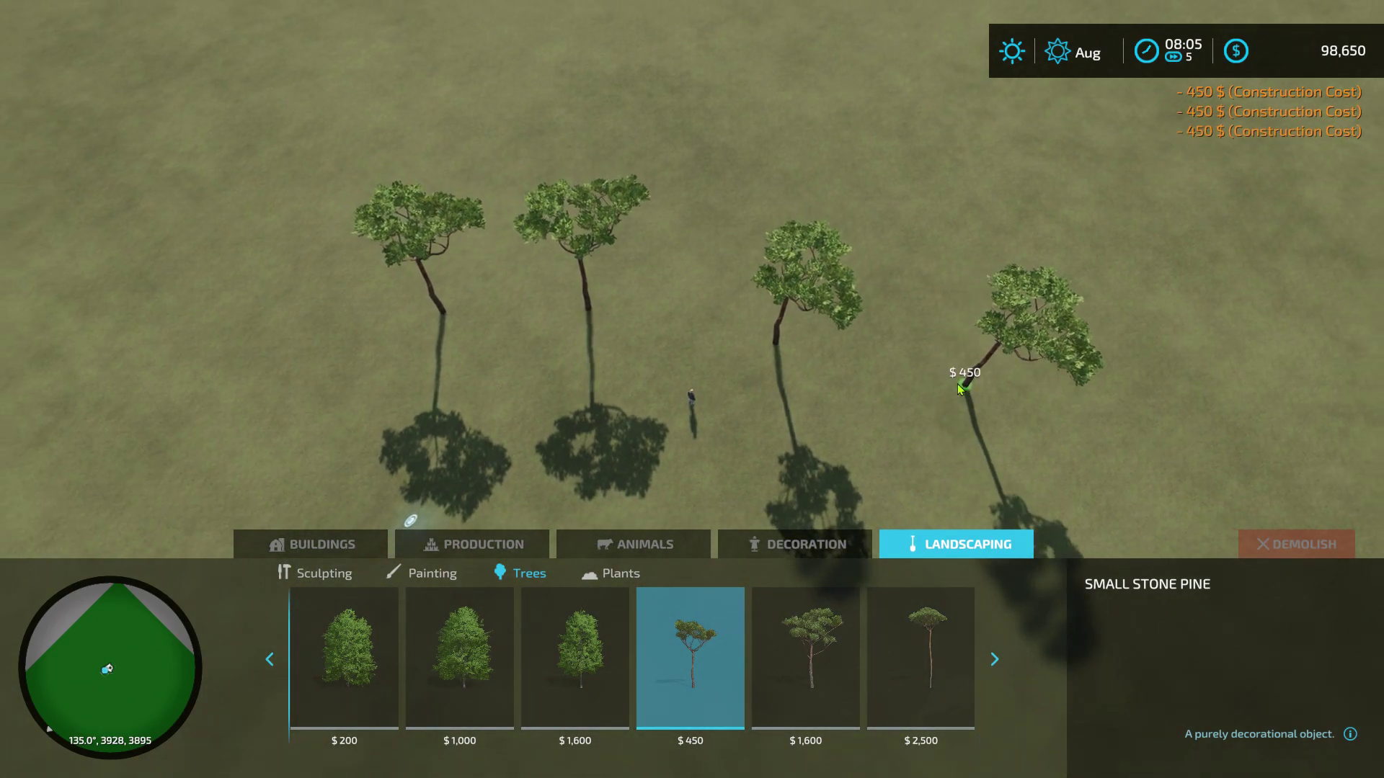
Paint a wide Cobblestone area on the ground around the character and pines, using an enlarged brush.
click(431, 577)
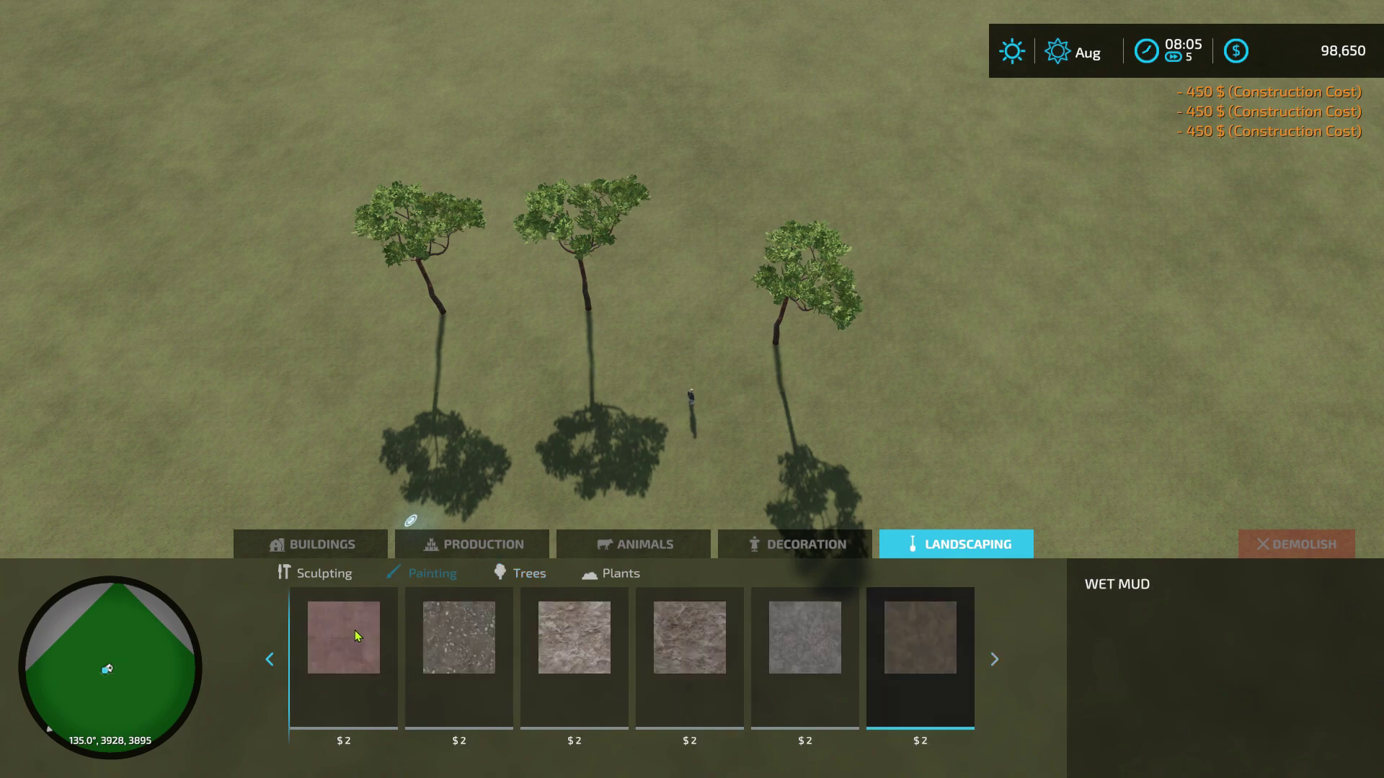
scroll(786, 664, up, 5)
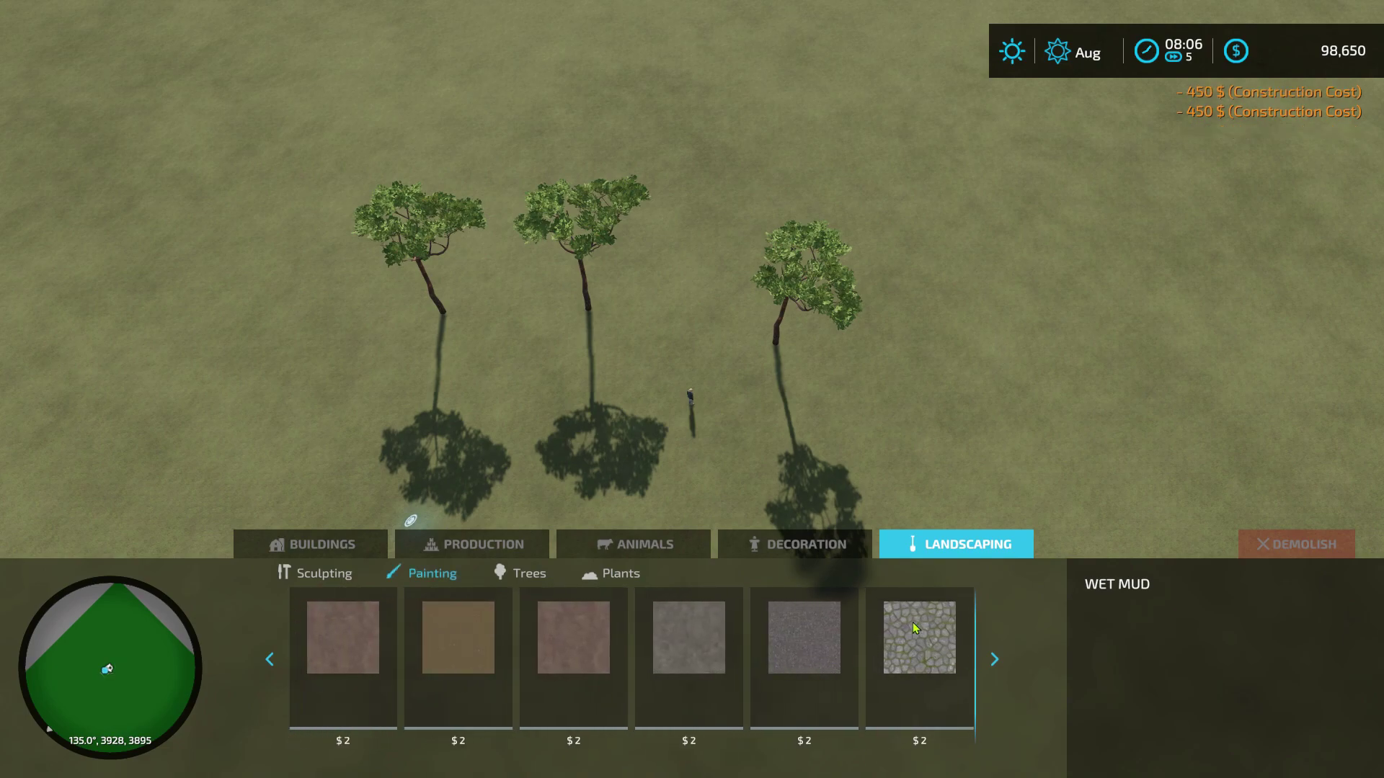
click(923, 641)
scroll(721, 403, down, 2)
scroll(716, 402, up, 4)
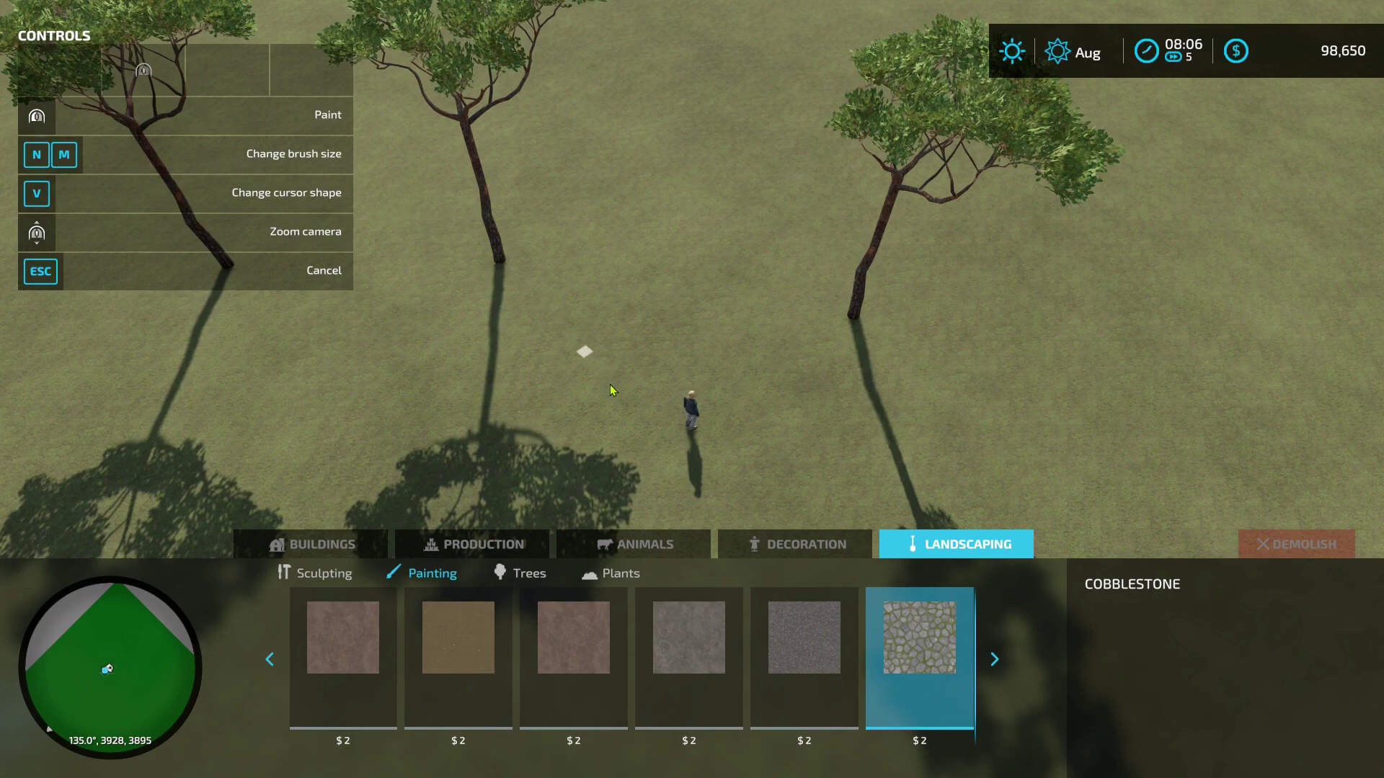
key(m)
key(m)
key(m)
key(m)
key(m)
mouse_move(762, 396)
mouse_down()
mouse_move(781, 303)
mouse_move(643, 312)
mouse_move(985, 343)
mouse_move(516, 306)
mouse_move(787, 217)
mouse_move(939, 295)
mouse_move(850, 292)
mouse_up()
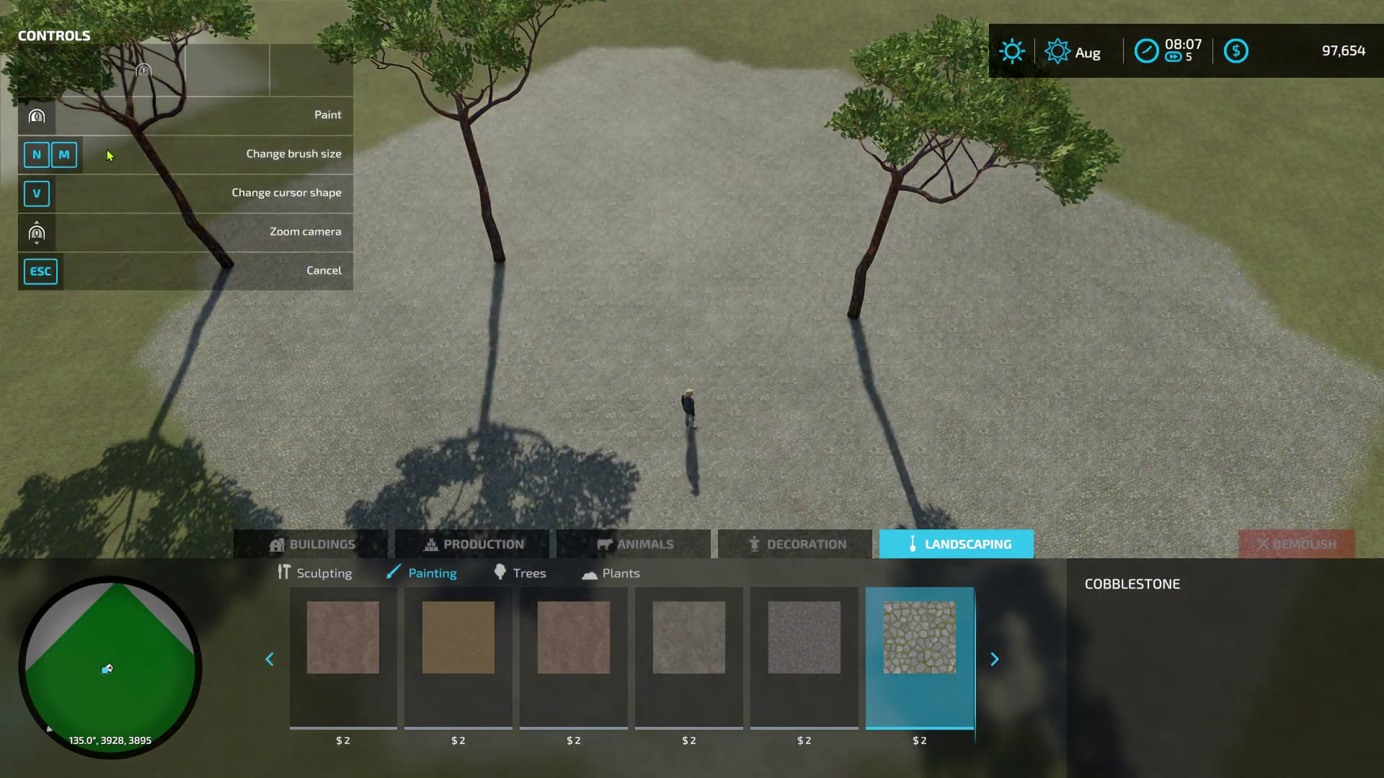
Paint Sand Wet along the far side of the cobblestone and a Concrete Tiles patch beside it.
click(477, 640)
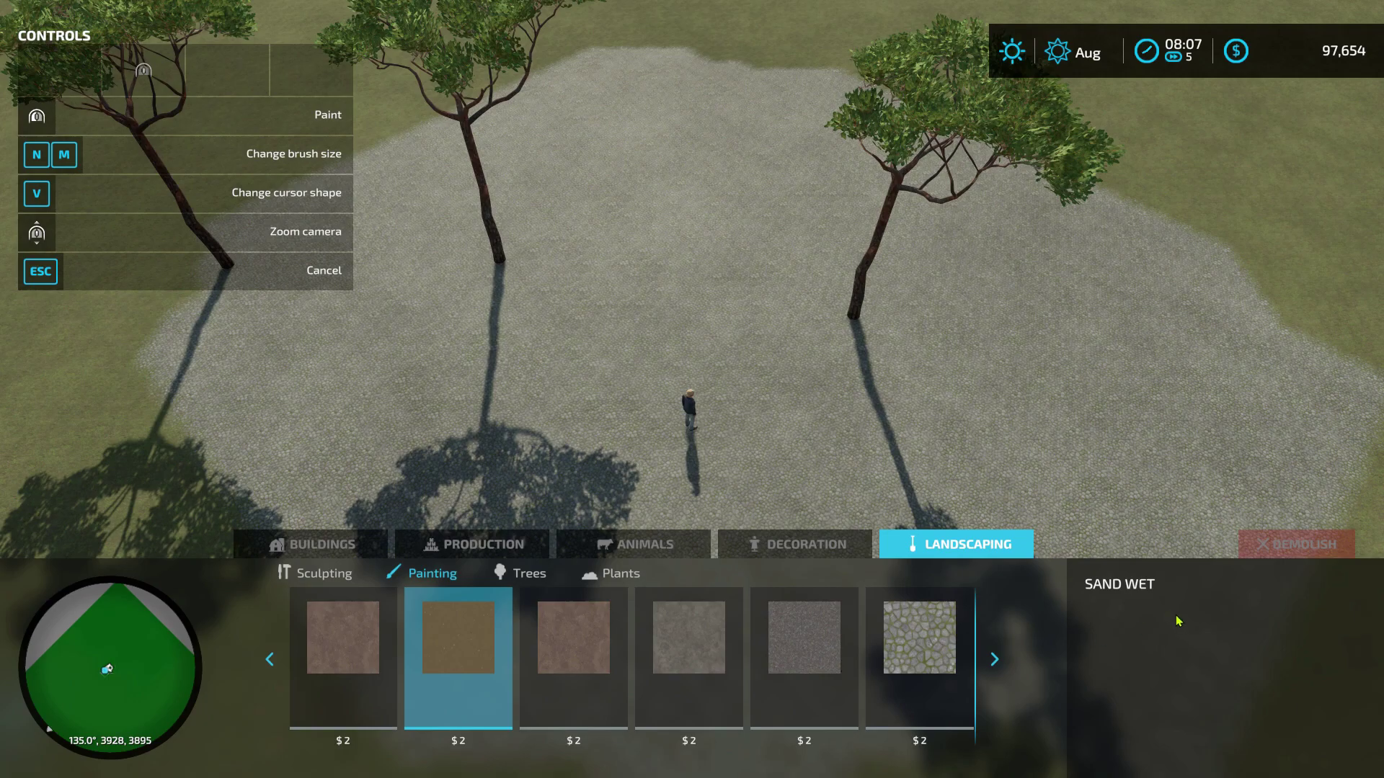
mouse_move(1189, 187)
mouse_down()
mouse_move(484, 31)
mouse_move(308, 253)
mouse_up()
key(s)
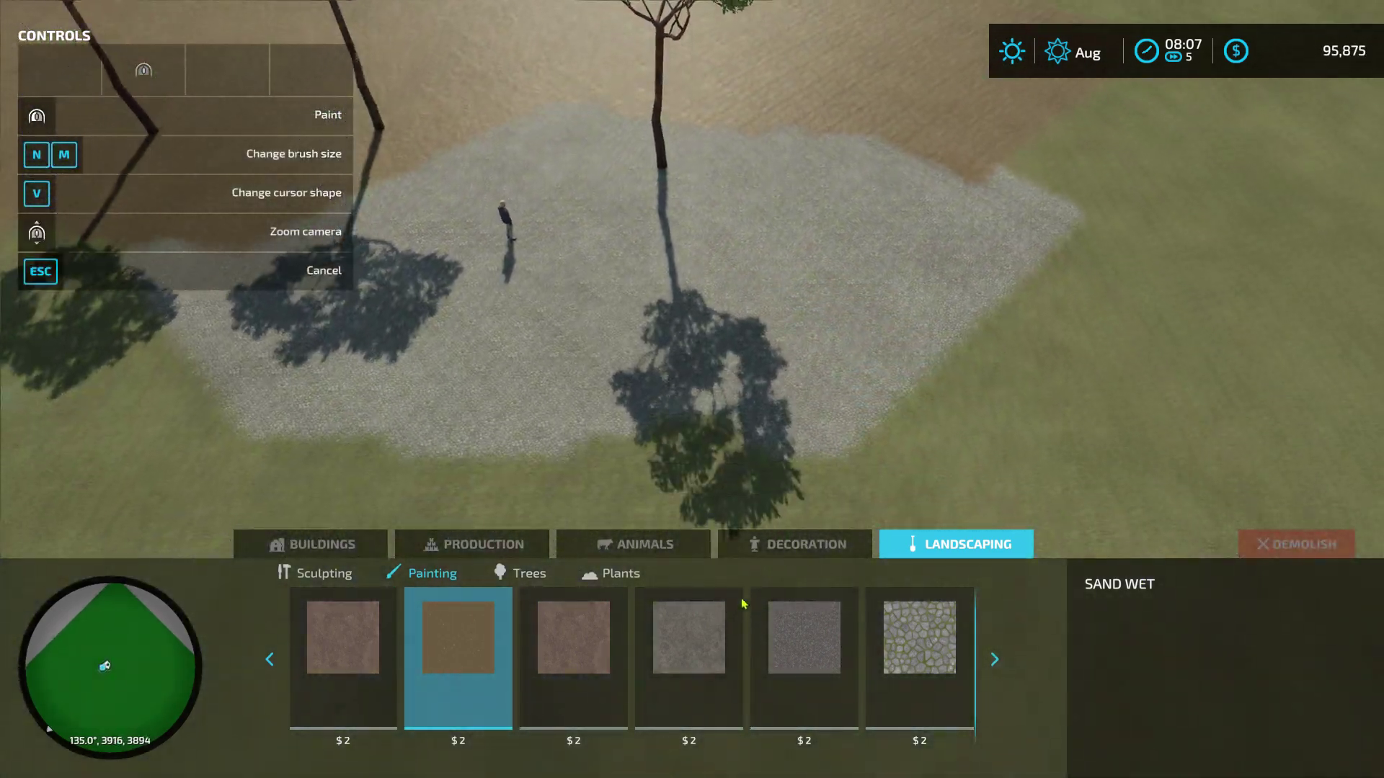
scroll(905, 649, down, 2)
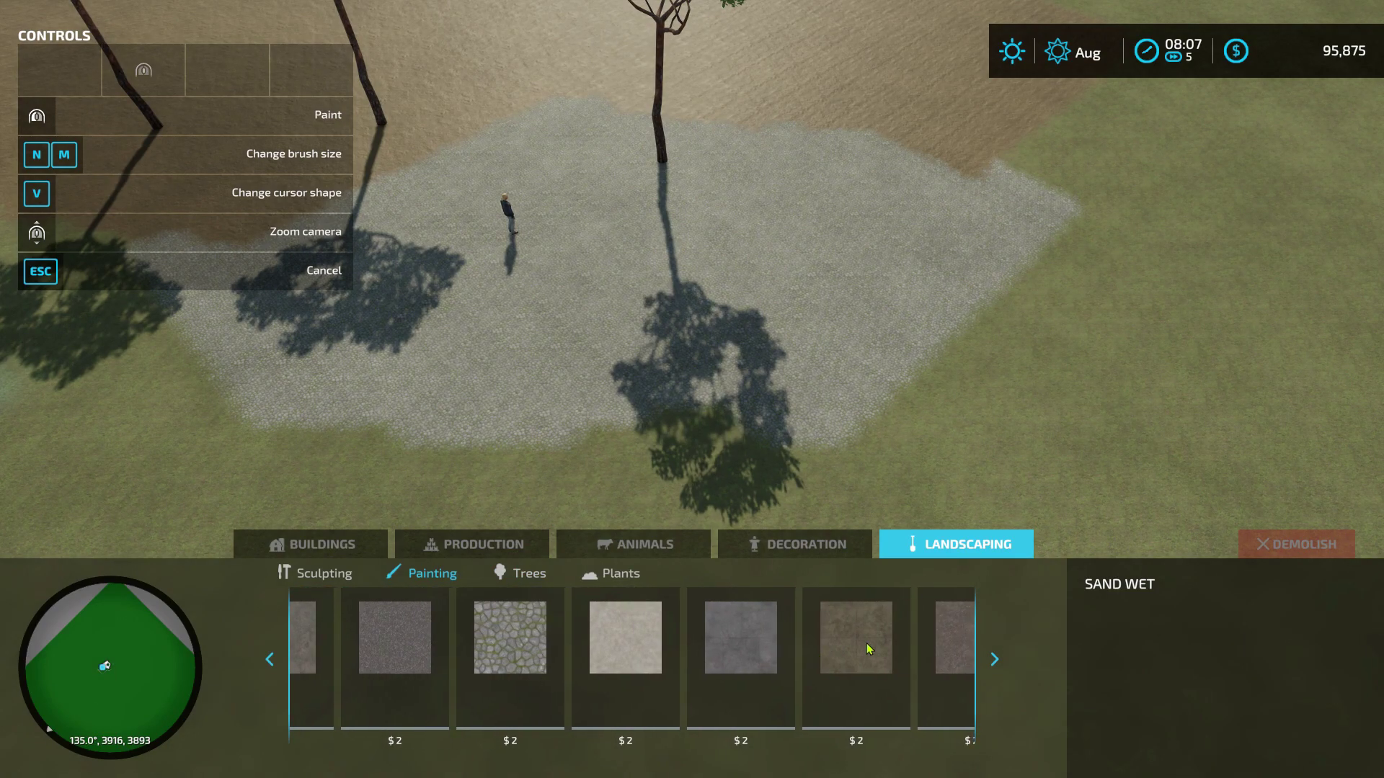
scroll(793, 649, down, 2)
click(425, 640)
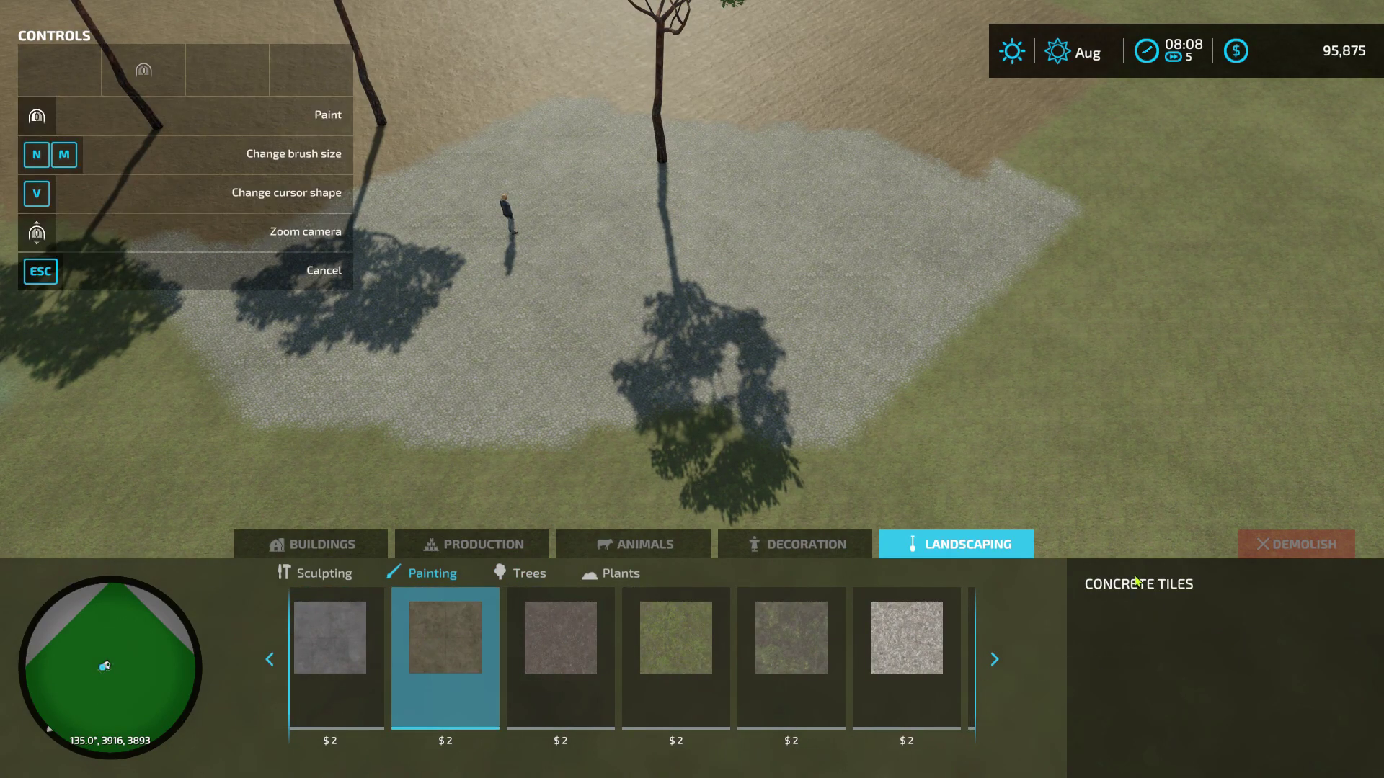
click(1016, 214)
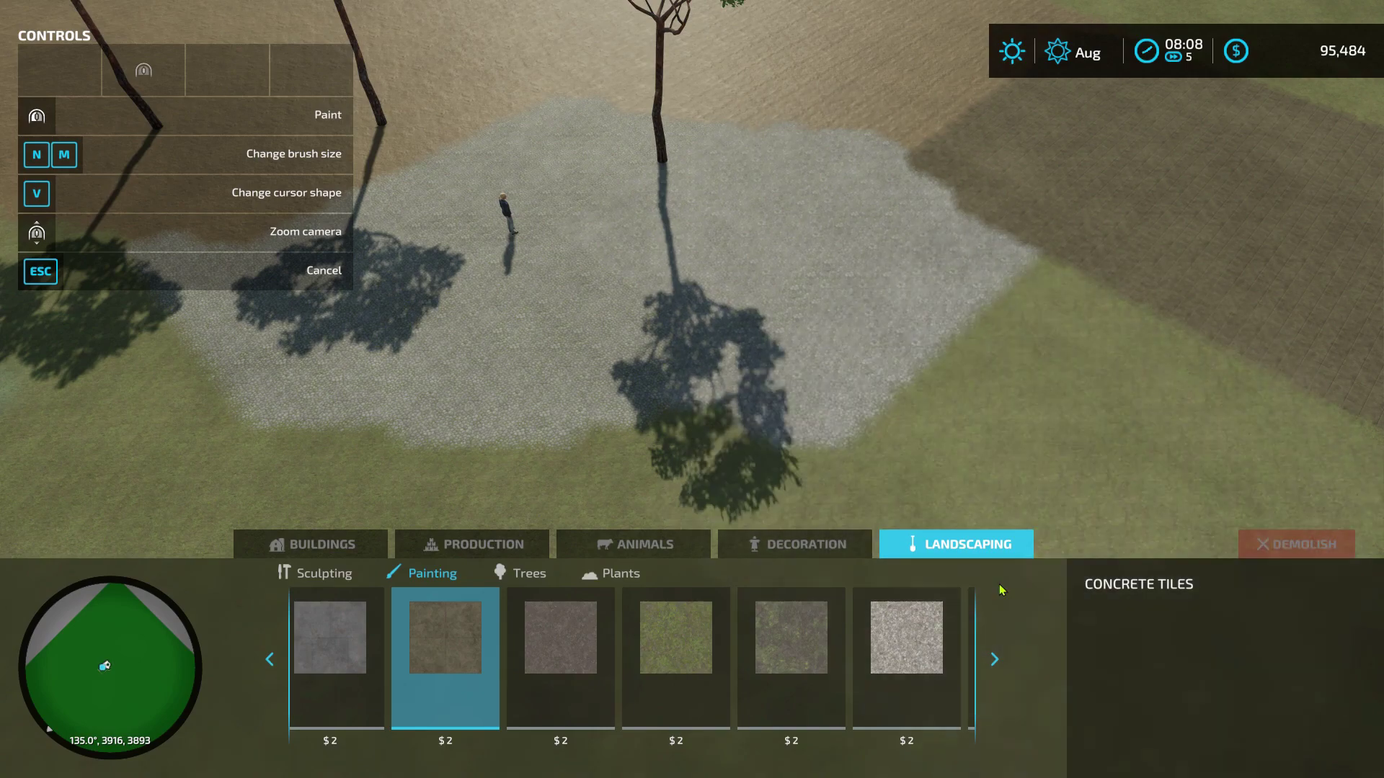
Paint a Gravel Alpine area next to the concrete tiles and a Gravel Moss area in front of the cobblestone.
scroll(648, 634, down, 2)
click(612, 628)
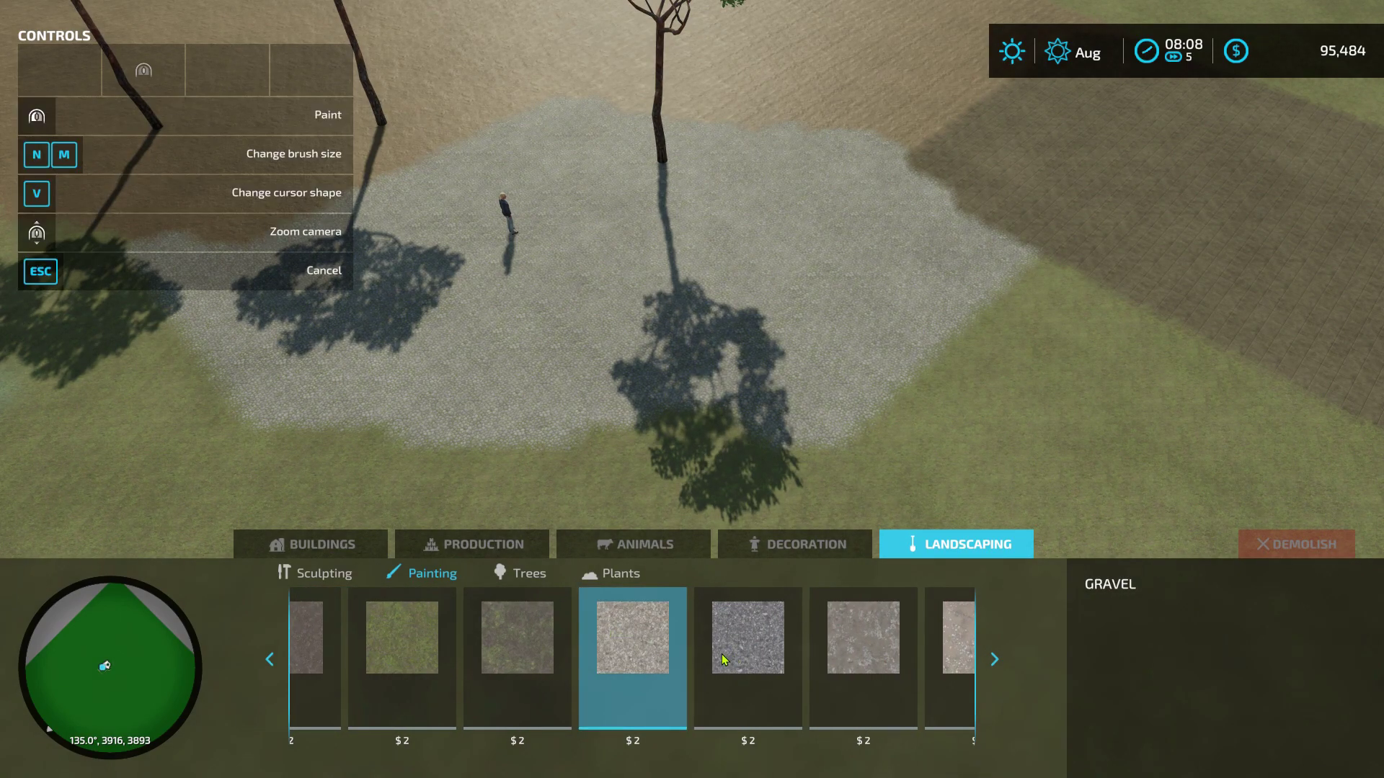
click(747, 653)
mouse_move(1024, 302)
mouse_down()
mouse_move(1044, 294)
mouse_move(1180, 365)
mouse_move(1245, 377)
mouse_move(1089, 531)
mouse_up()
scroll(836, 652, down, 3)
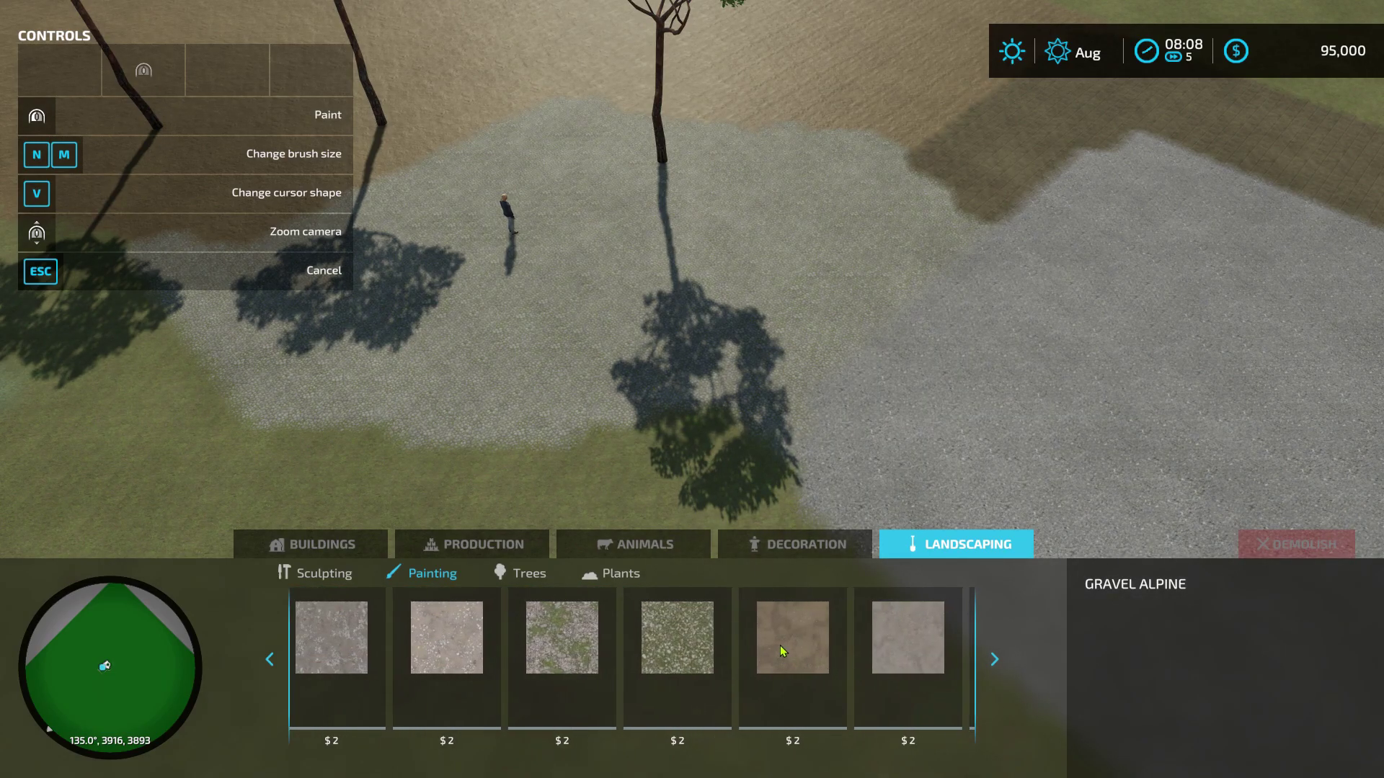
click(683, 649)
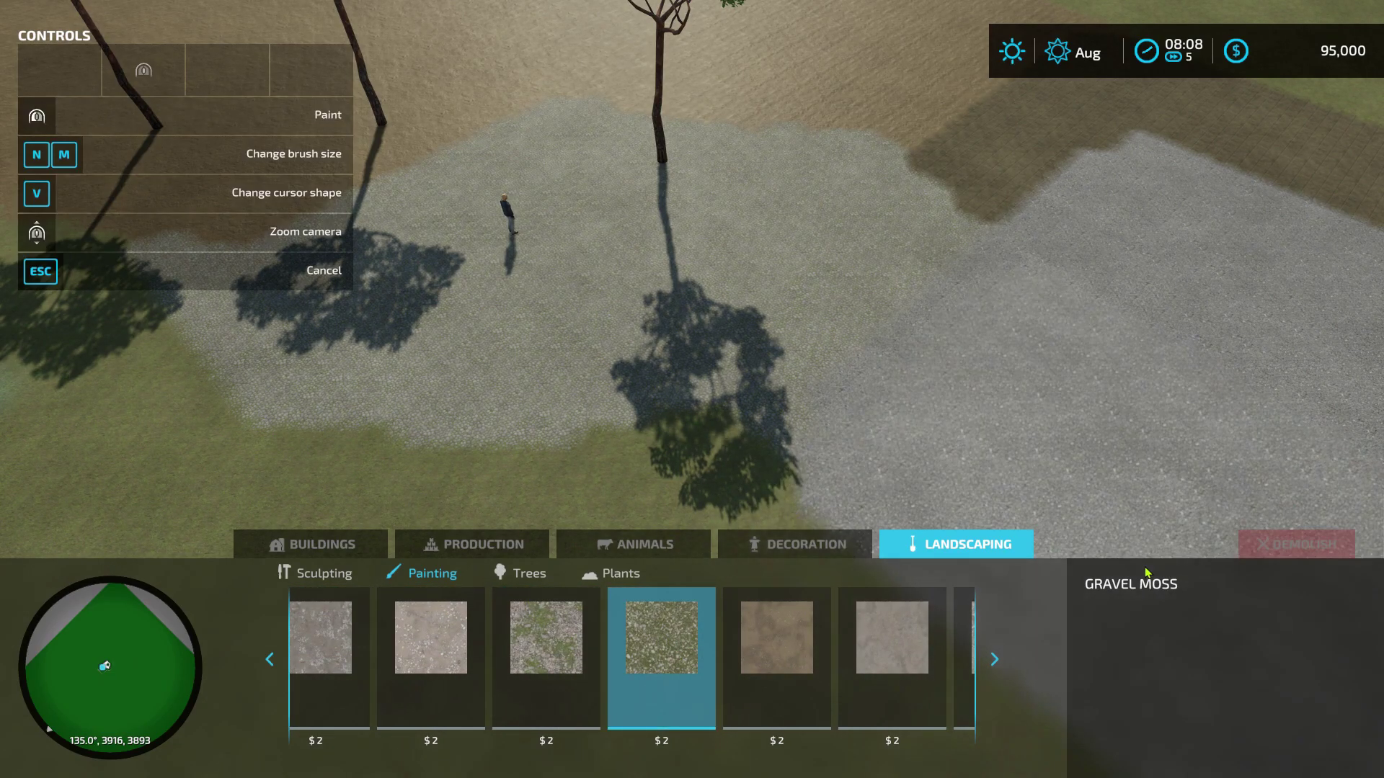
key(w)
mouse_move(706, 390)
mouse_down()
mouse_move(754, 438)
mouse_move(590, 476)
mouse_move(758, 198)
mouse_move(886, 231)
mouse_move(897, 505)
mouse_up()
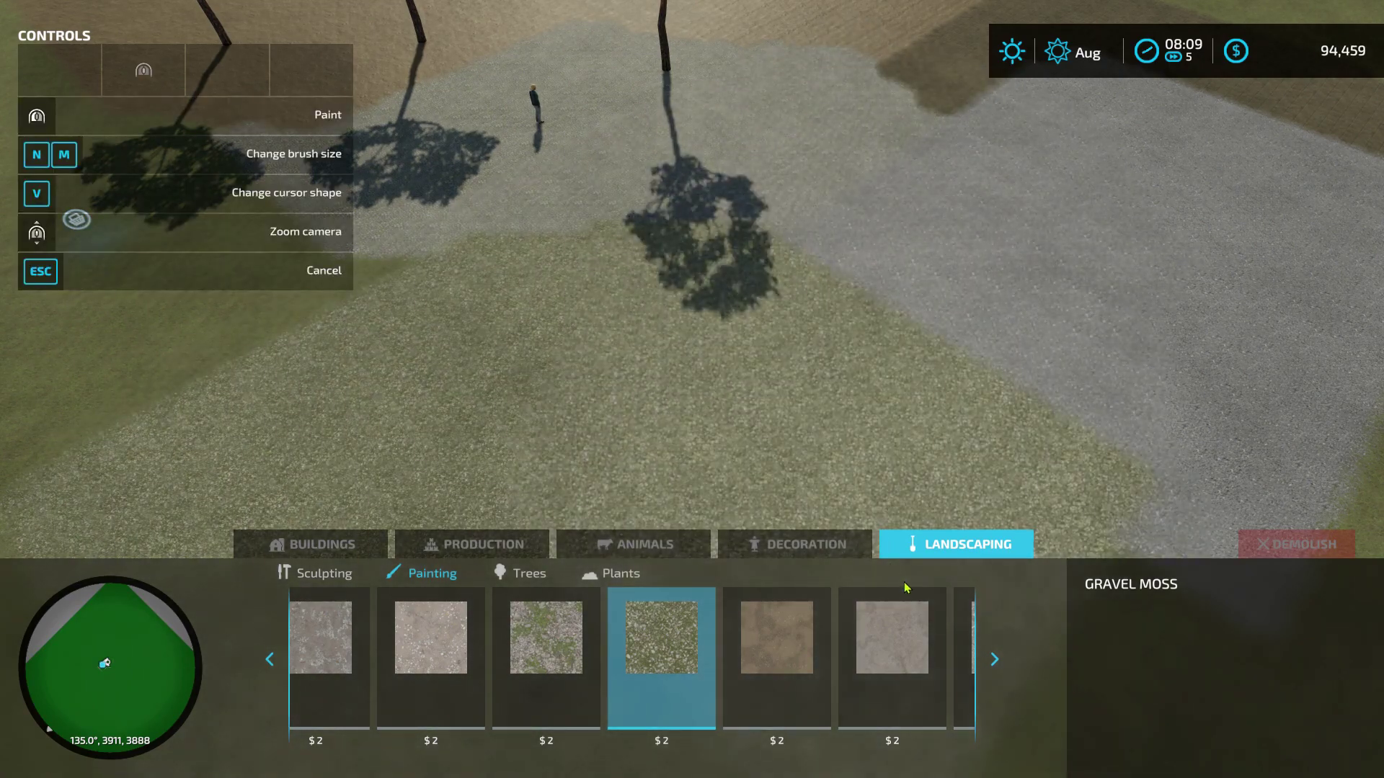
Paint a Pathway patch over one side of the mossy gravel and a Pathway Gravel patch over the other.
click(913, 639)
mouse_move(850, 446)
mouse_down()
mouse_move(822, 395)
mouse_move(1081, 226)
mouse_move(872, 340)
mouse_move(1187, 308)
mouse_up()
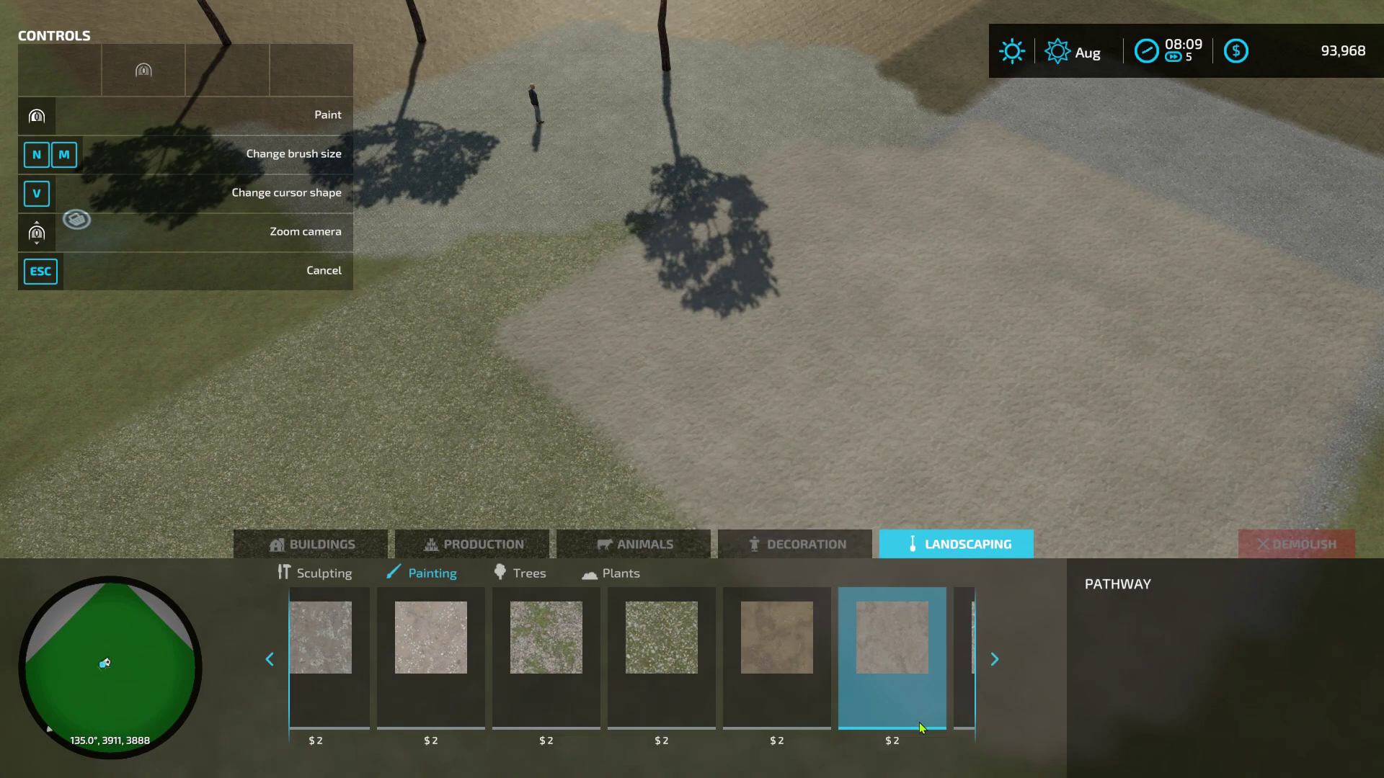
scroll(920, 726, down, 2)
click(755, 648)
mouse_move(504, 403)
mouse_down()
mouse_move(495, 371)
mouse_move(216, 288)
mouse_move(130, 283)
mouse_move(384, 199)
mouse_up()
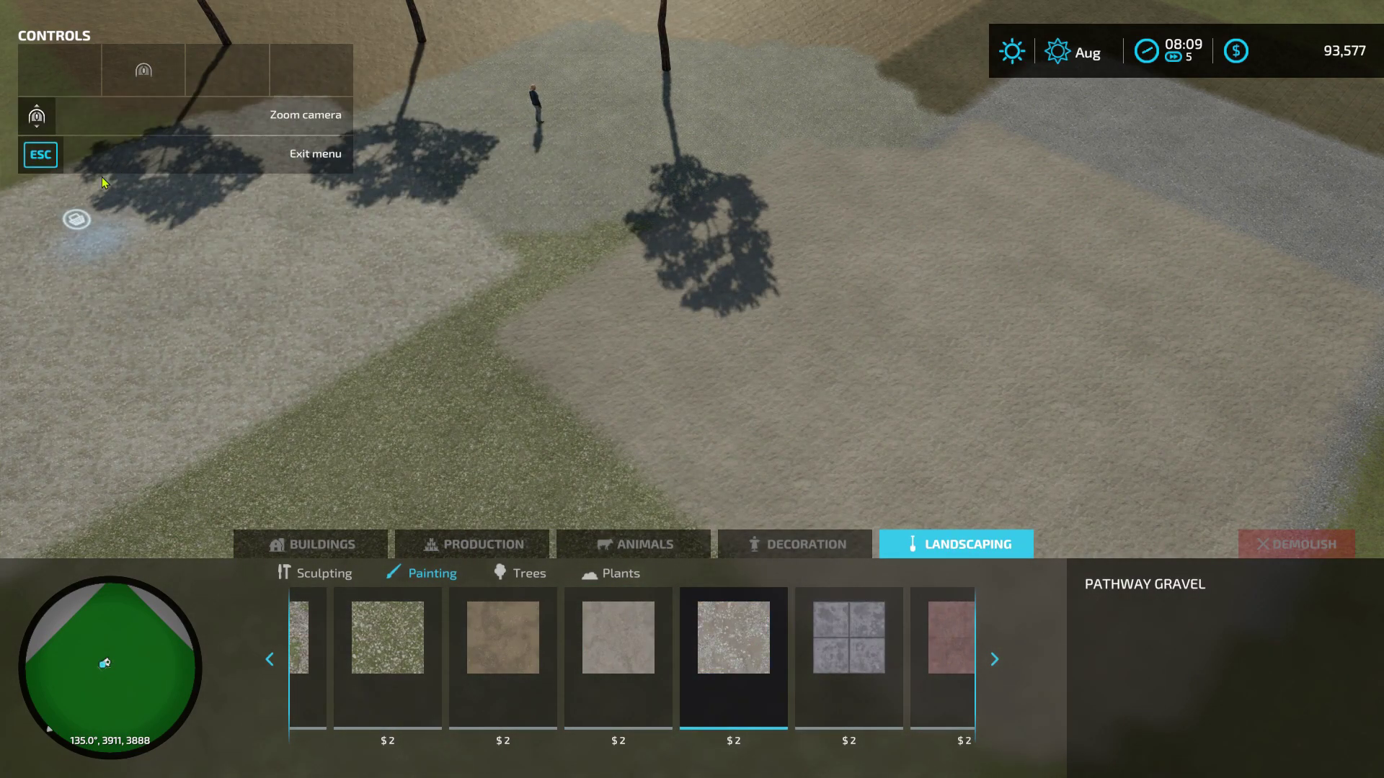
Leave Construction mode and walk around the painted ground and planted pines to view the textures up close.
key(a)
key(Escape)
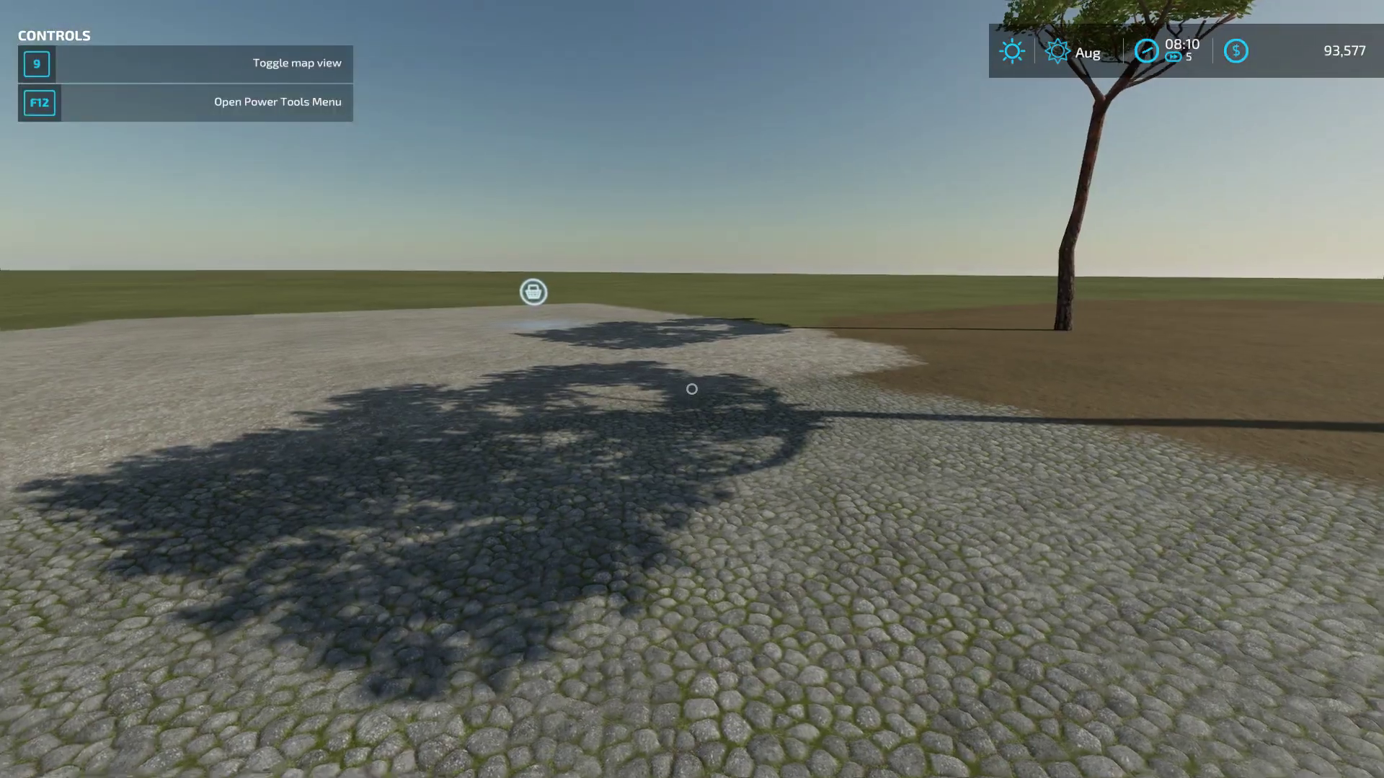
key(w)
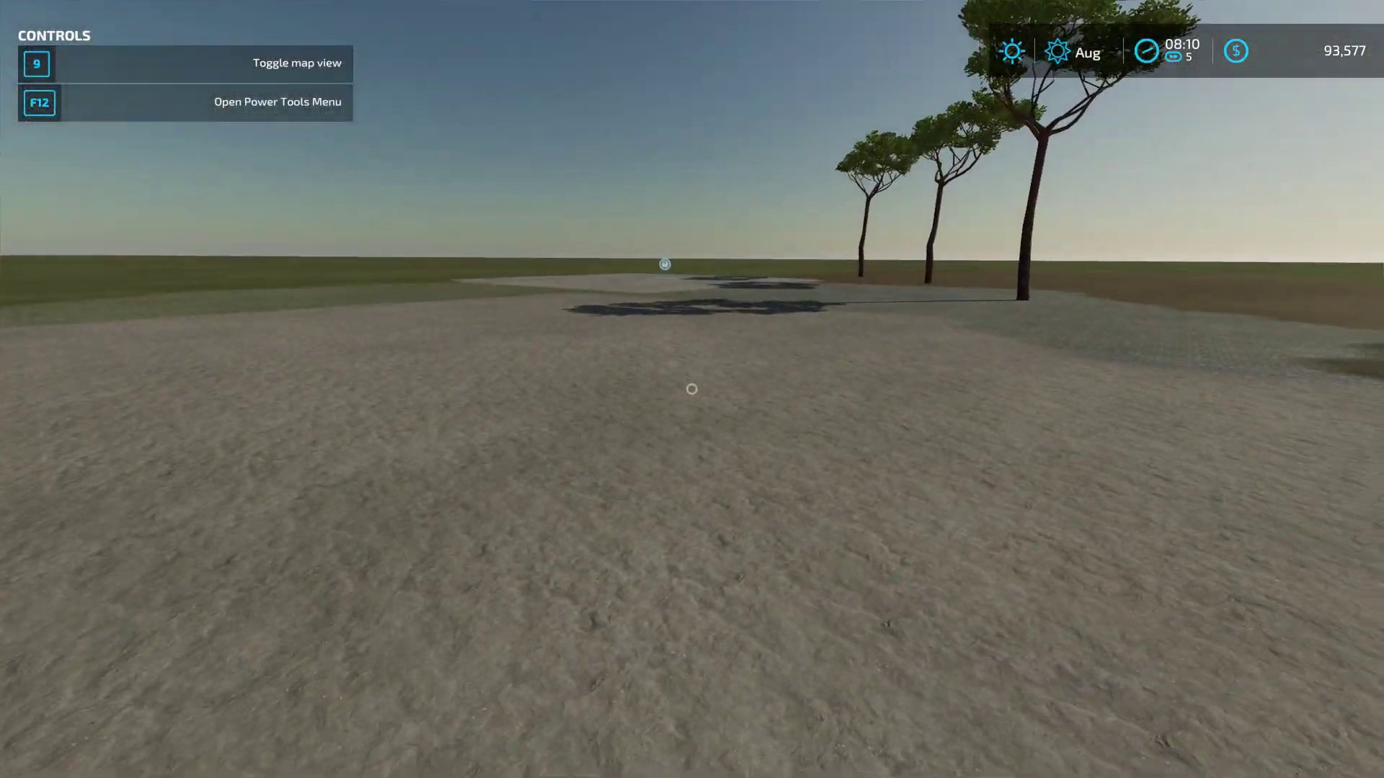
key(w)
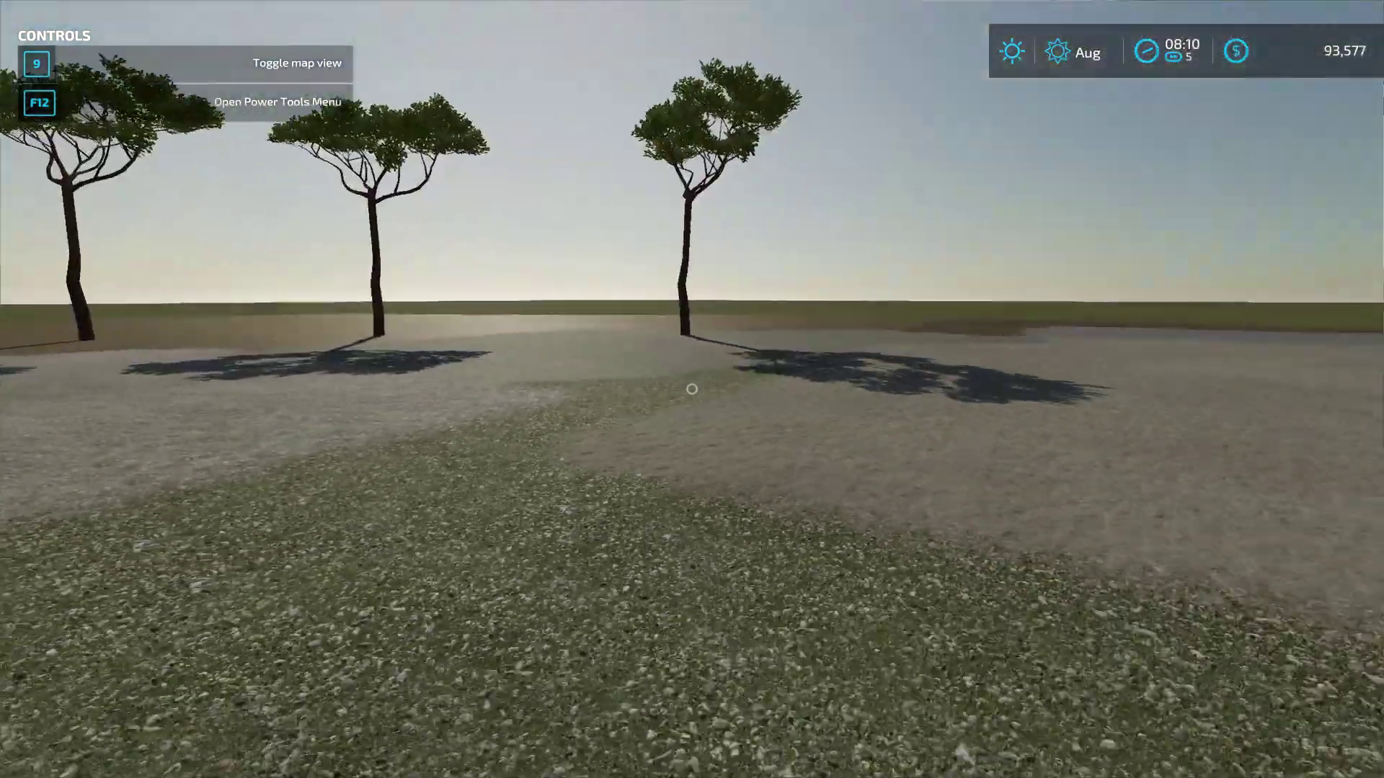
key(w)
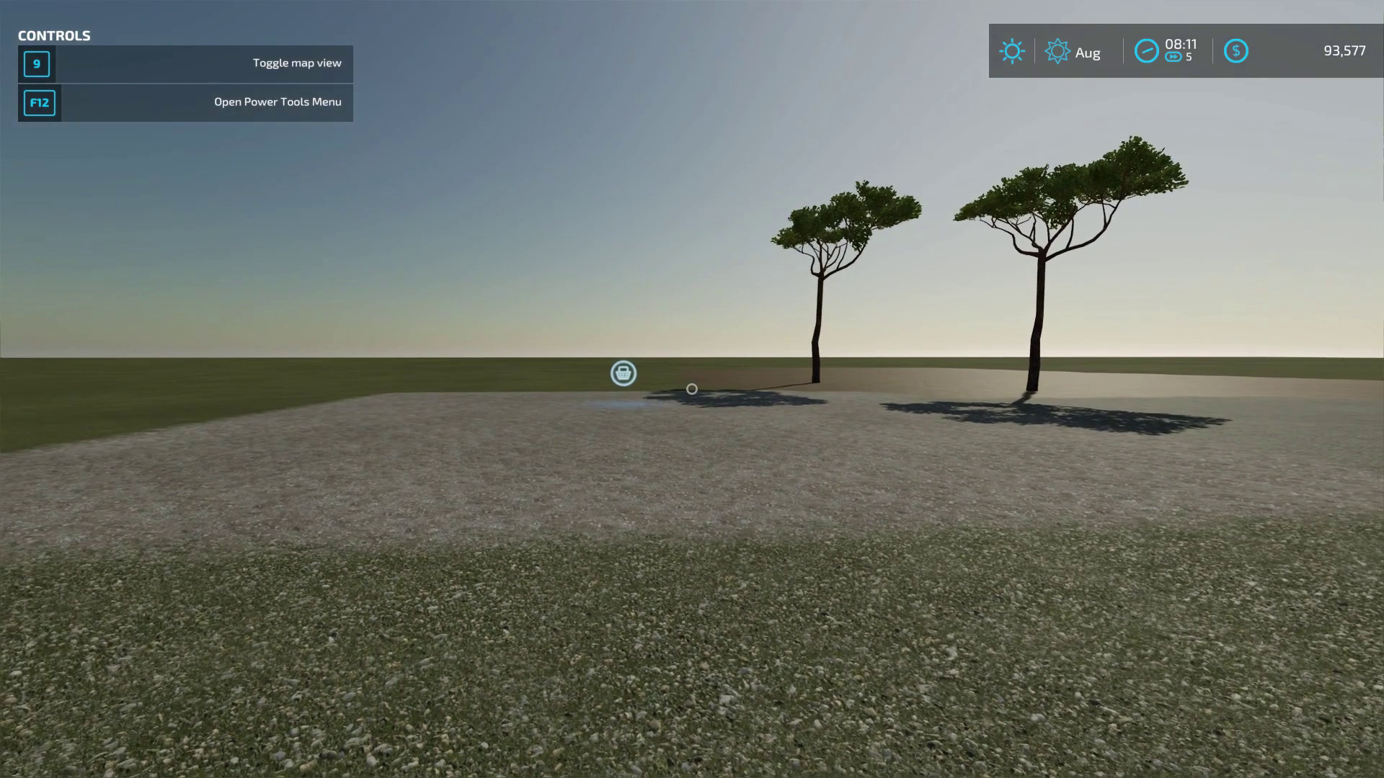
key(Escape)
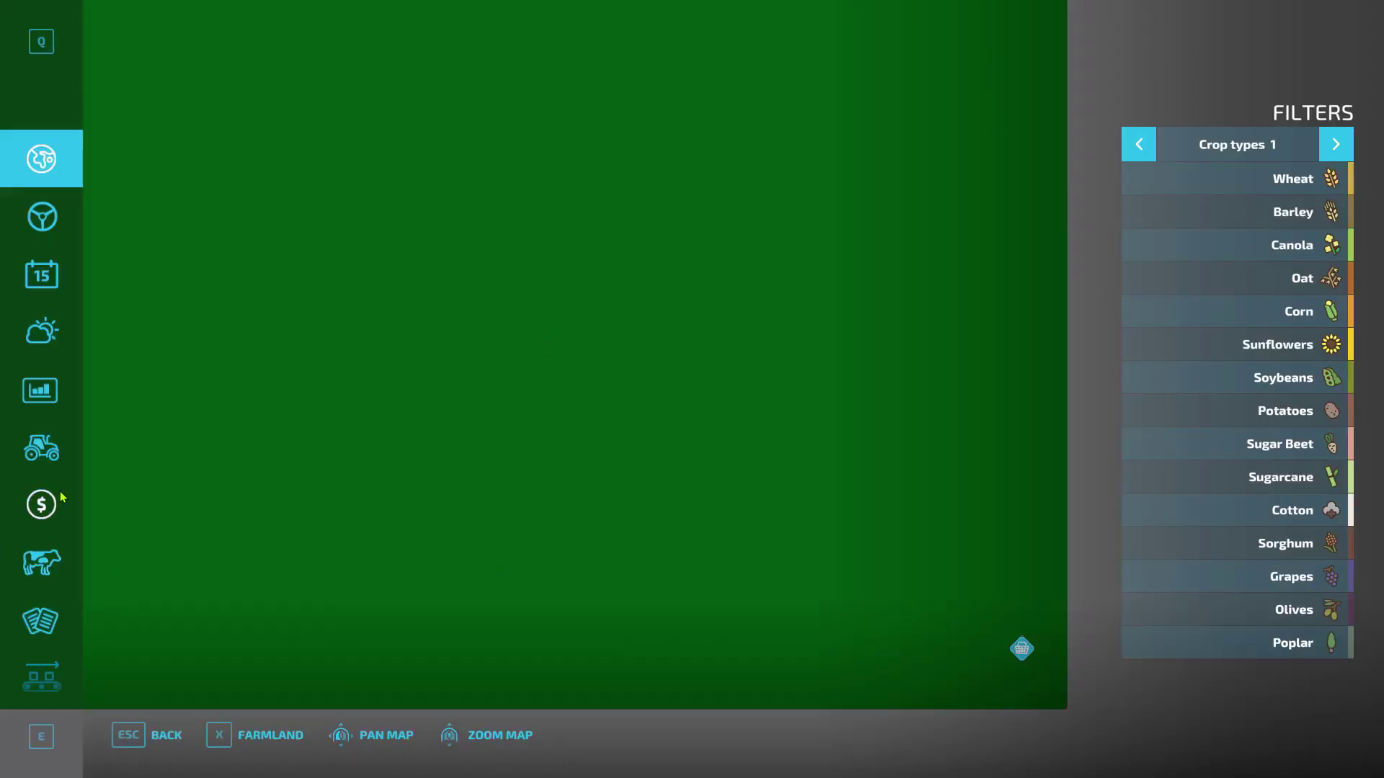
scroll(44, 547, down, 5)
scroll(46, 569, down, 1)
scroll(43, 573, up, 6)
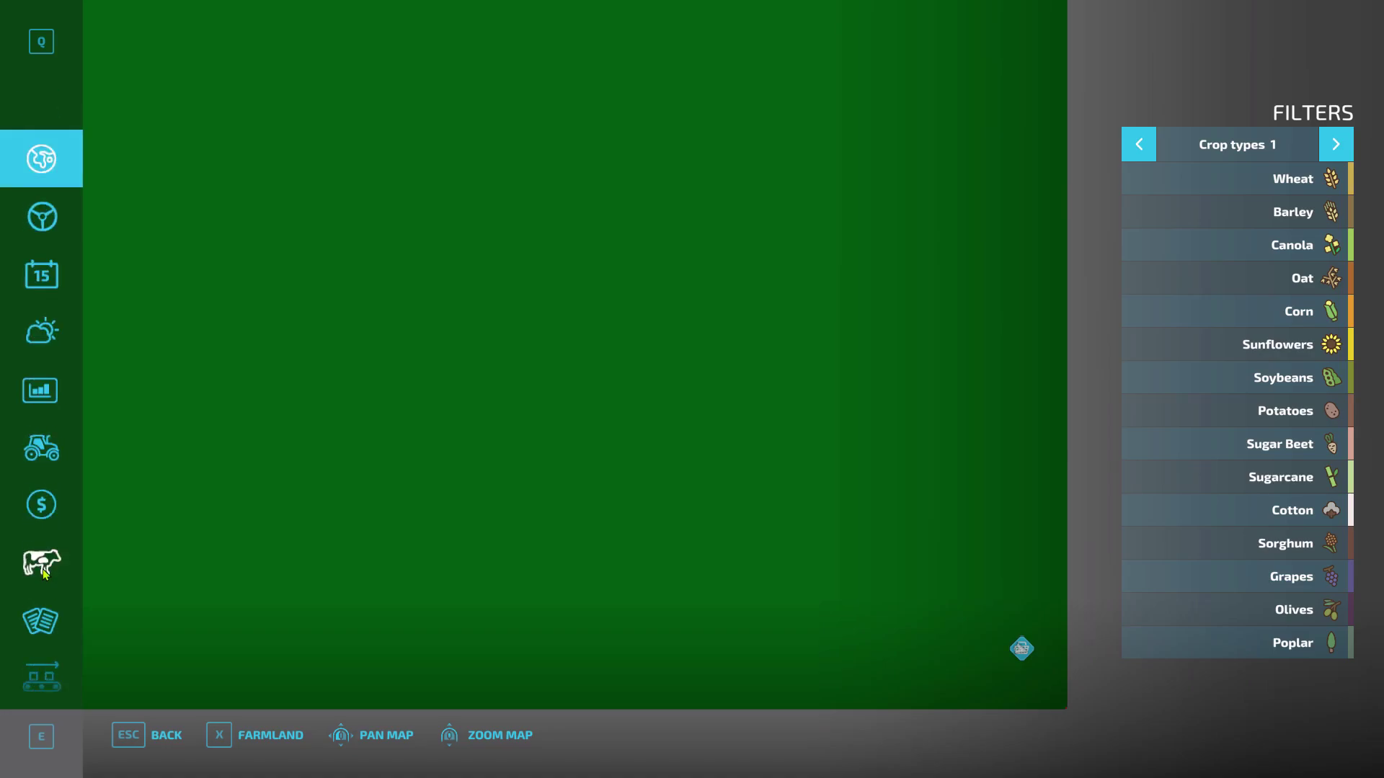
key(Escape)
Open the shop and look through the Tools, Objects and Owned Items categories.
key(p)
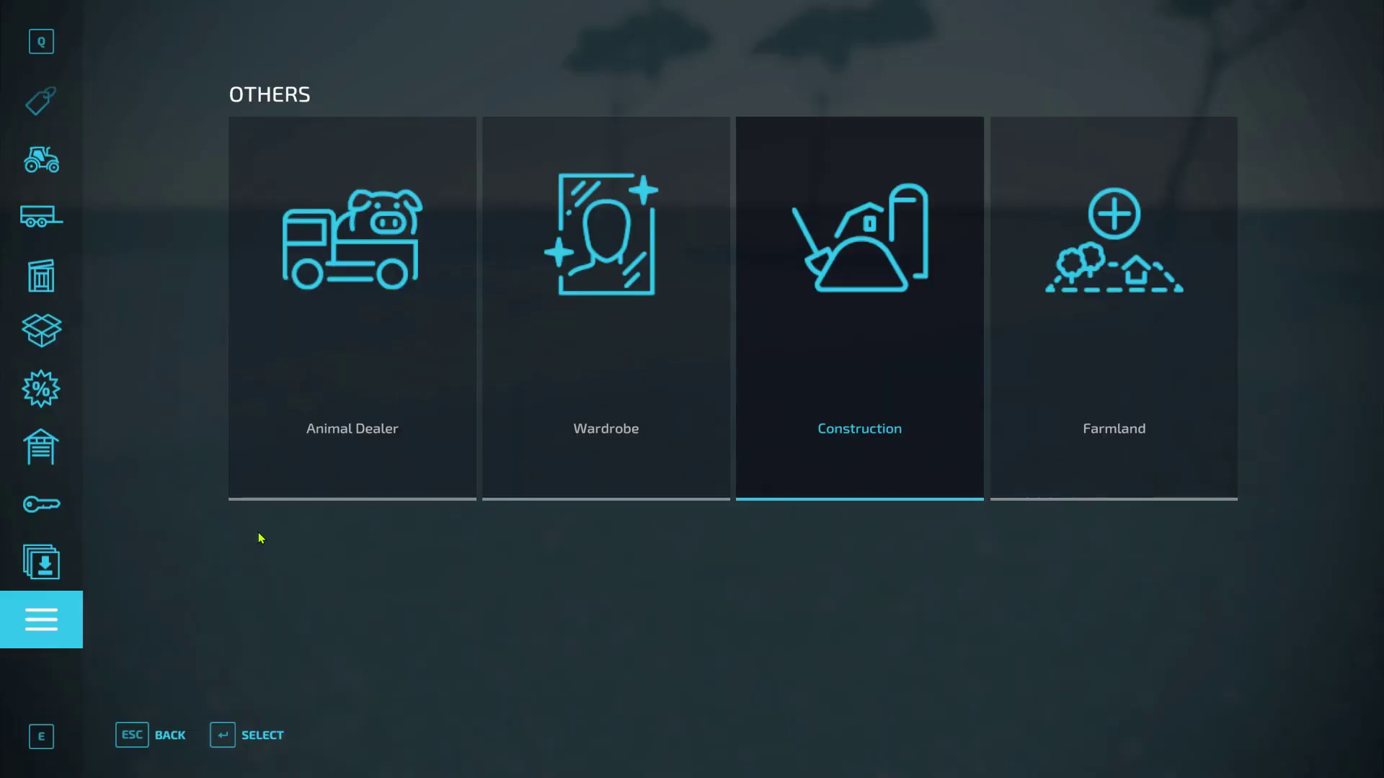
scroll(52, 239, up, 1)
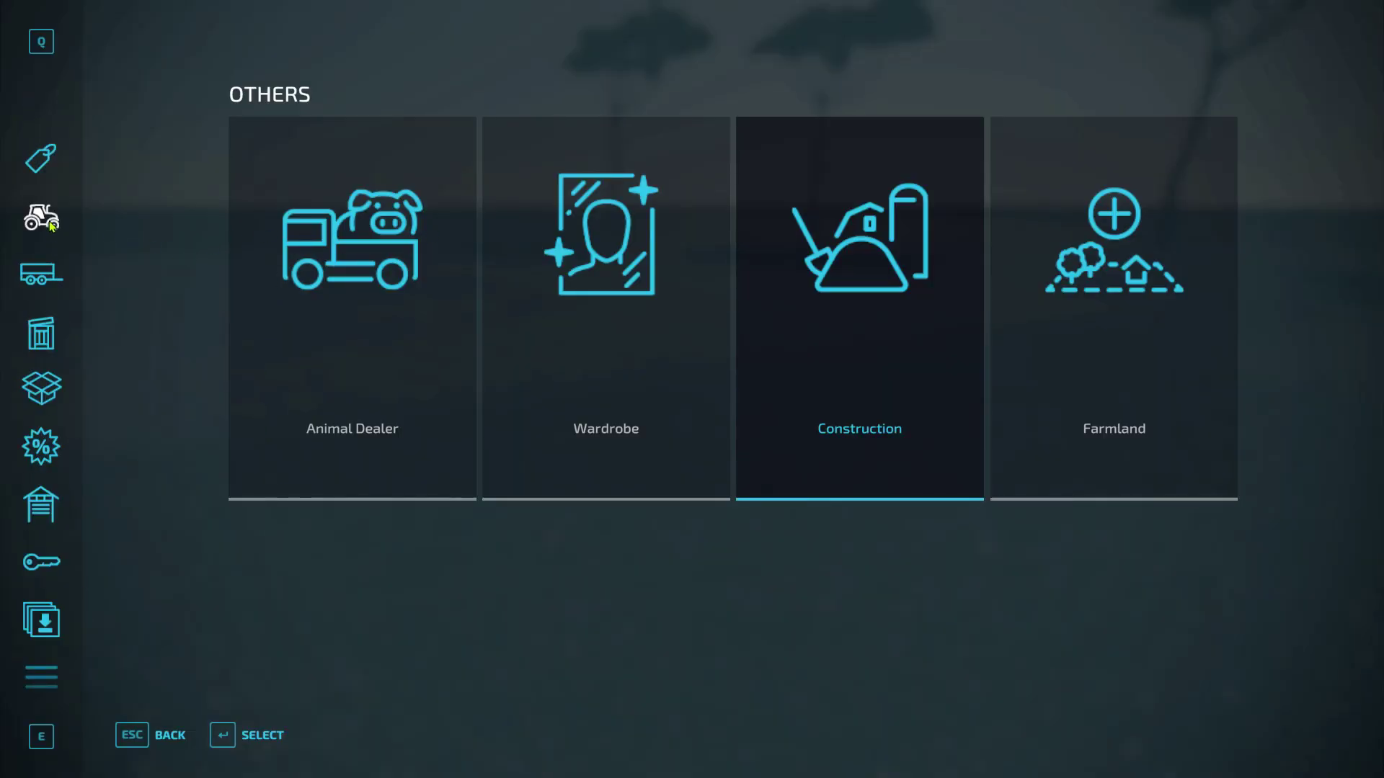
click(40, 274)
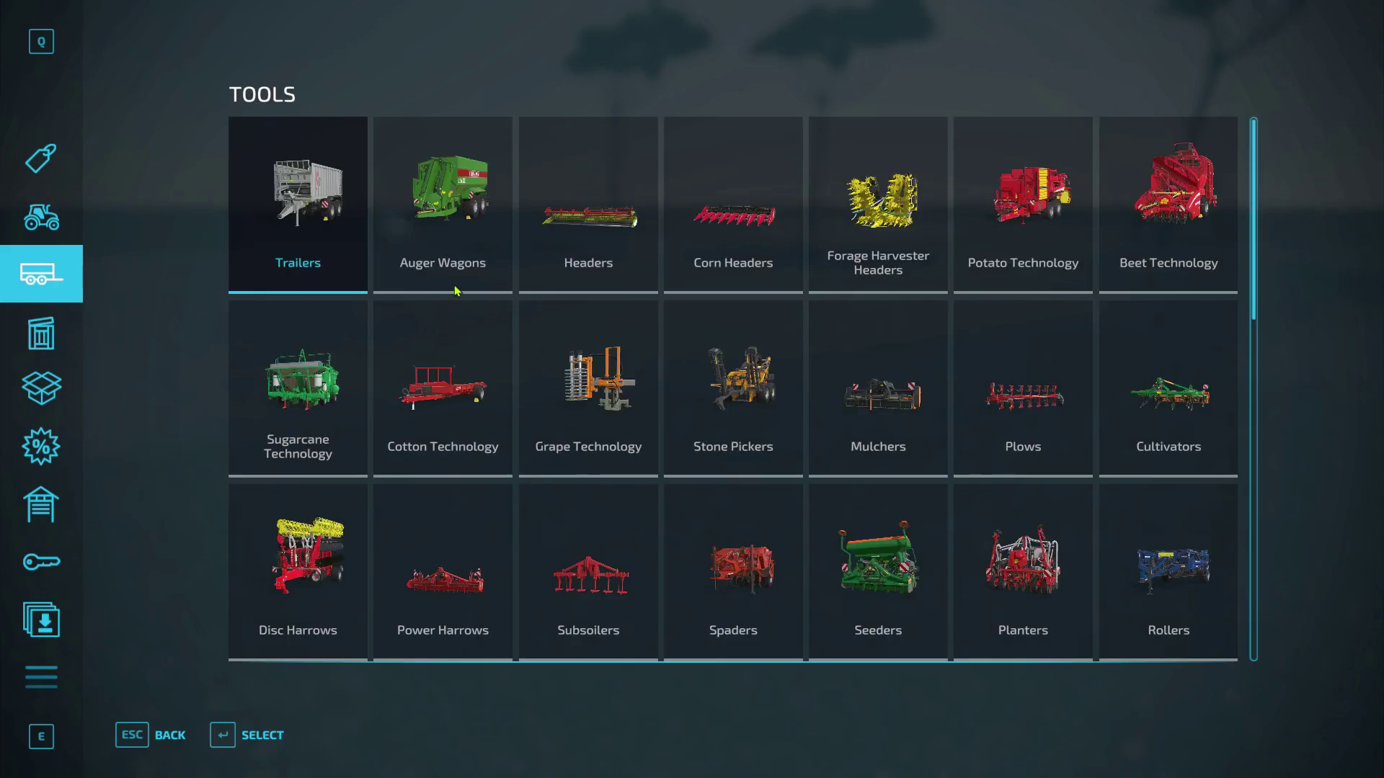
scroll(556, 277, down, 5)
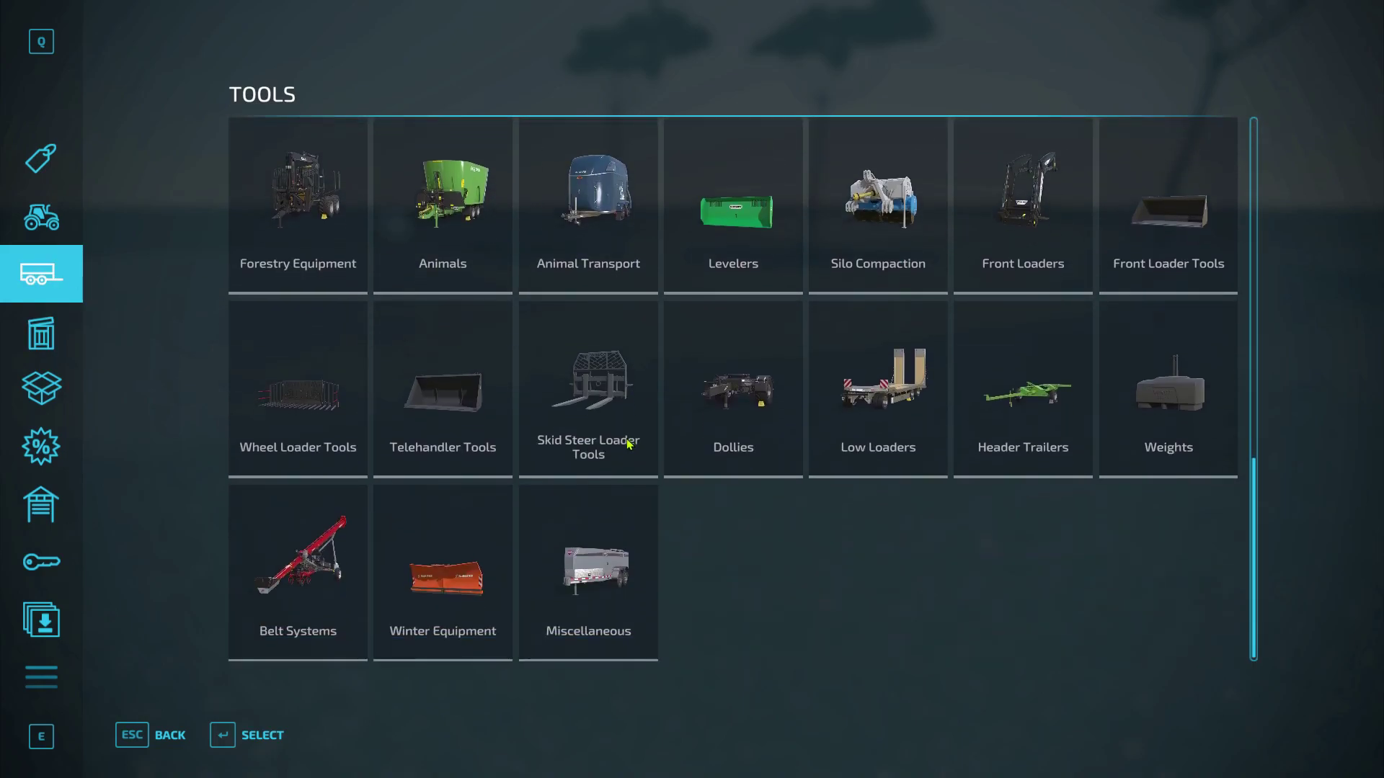
scroll(320, 405, up, 2)
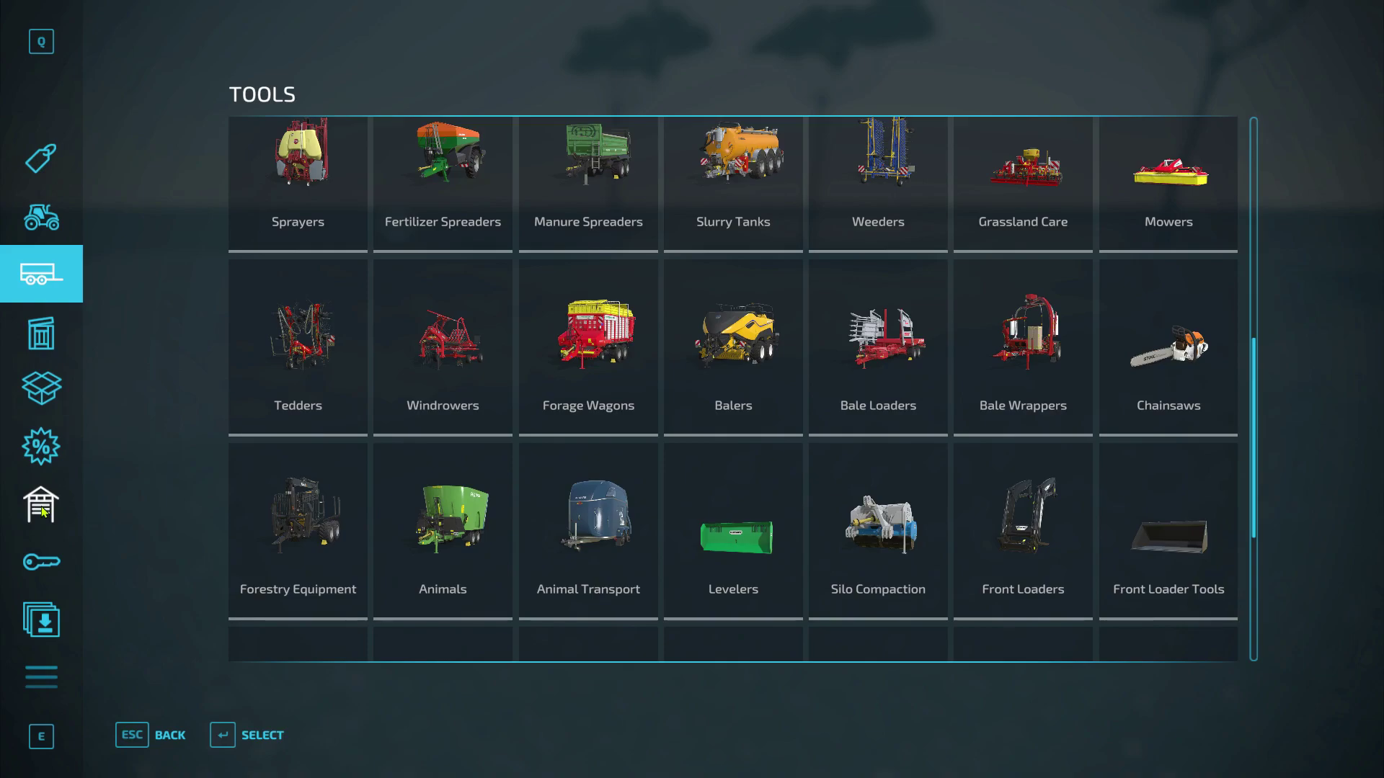
click(44, 333)
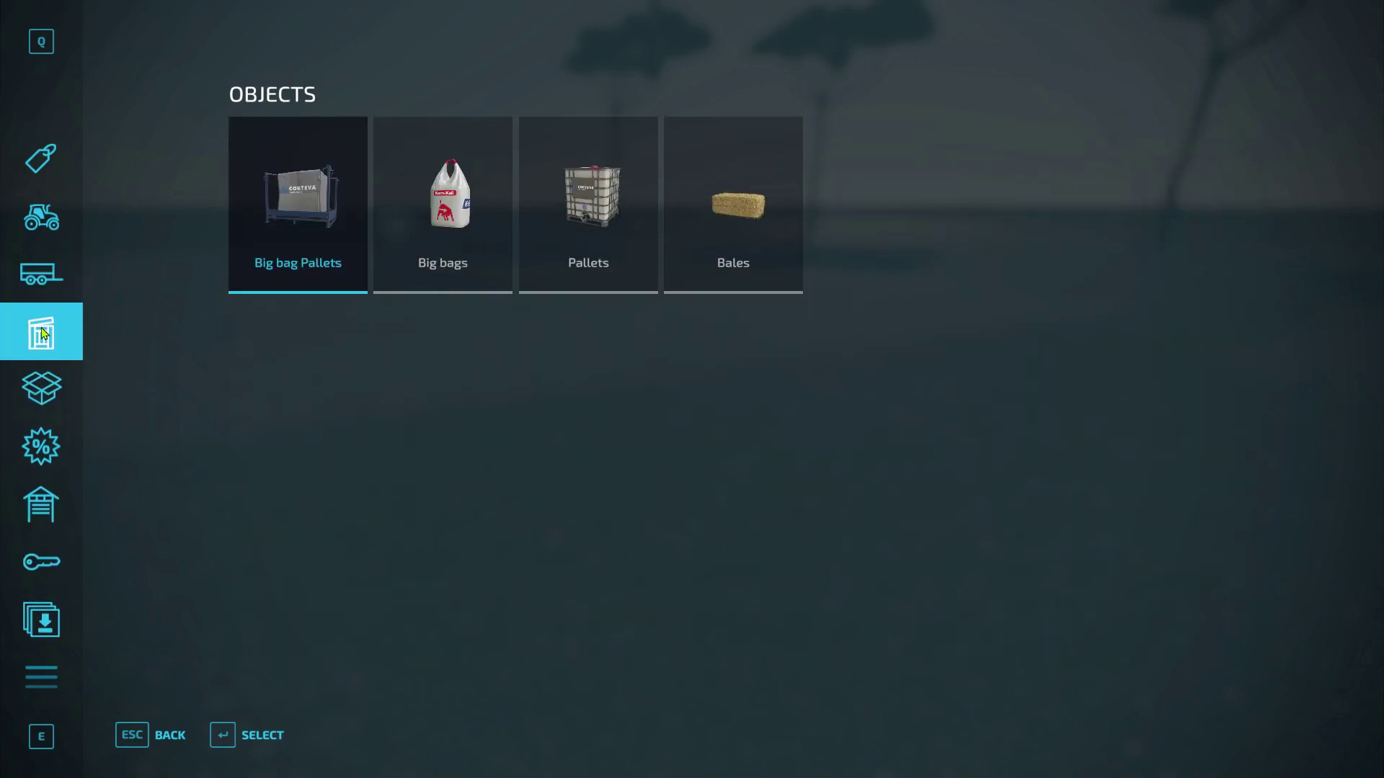
click(70, 497)
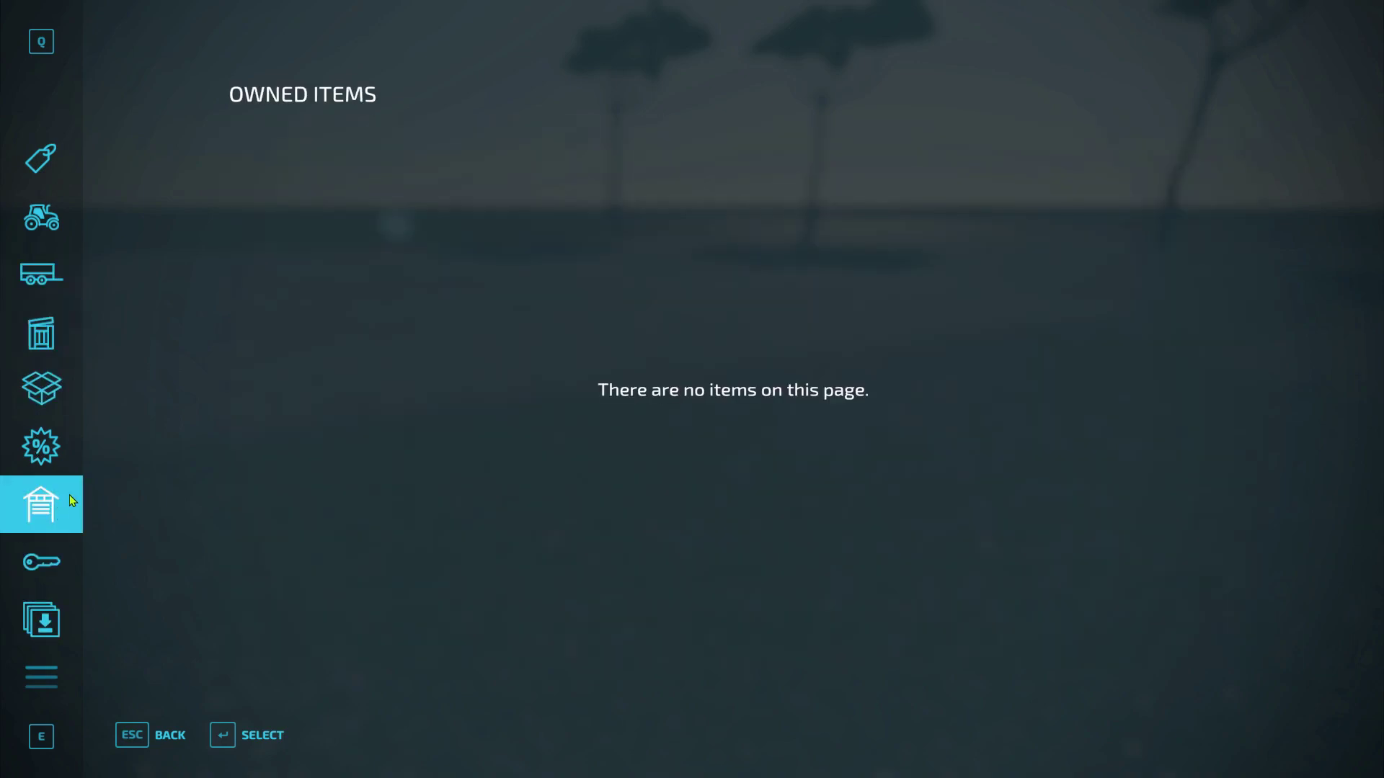
Enter Construction mode from the shop's Others category, look through the Sheds and Farmhouses building options, and leave the mode.
scroll(31, 590, down, 1)
click(41, 620)
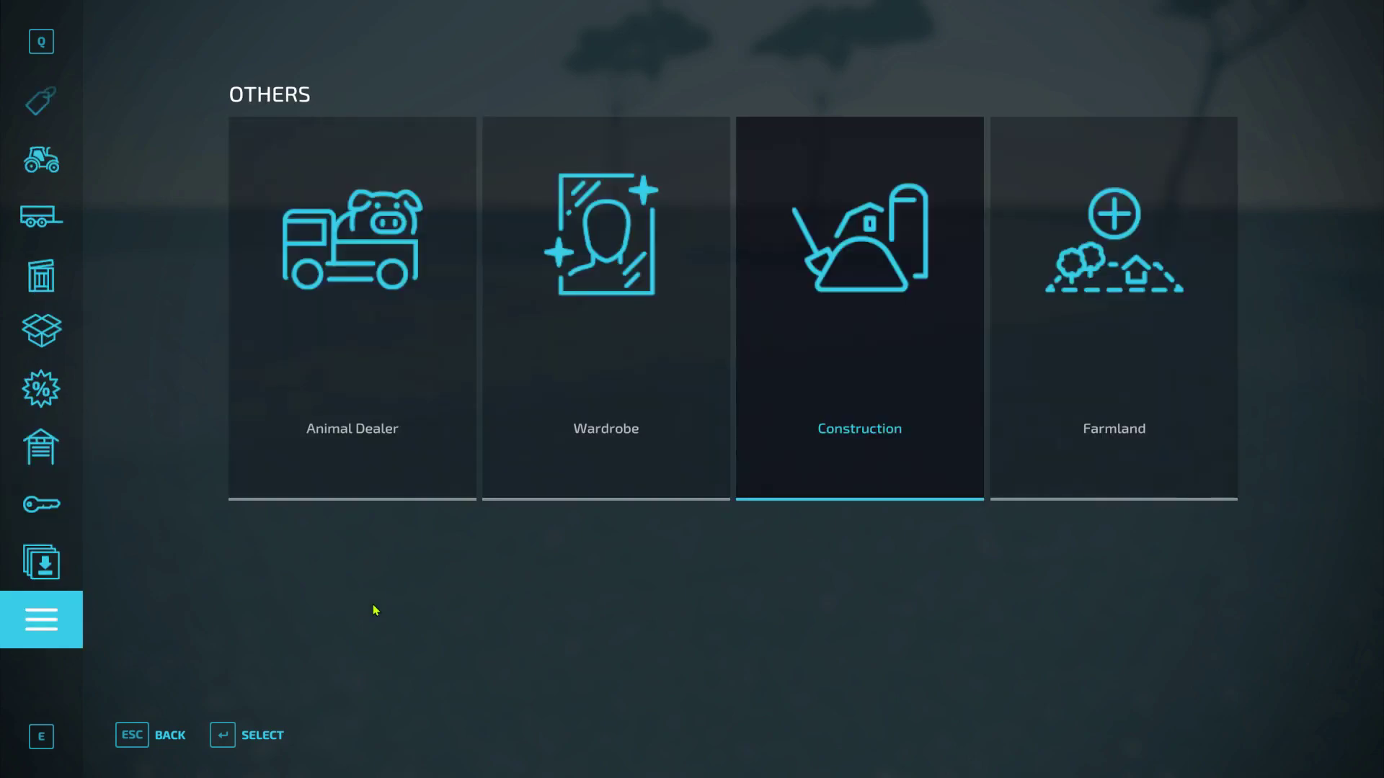
click(855, 441)
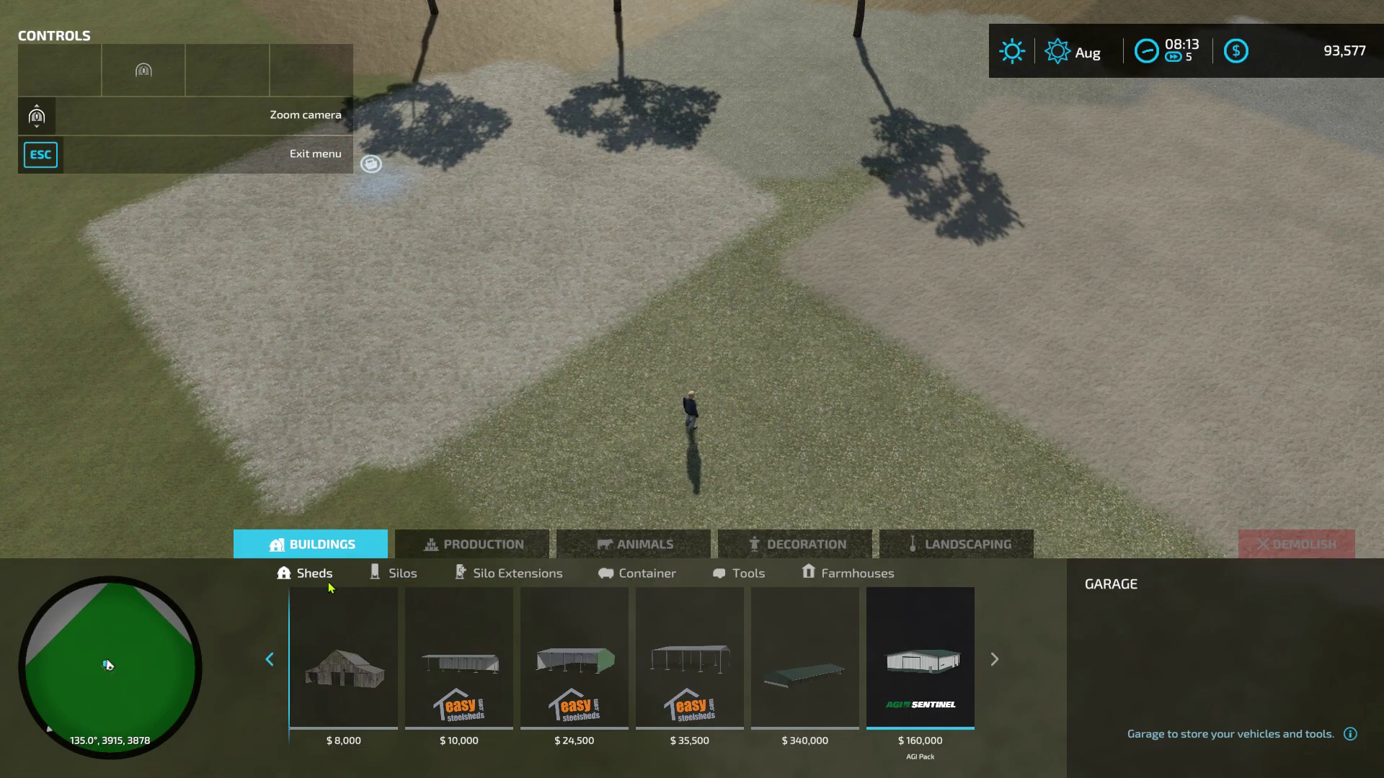
scroll(824, 704, up, 8)
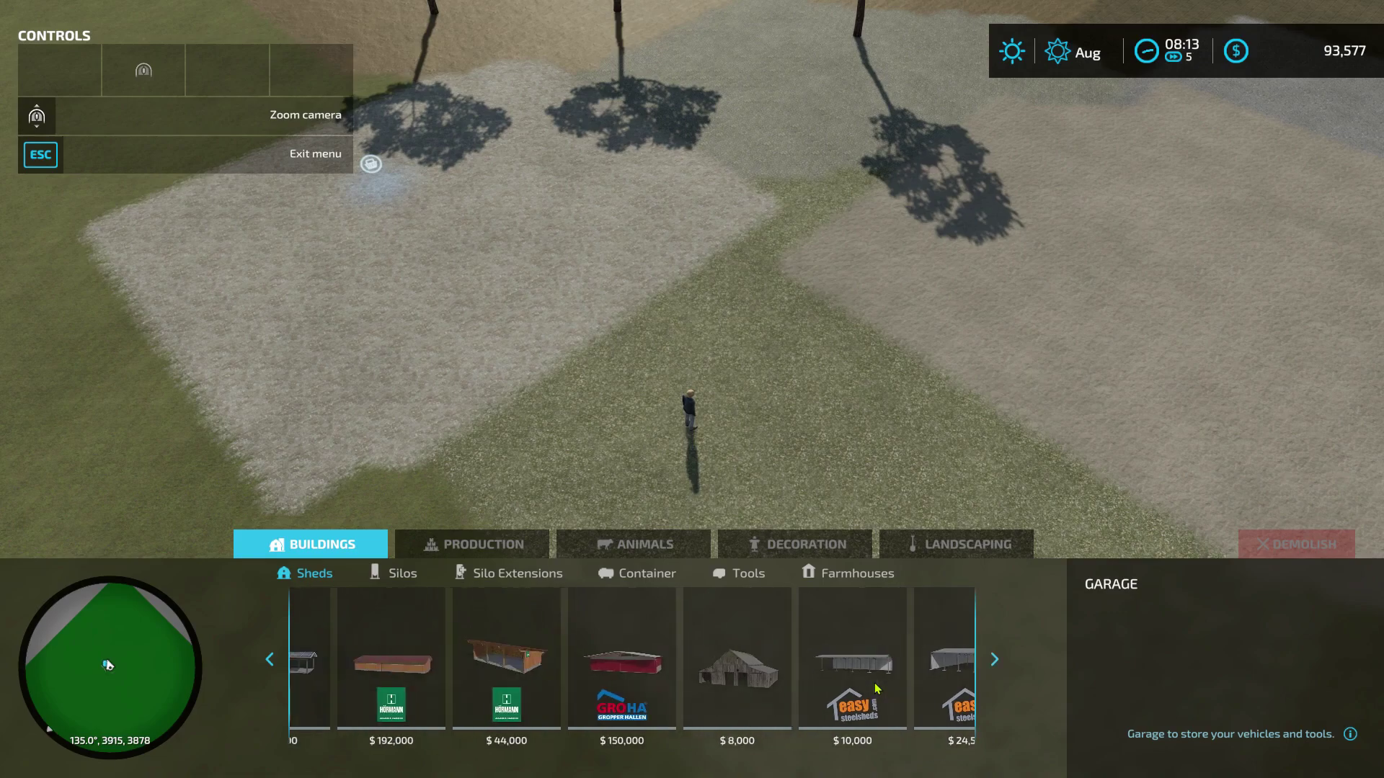
scroll(835, 675, down, 5)
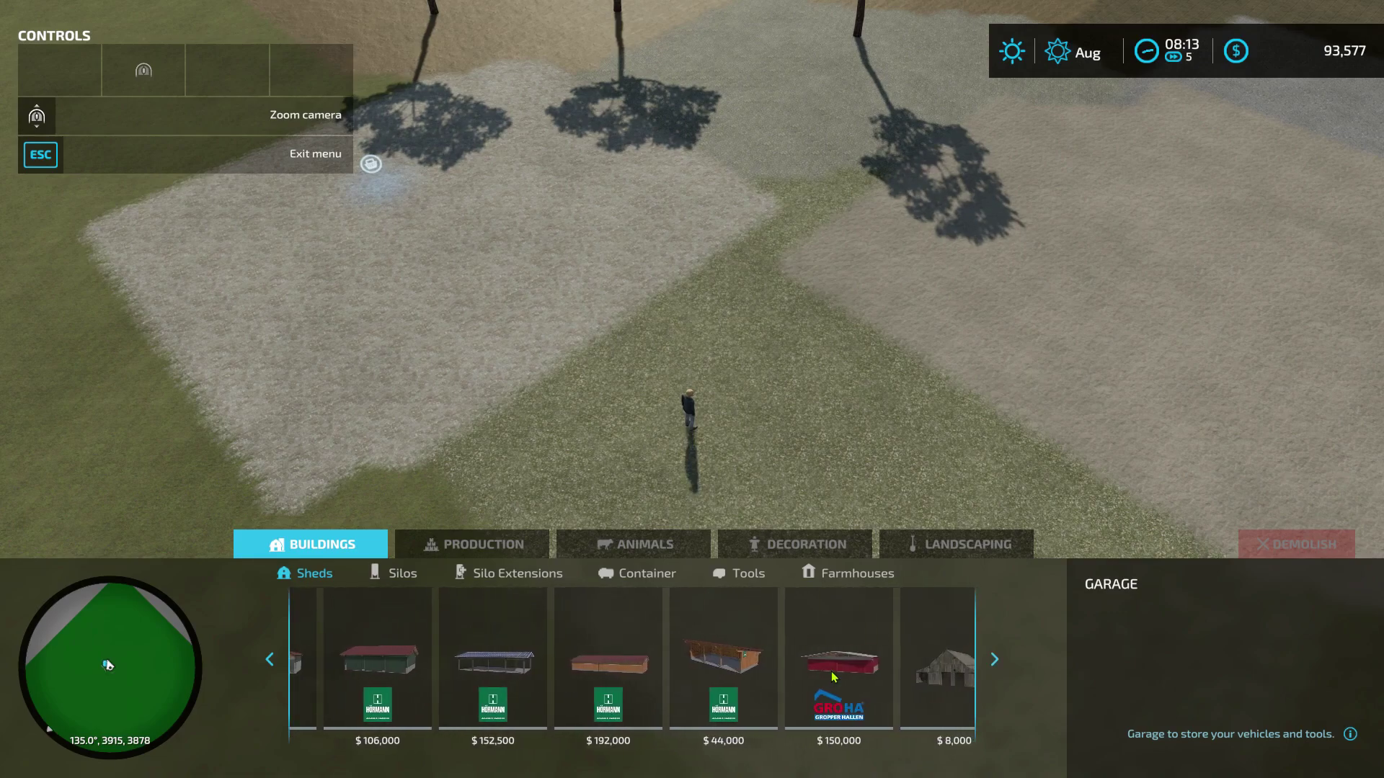
click(856, 574)
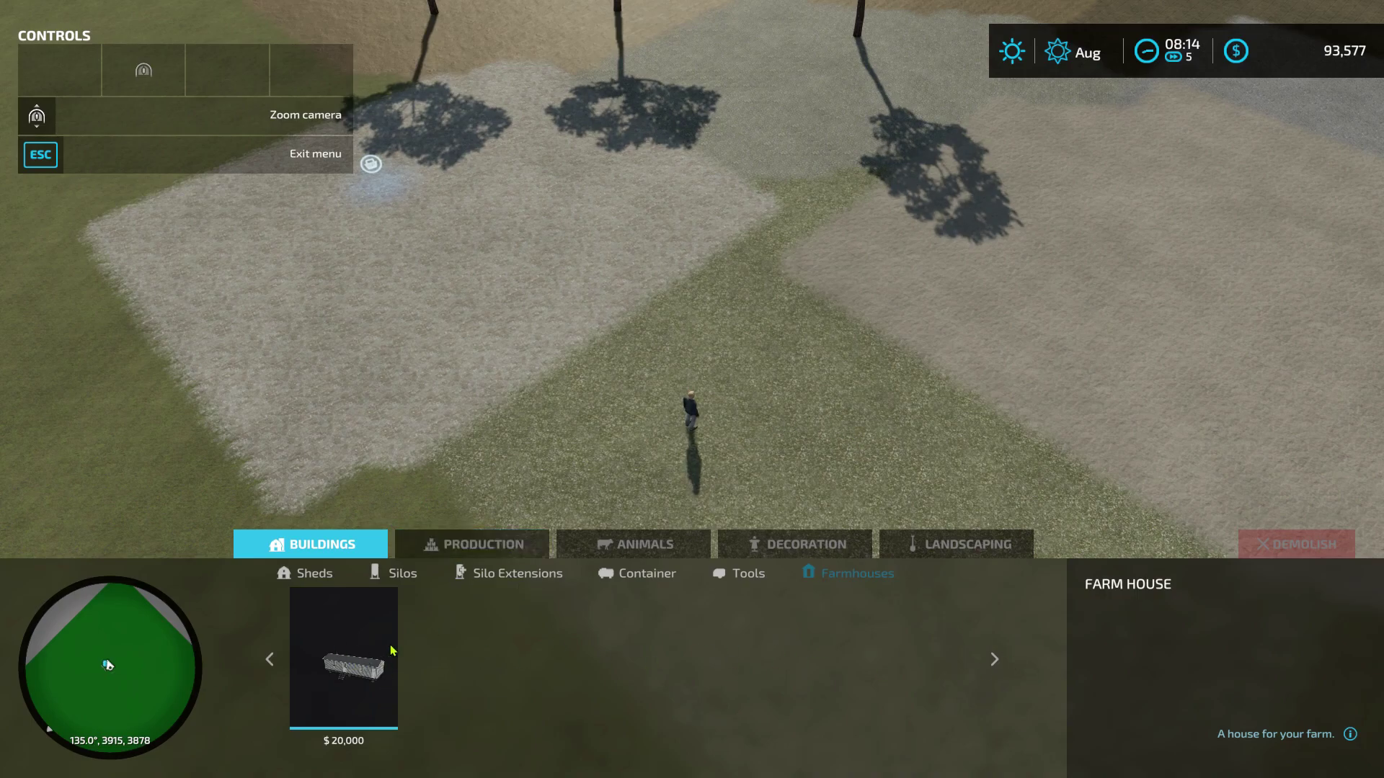
key(Escape)
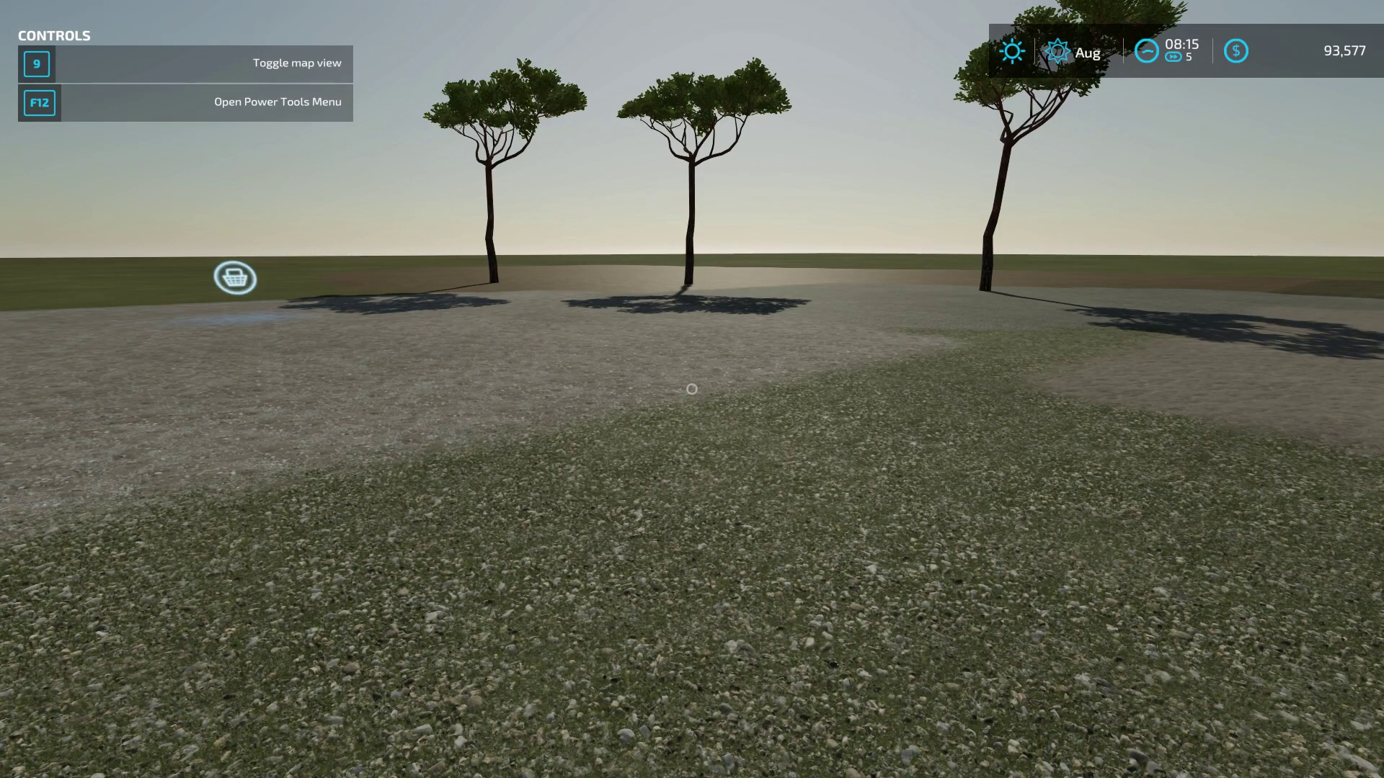
Open the game menu and quit the running career game, confirming the exit.
key(Escape)
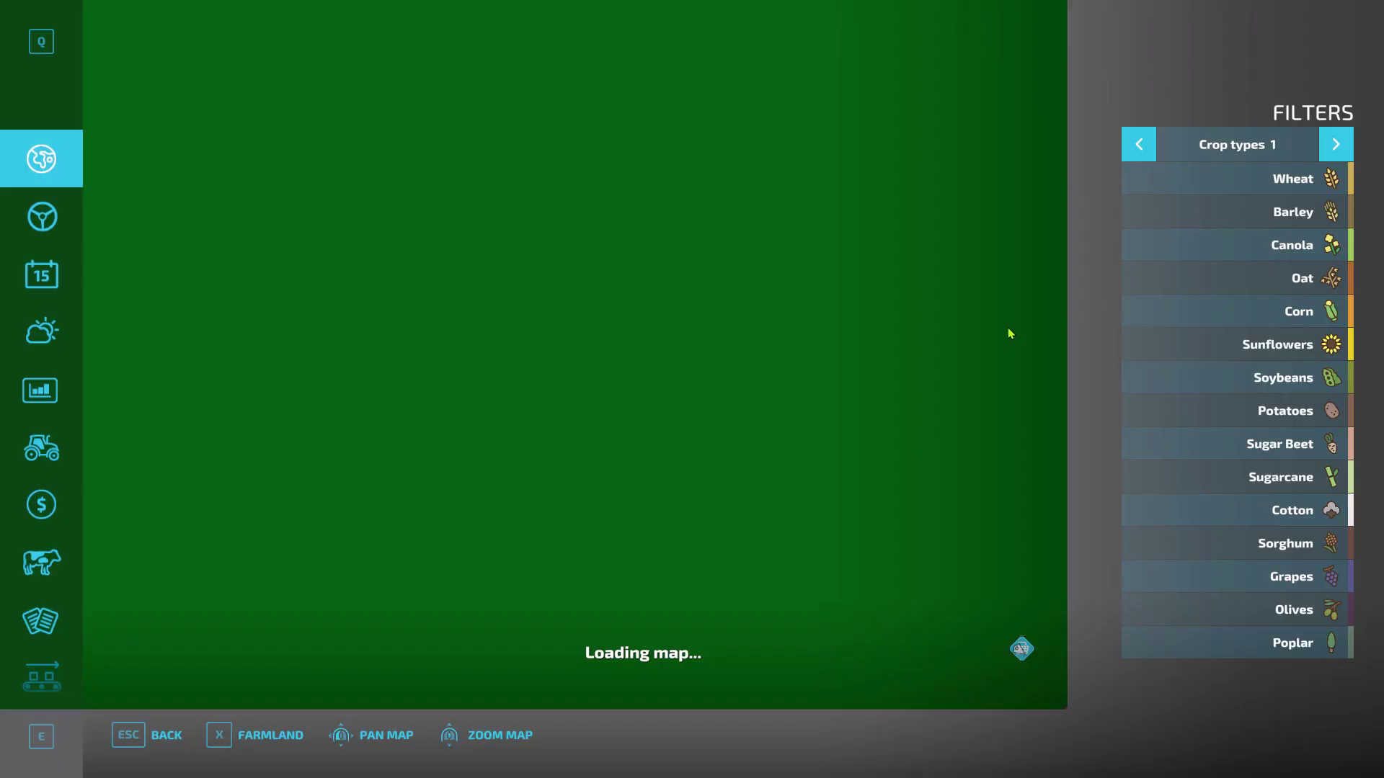
key(Escape)
key(Escape)
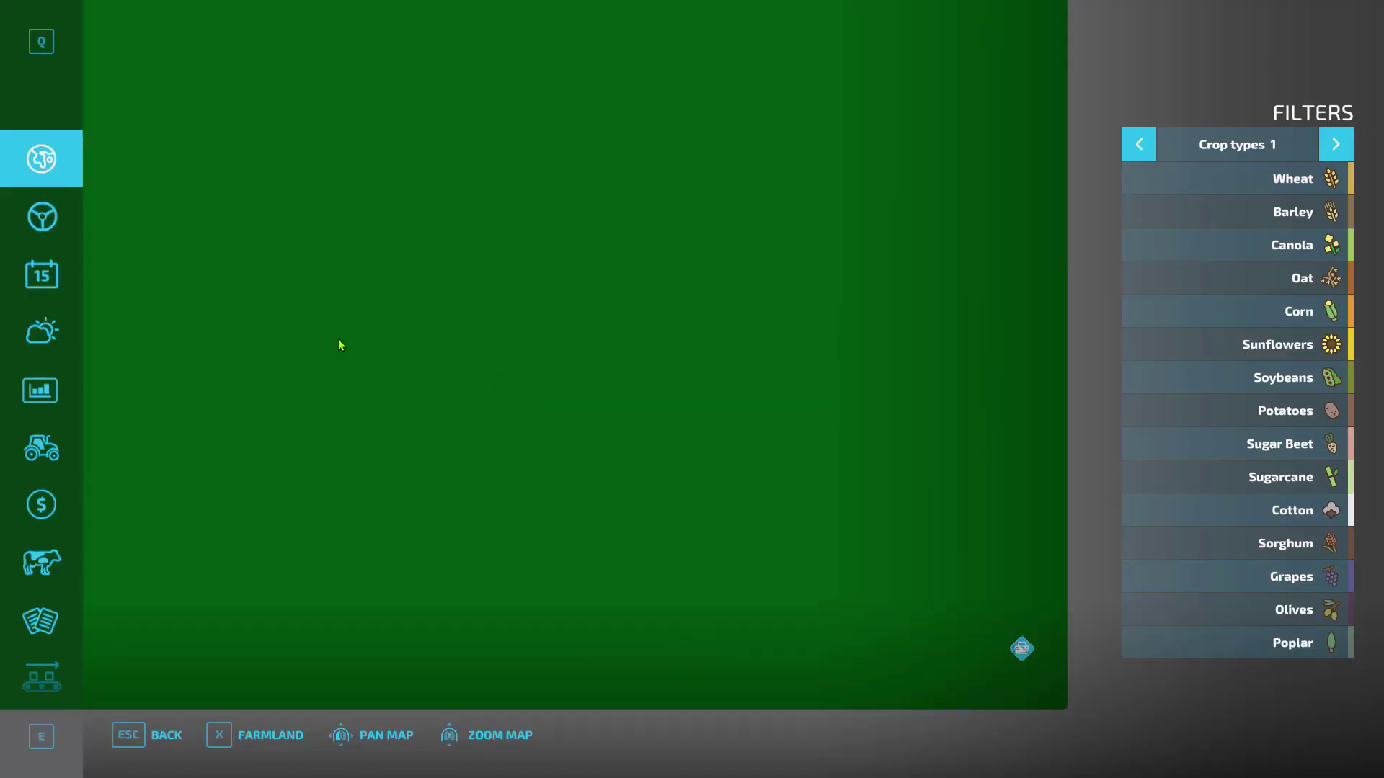
click(41, 618)
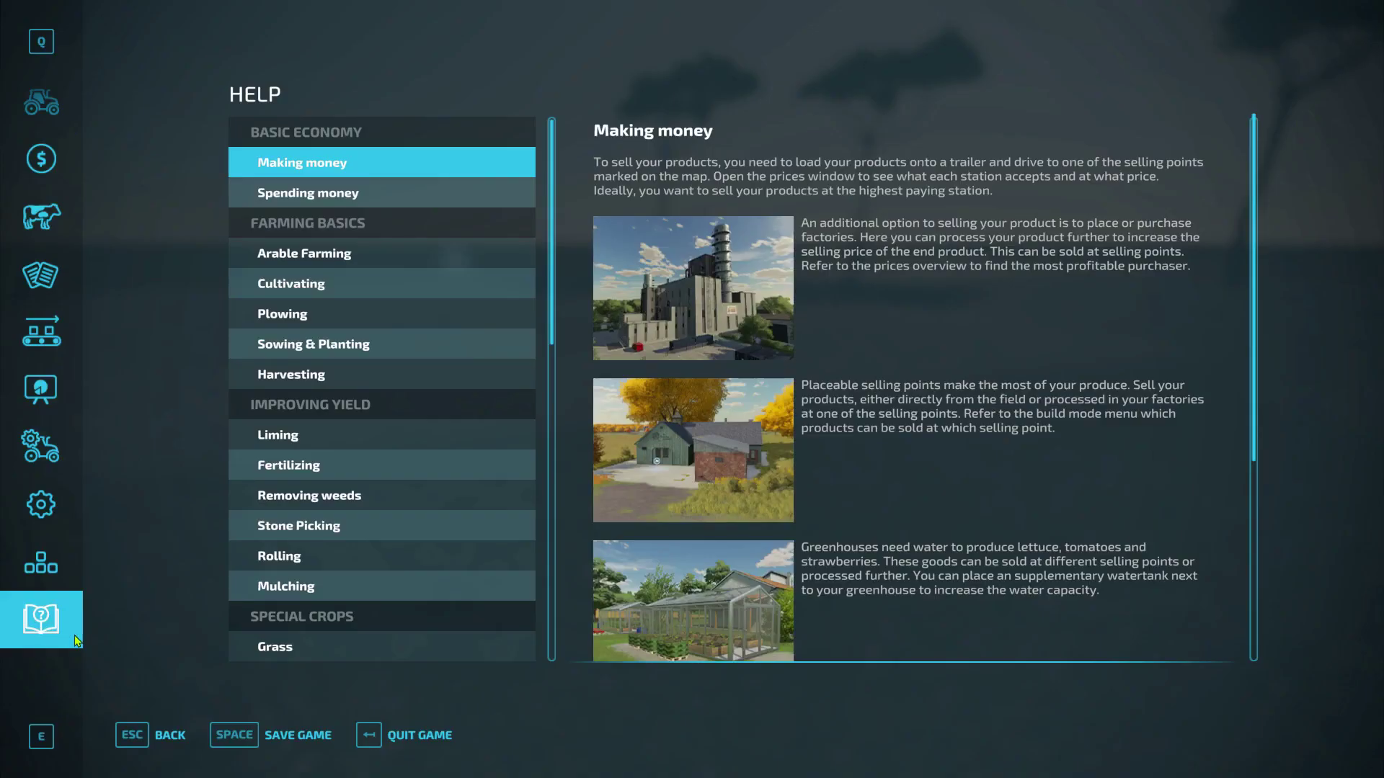
click(404, 735)
click(475, 495)
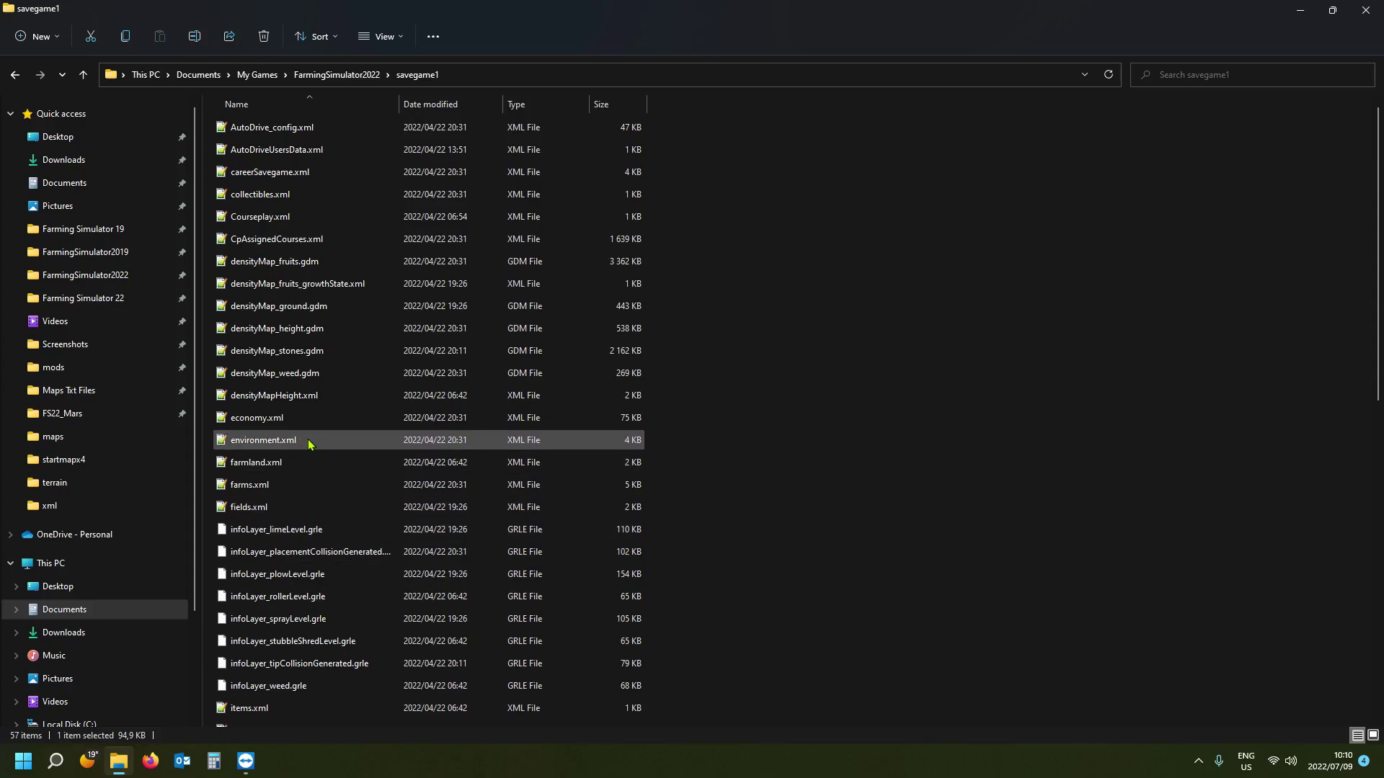
In File Explorer, go to the startmapx4 folder inside FarmingSimulator2022 mods and open its map.xml in Notepad++.
click(344, 75)
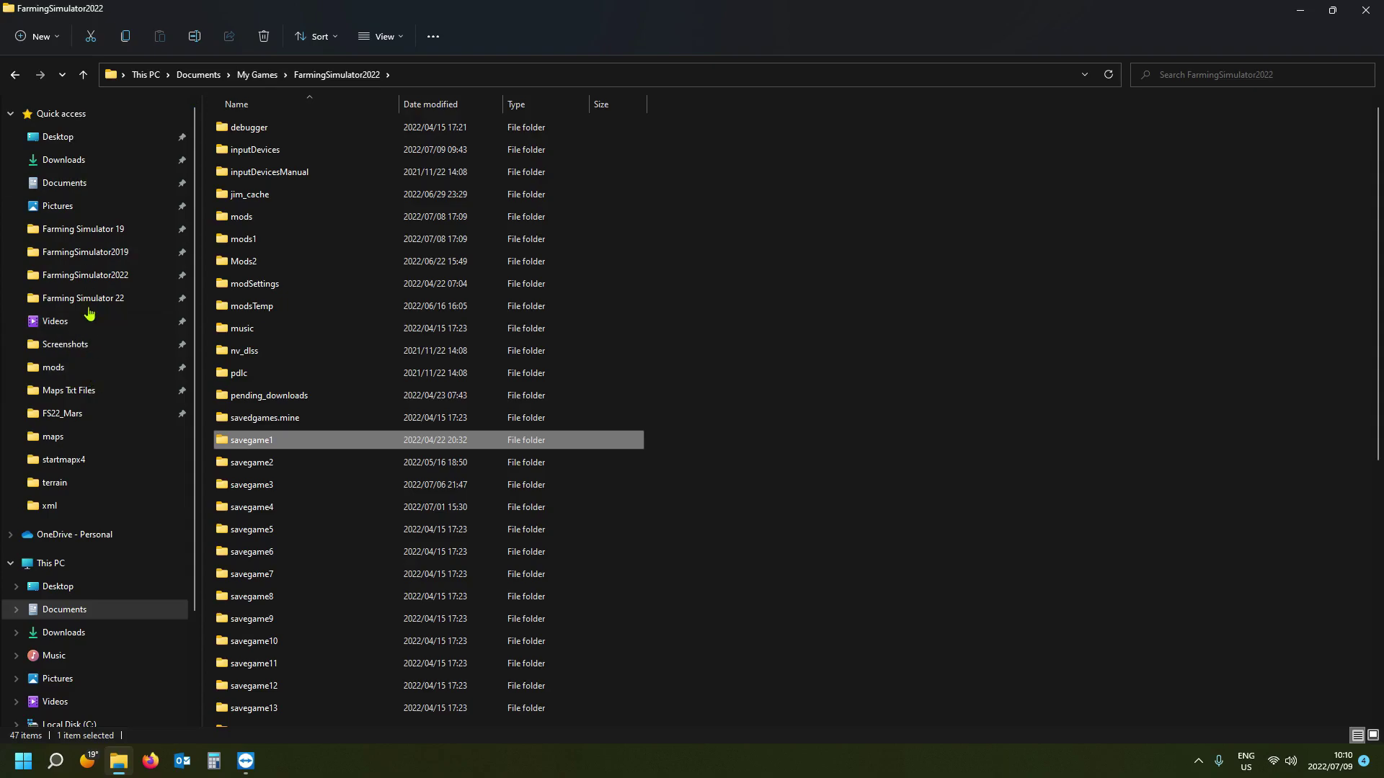
click(58, 368)
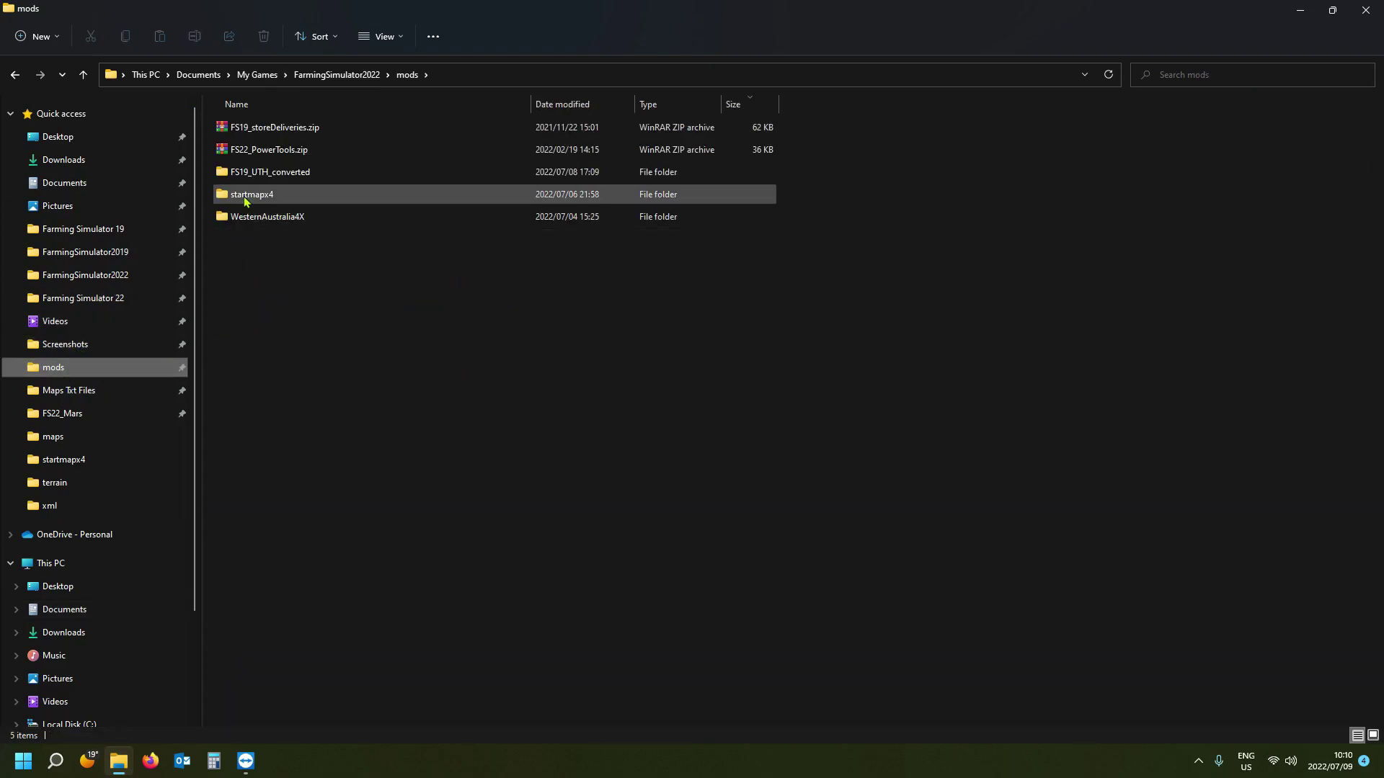
double_click(247, 193)
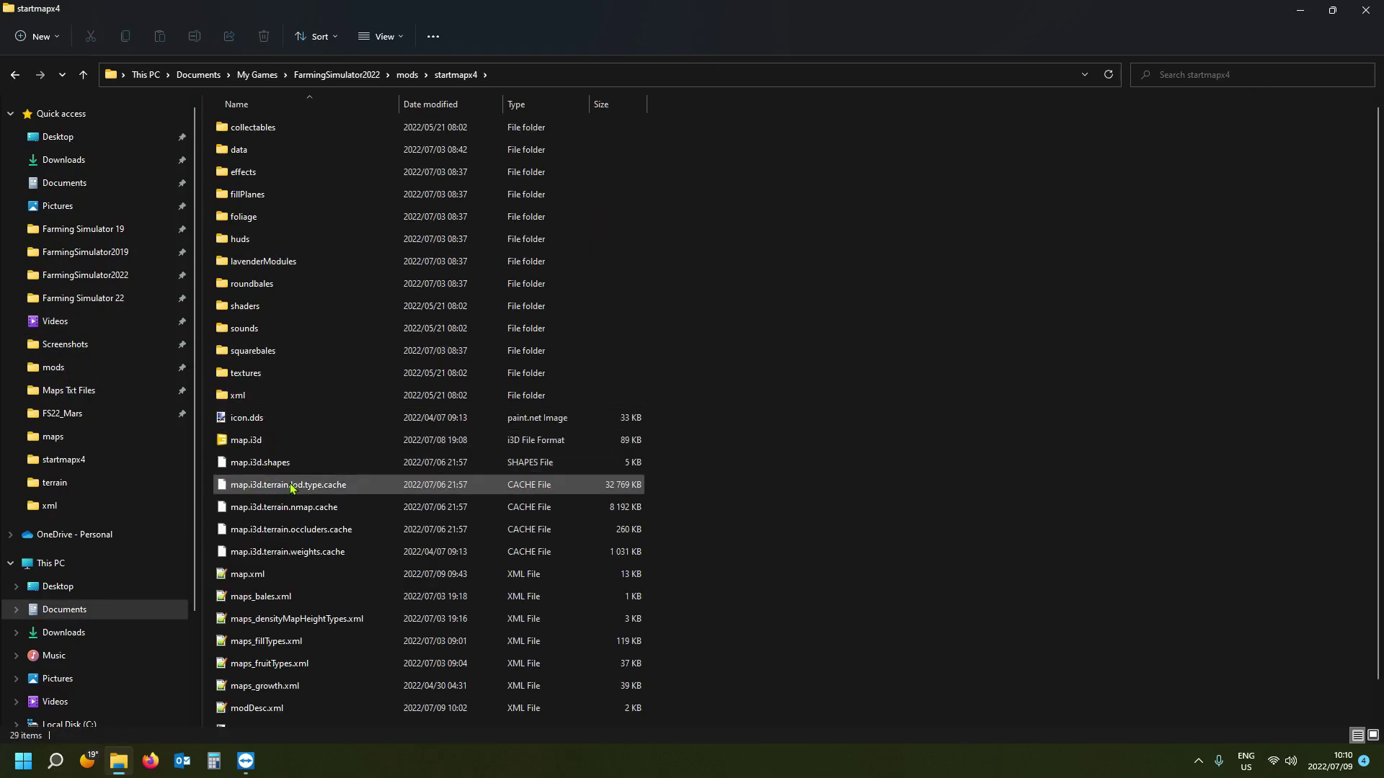
double_click(252, 575)
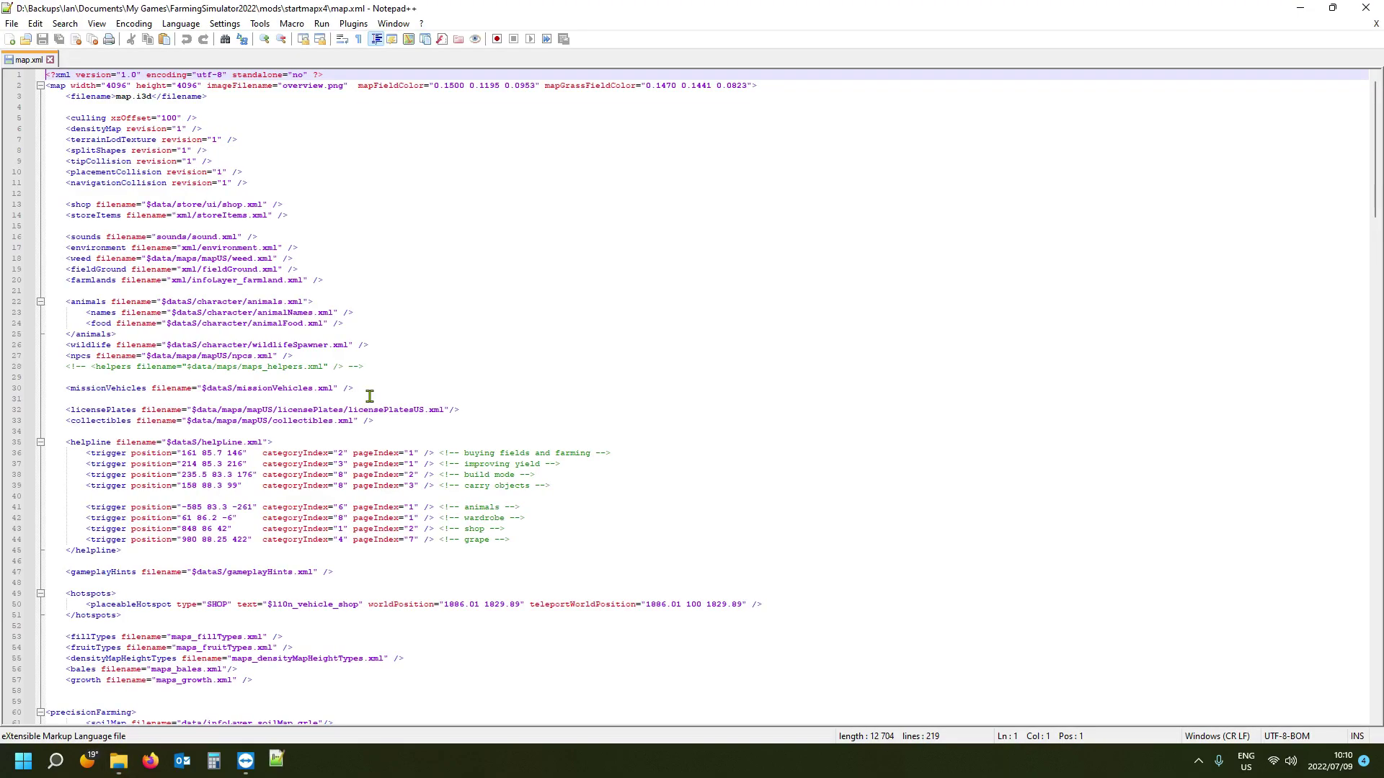
Duplicate the Red Concrete Bricks groundTypeMapping line in map.xml below the original, leaving one empty line between them.
scroll(315, 373, down, 20)
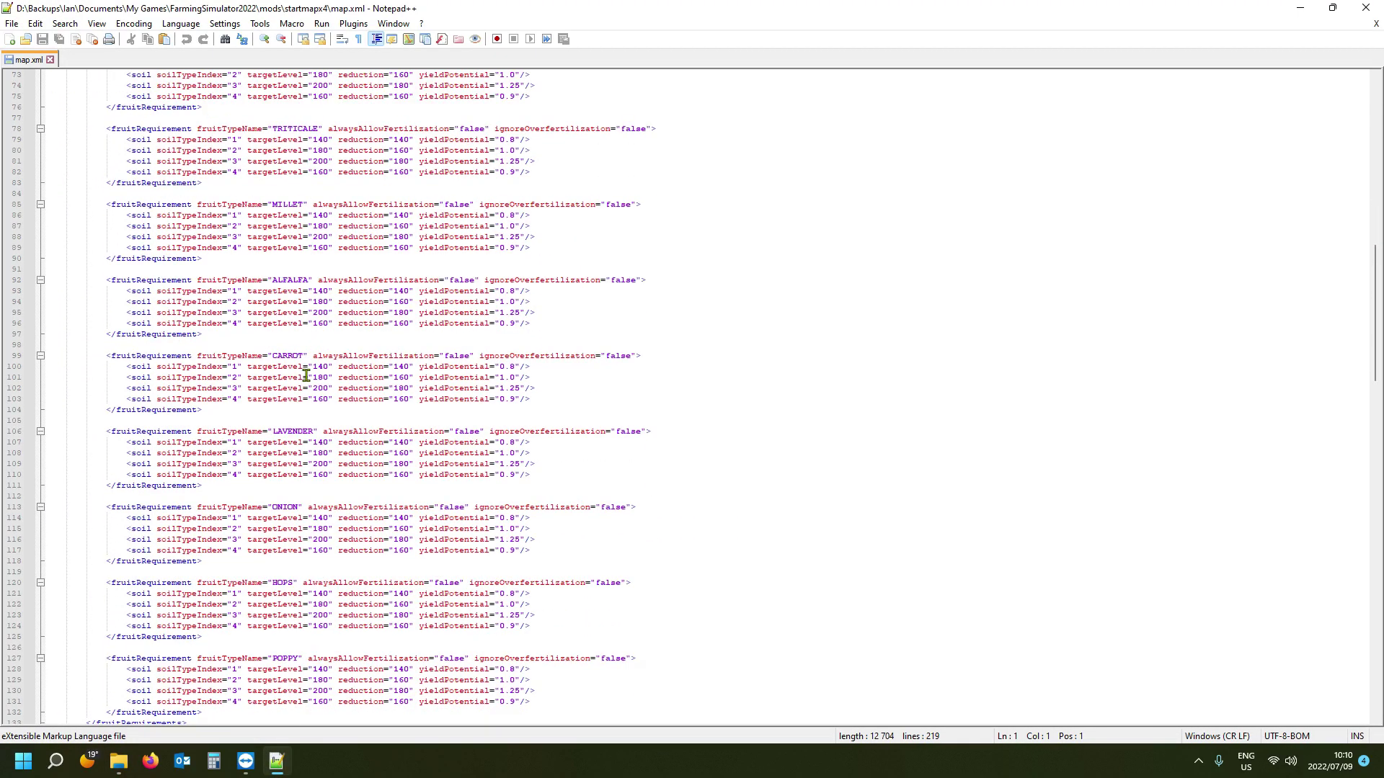
scroll(304, 380, down, 20)
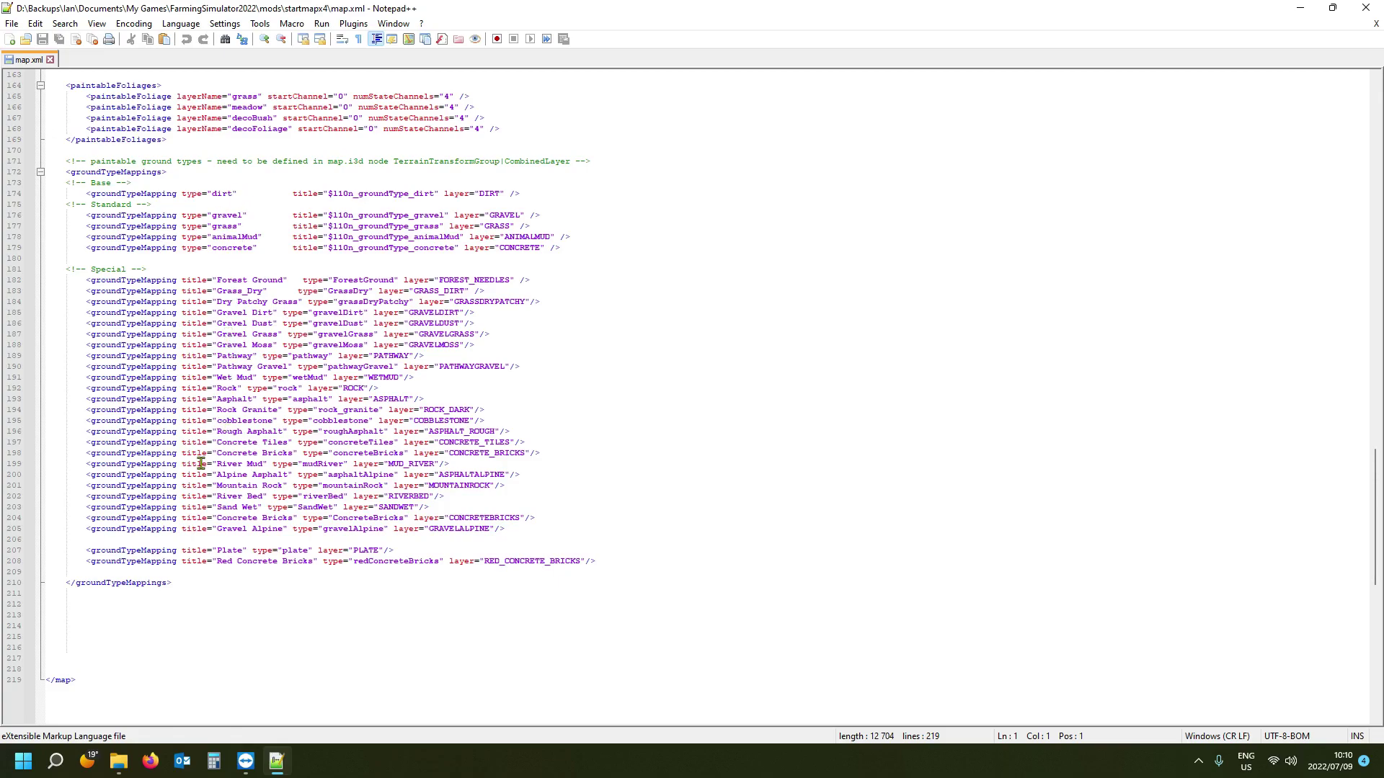
click(100, 562)
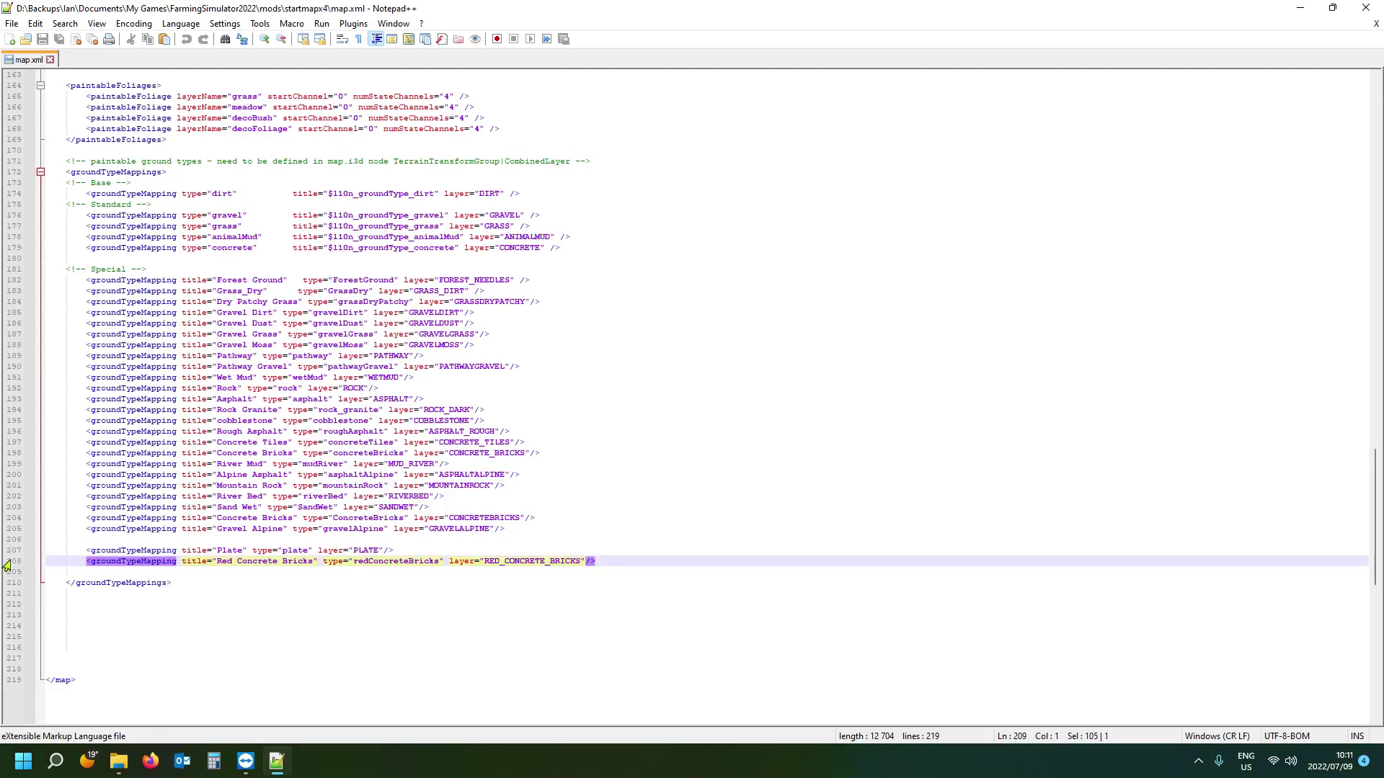
click(7, 561)
key(ctrl+c)
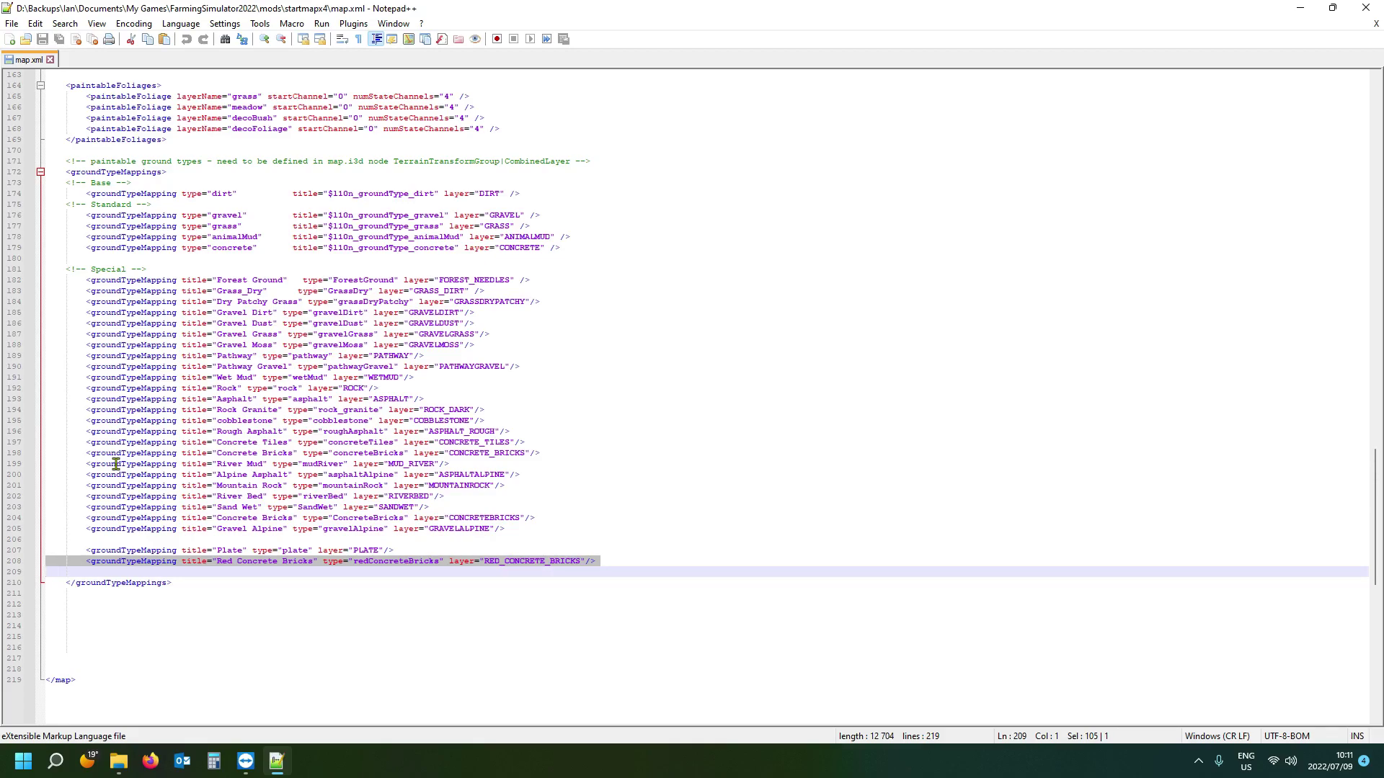
click(631, 563)
key(Return)
key(Return)
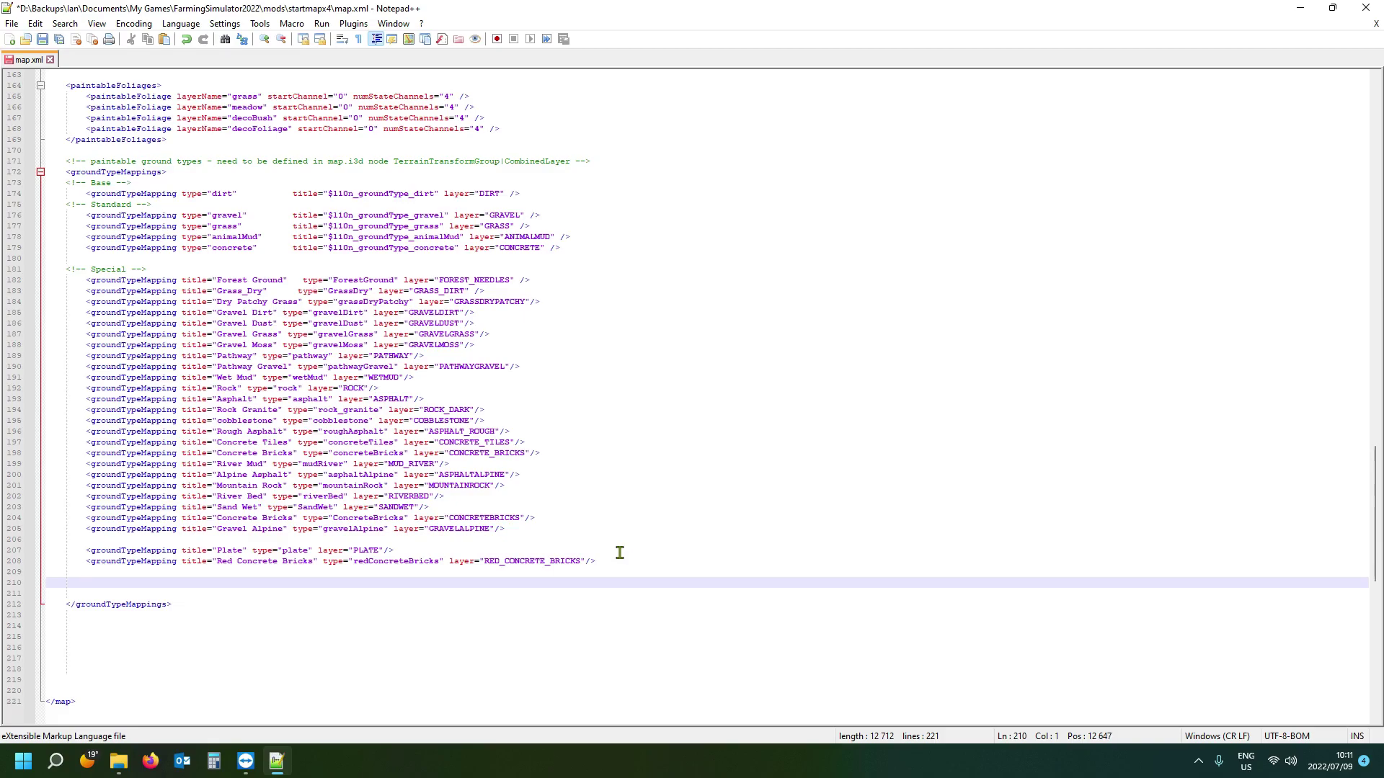
key(ctrl+v)
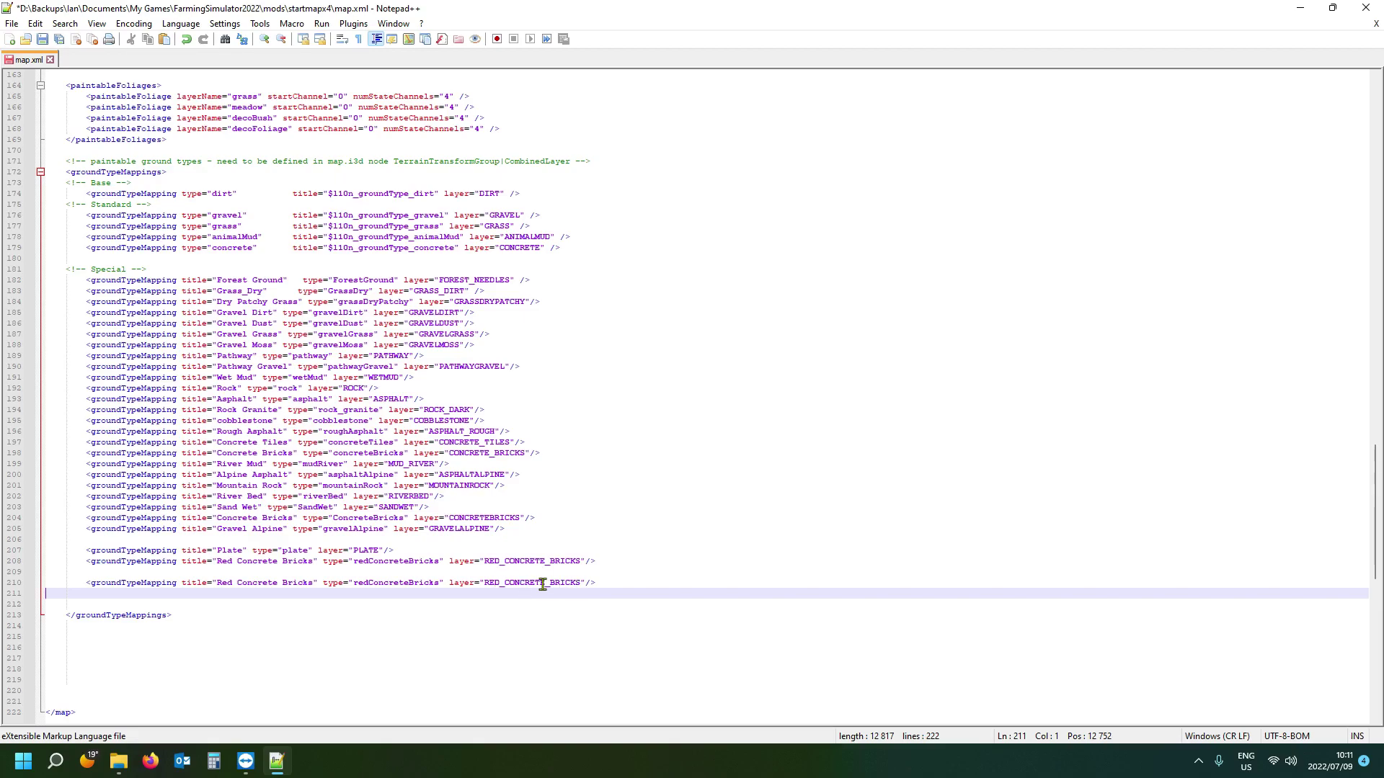
Switch to File Explorer and examine the ground textures in the Farming Simulator 22 installation's data/maps/mapFR/textures/terrain folder, including the riverMud files.
click(113, 772)
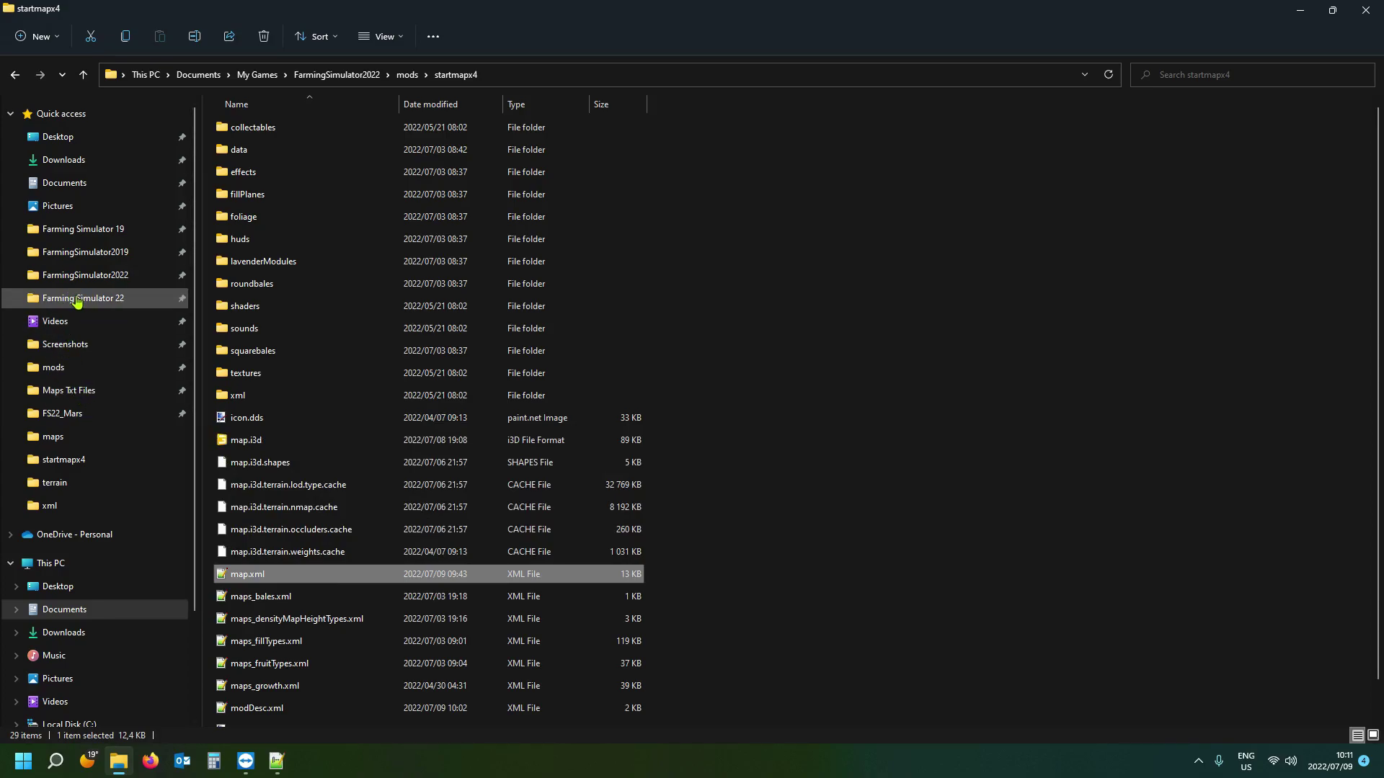
click(77, 301)
double_click(317, 128)
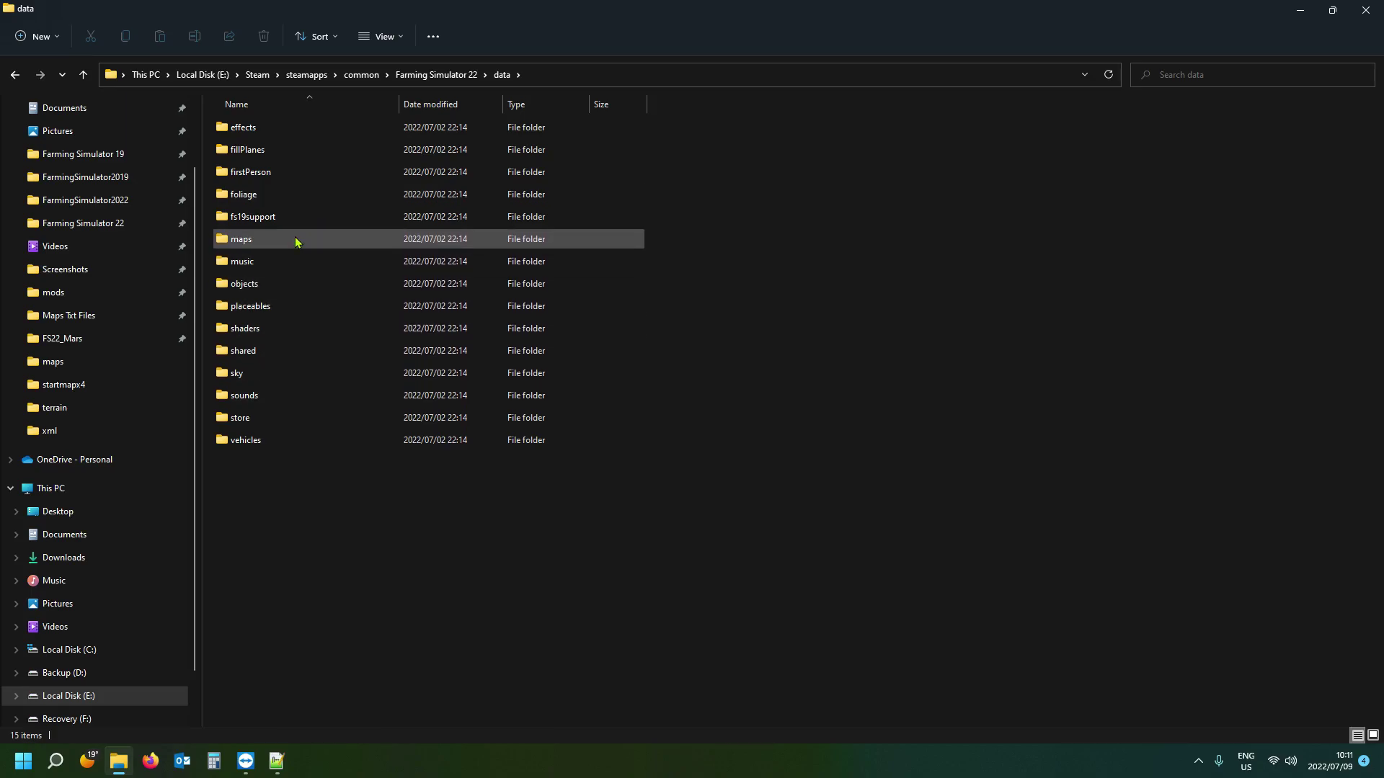
double_click(279, 246)
double_click(284, 151)
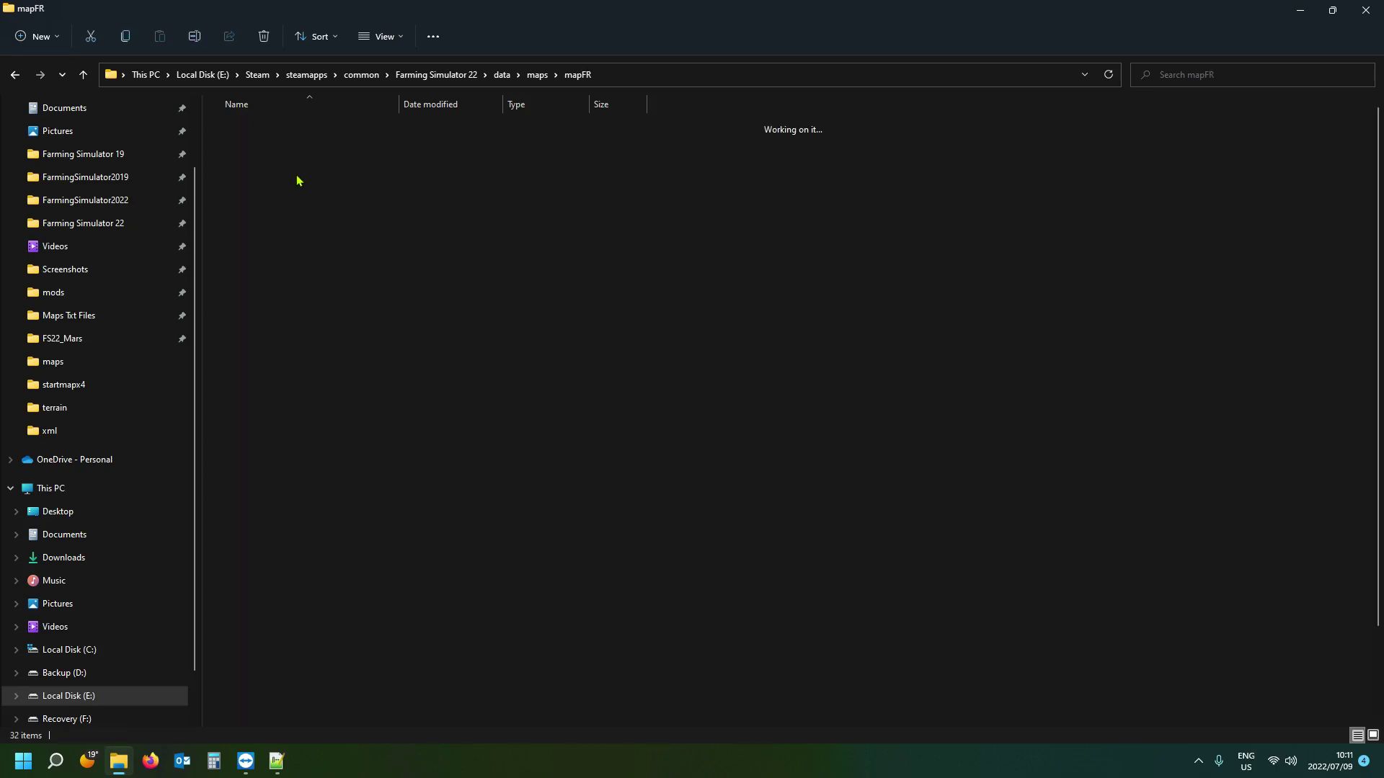
double_click(274, 196)
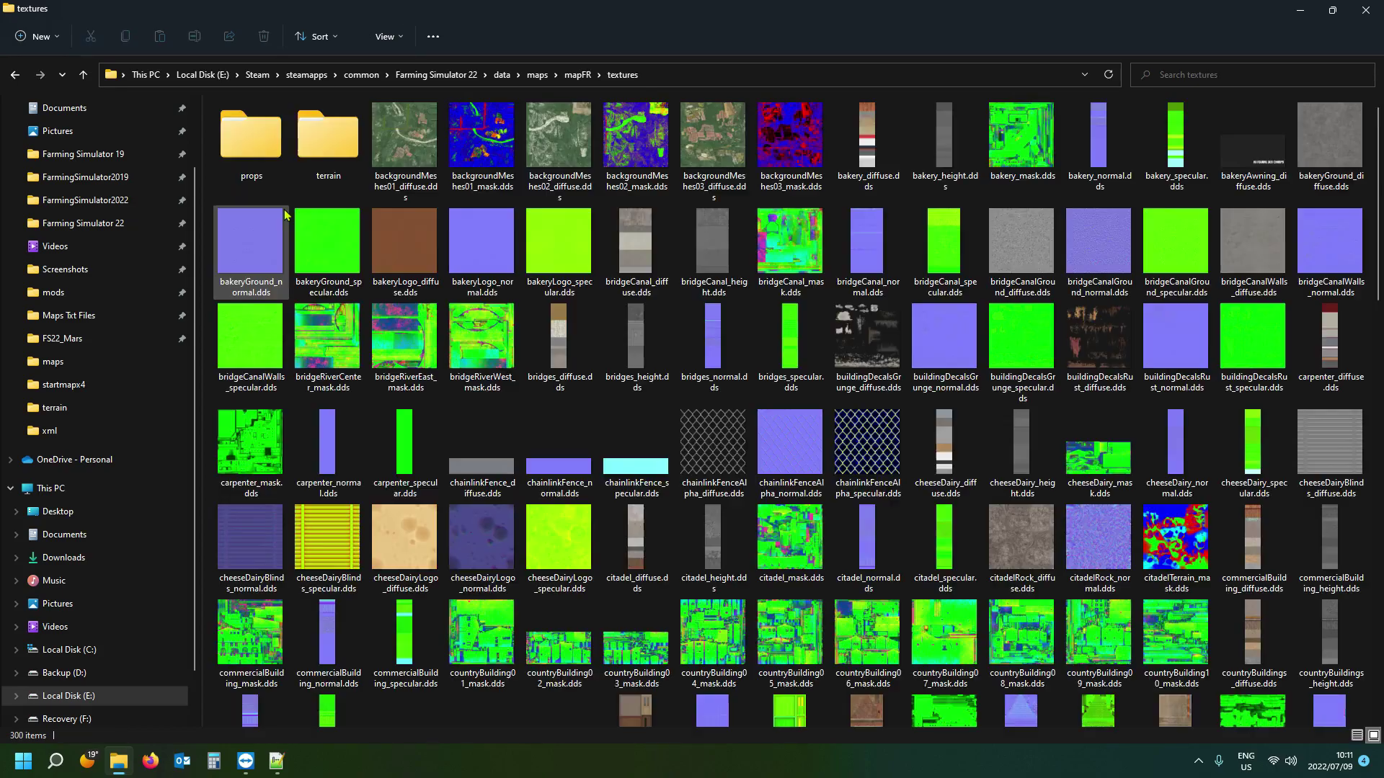
double_click(317, 153)
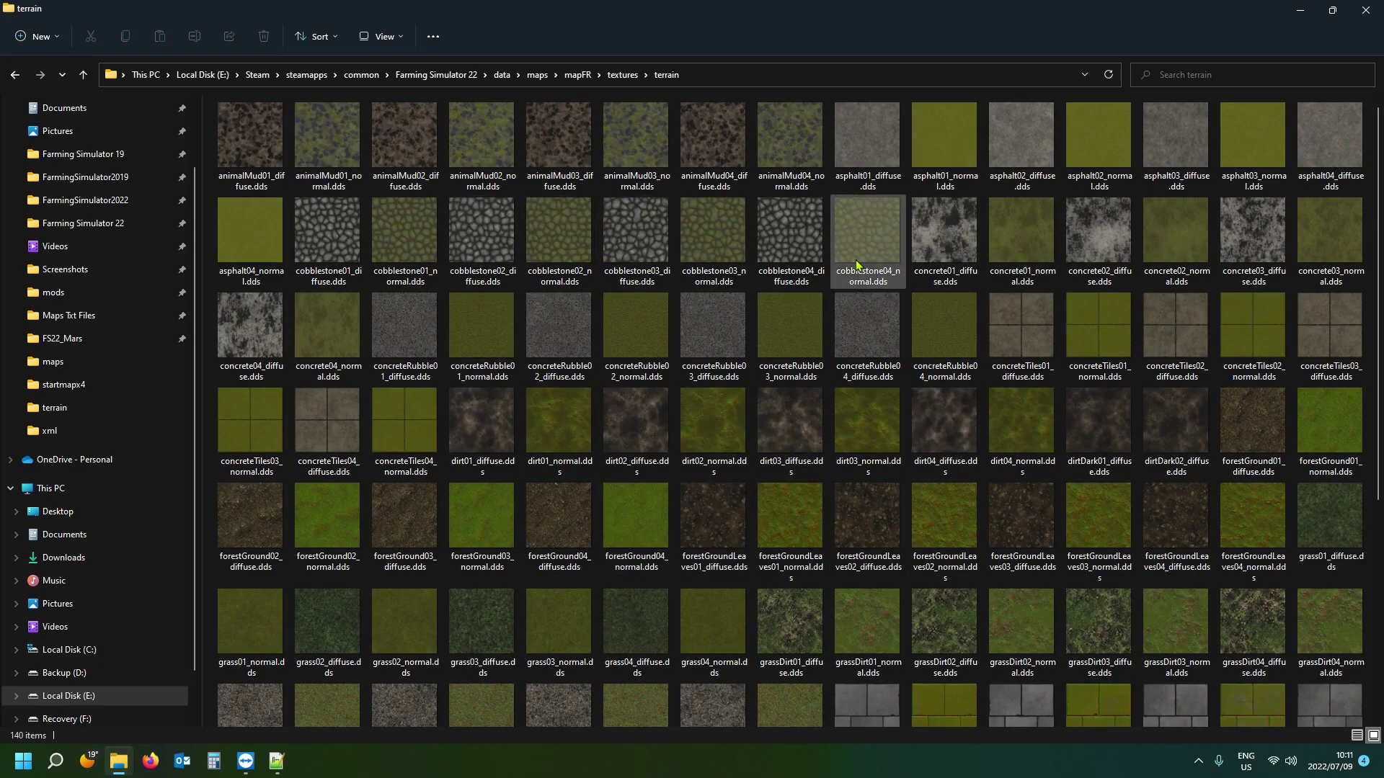
scroll(666, 431, down, 5)
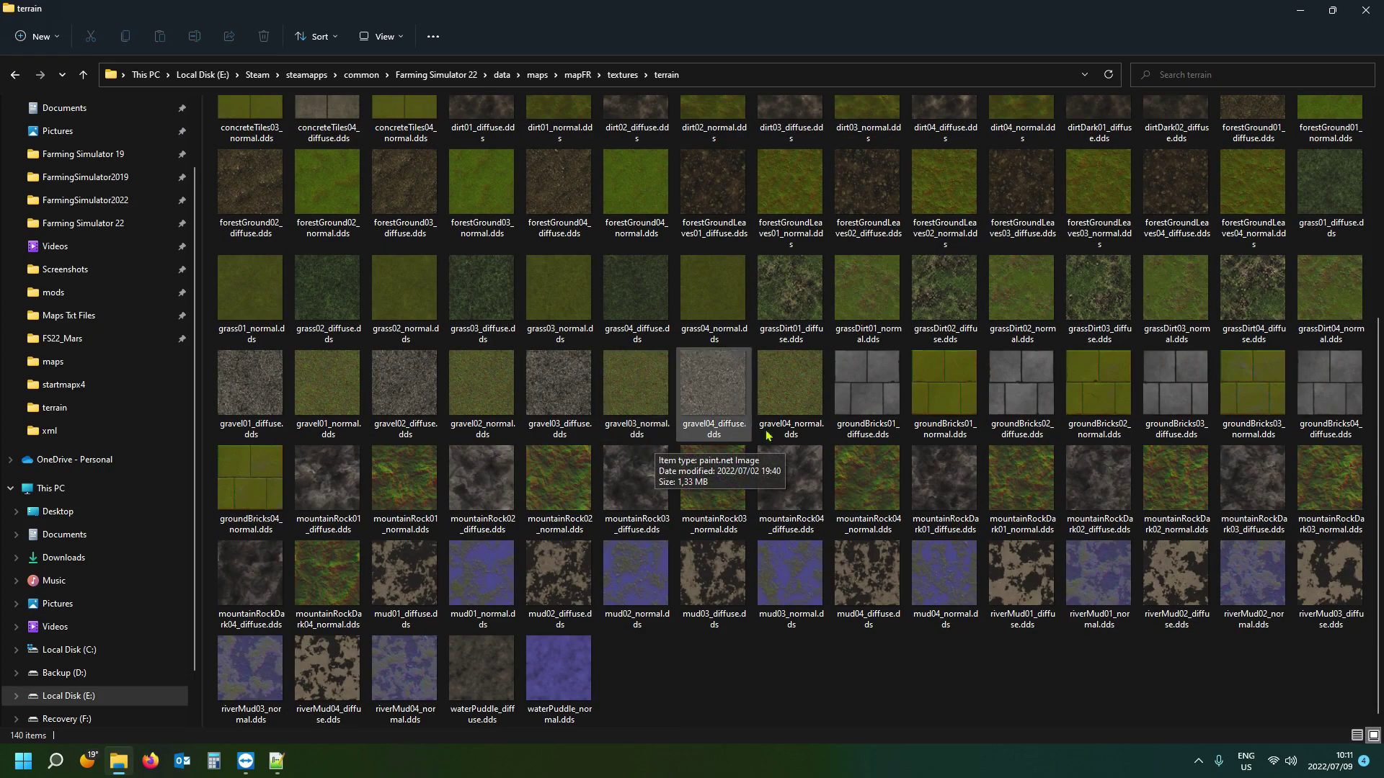
scroll(879, 438, up, 5)
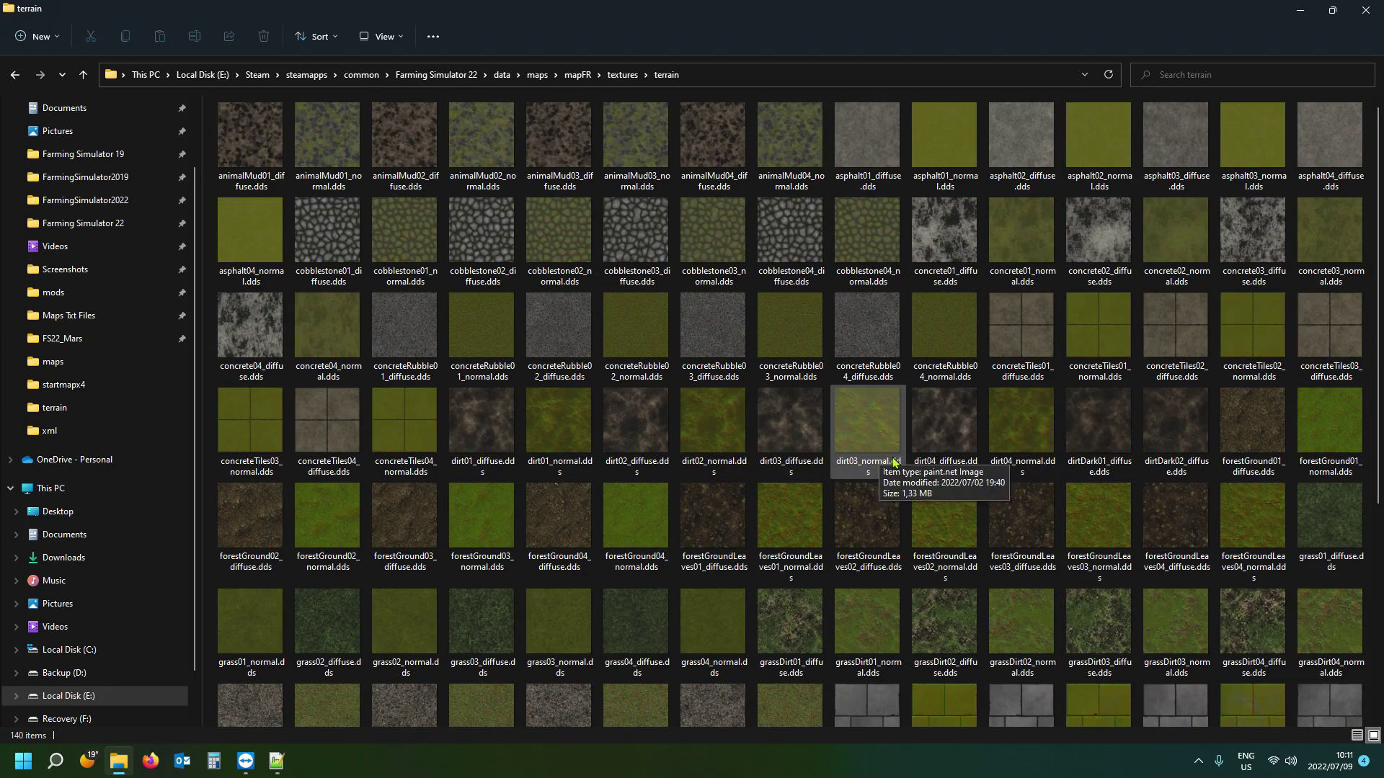
scroll(893, 462, down, 3)
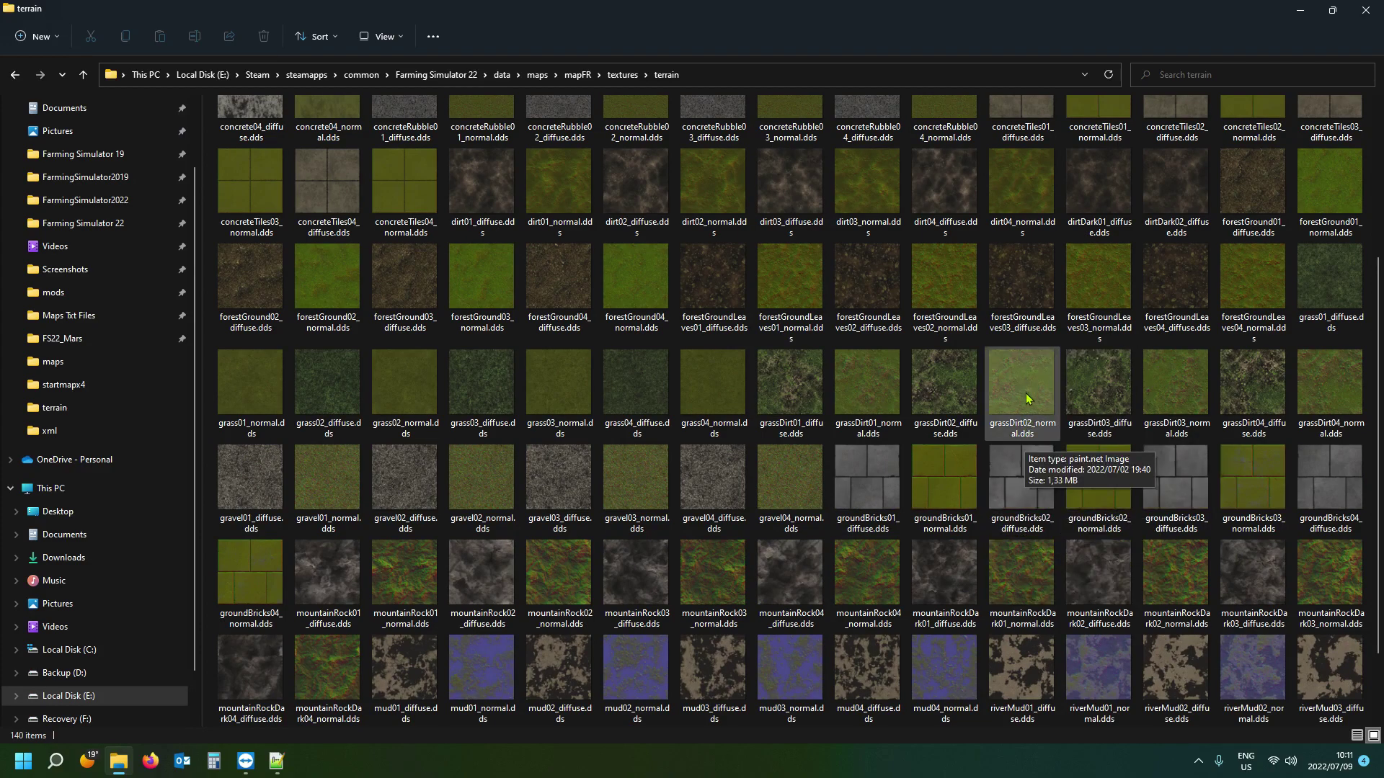
scroll(1025, 393, down, 1)
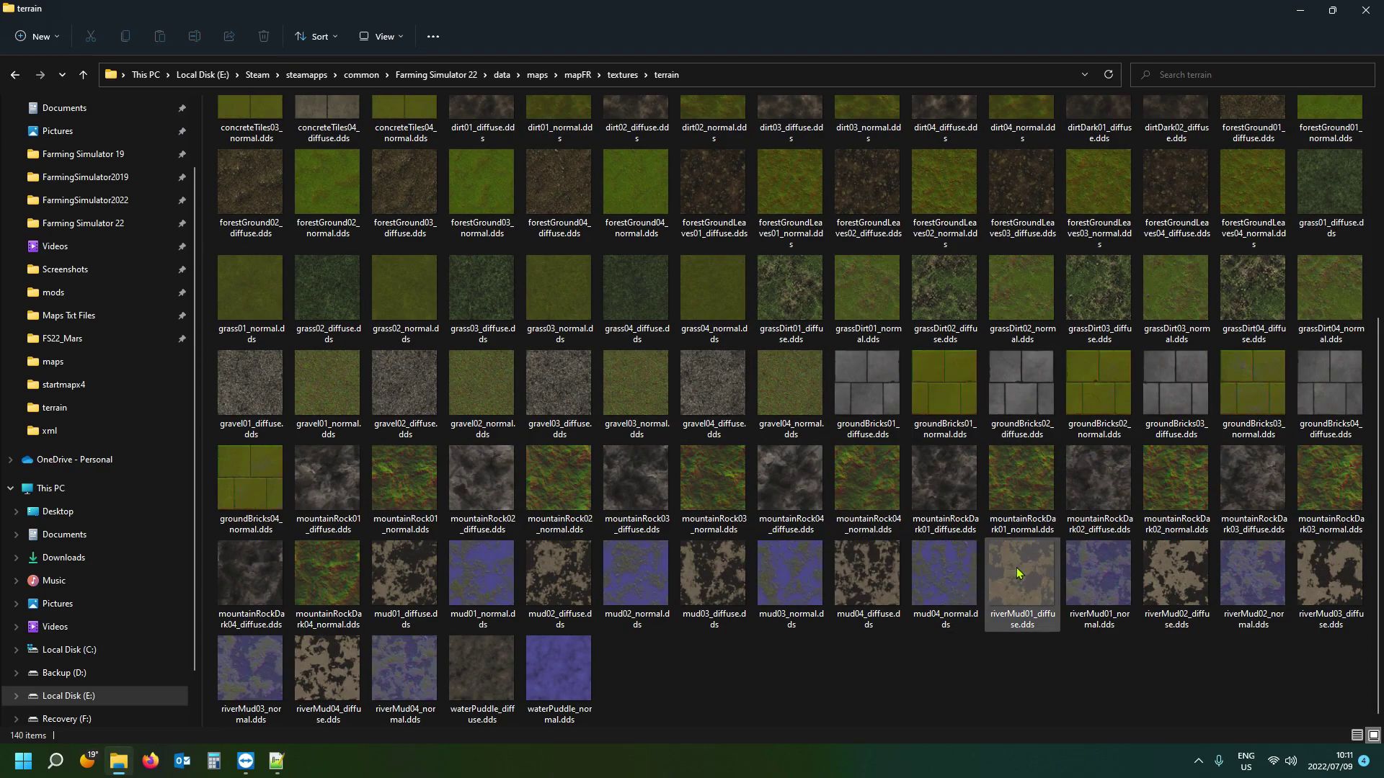
mouse_move(1020, 574)
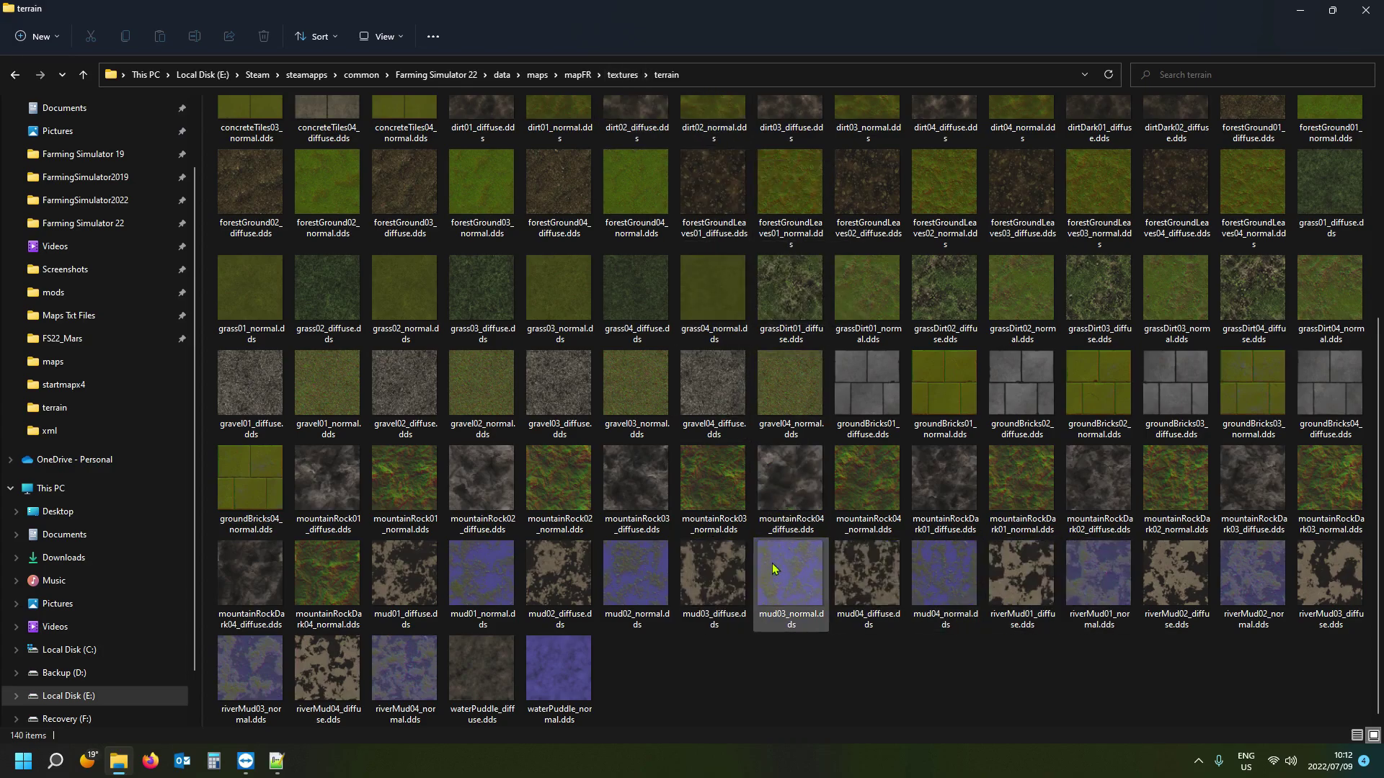
Return to map.xml in Notepad++ and change the duplicated mapping's title to "River Mud".
click(277, 762)
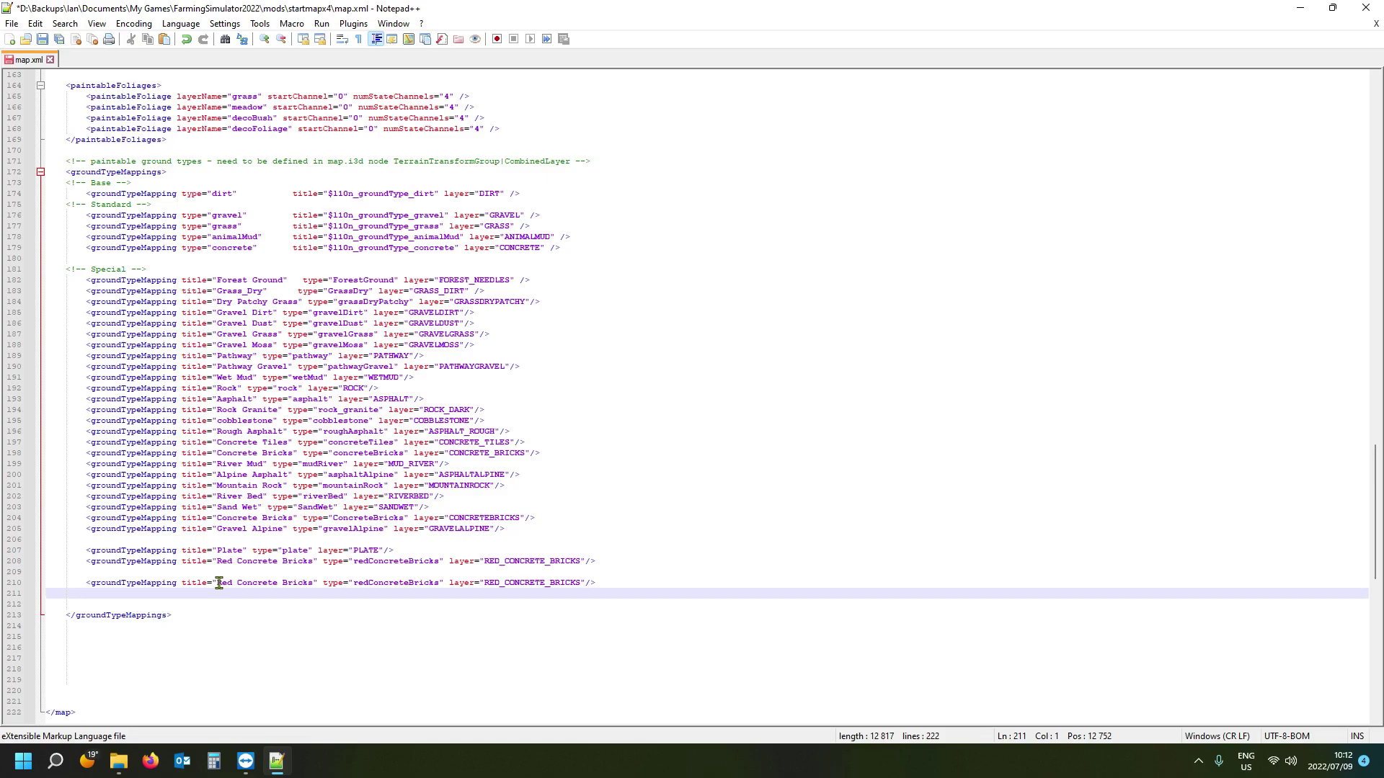
drag(219, 583, 314, 583)
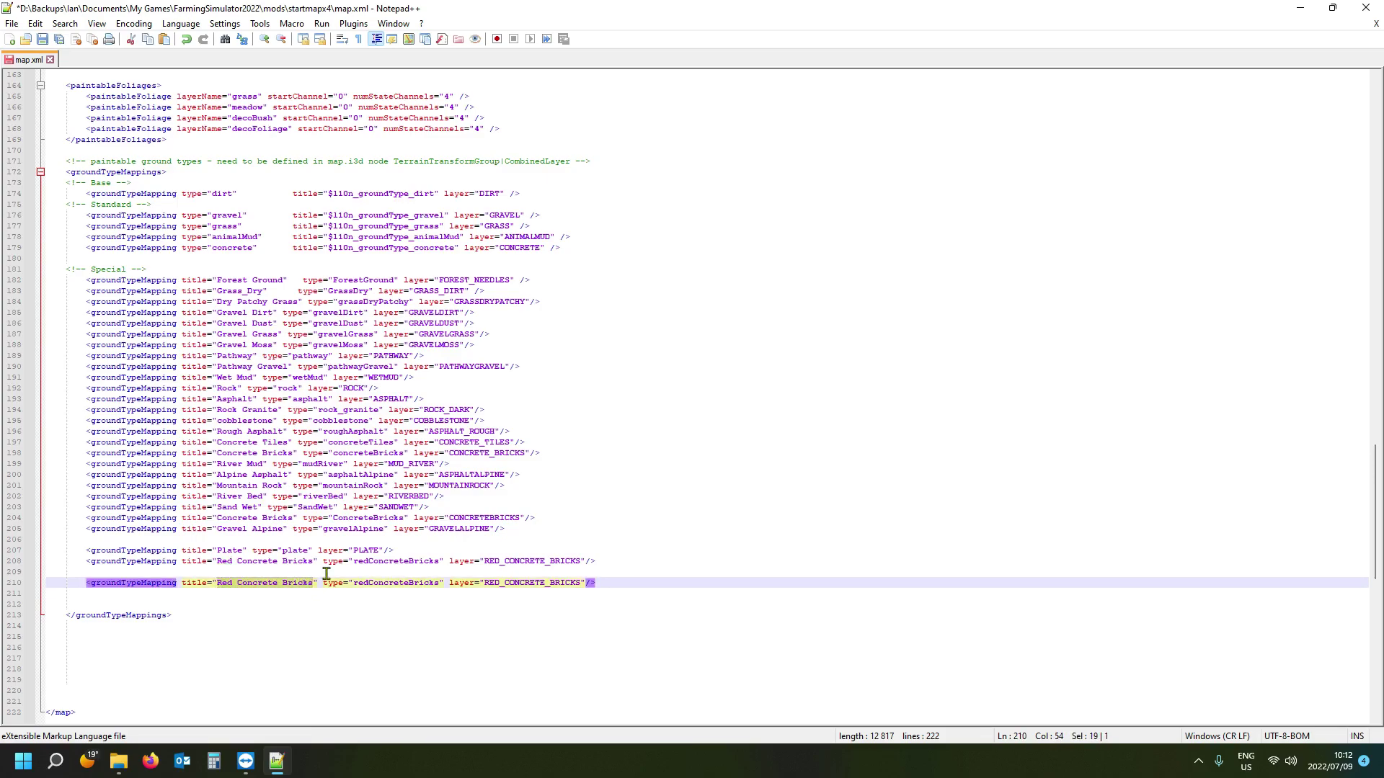
text(river Mud)
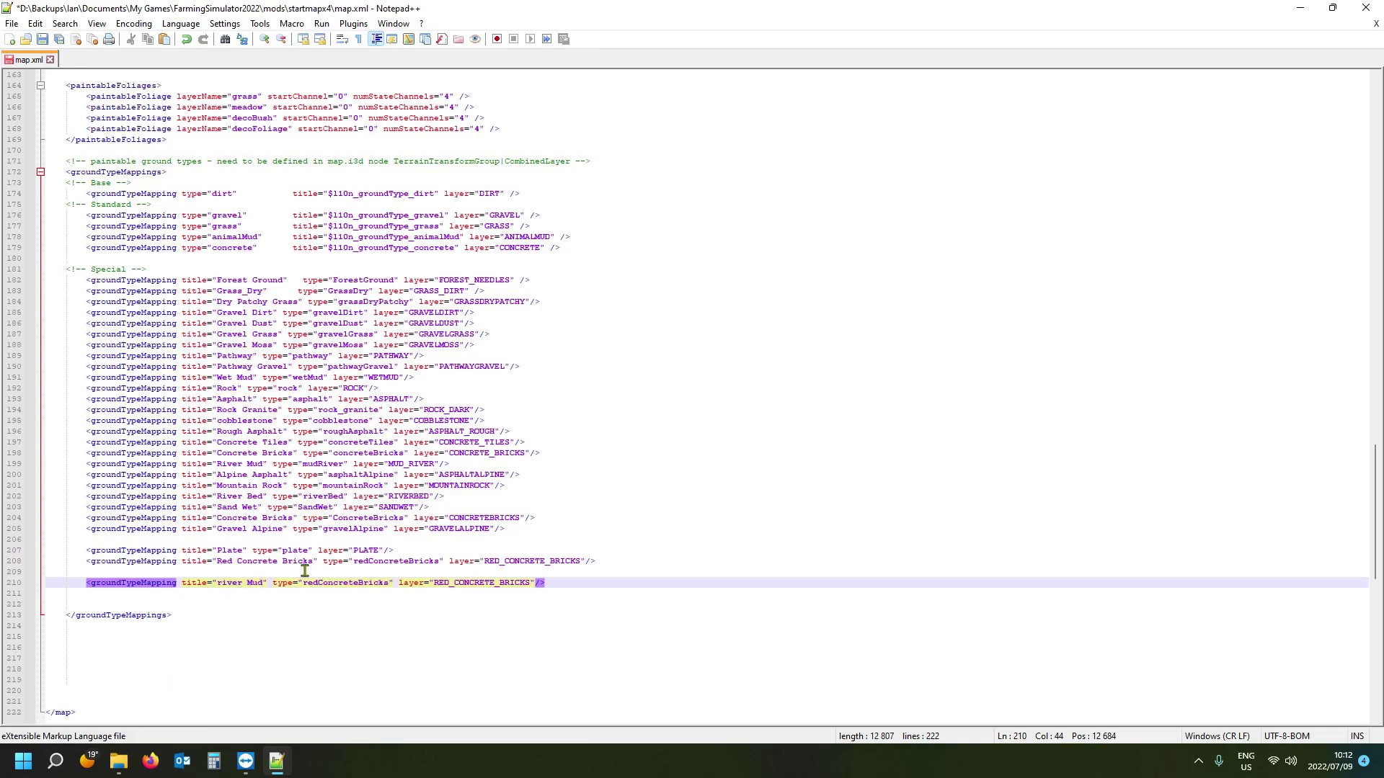
key(BackSpace)
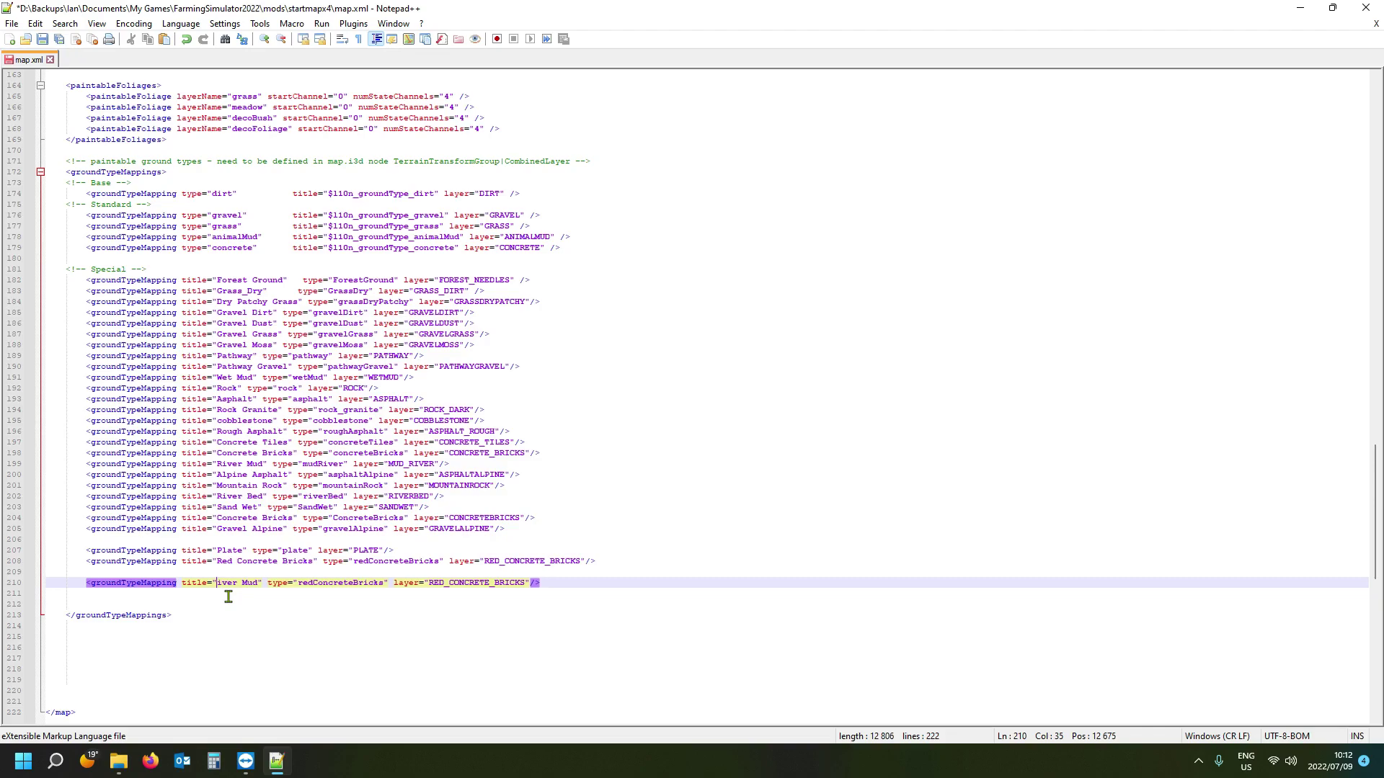
text(R)
Change the type of the duplicated River Mud mapping to "riverMud".
drag(350, 585, 390, 583)
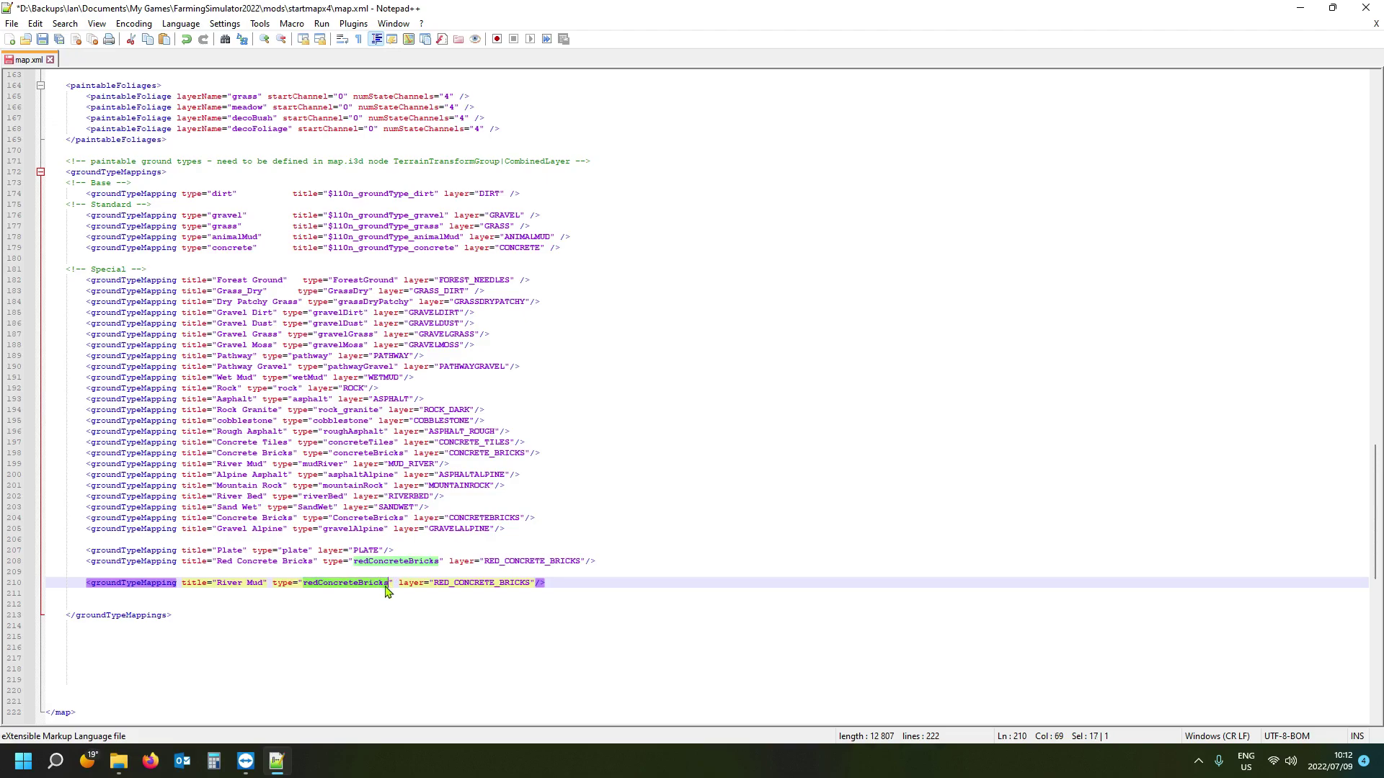
text(river)
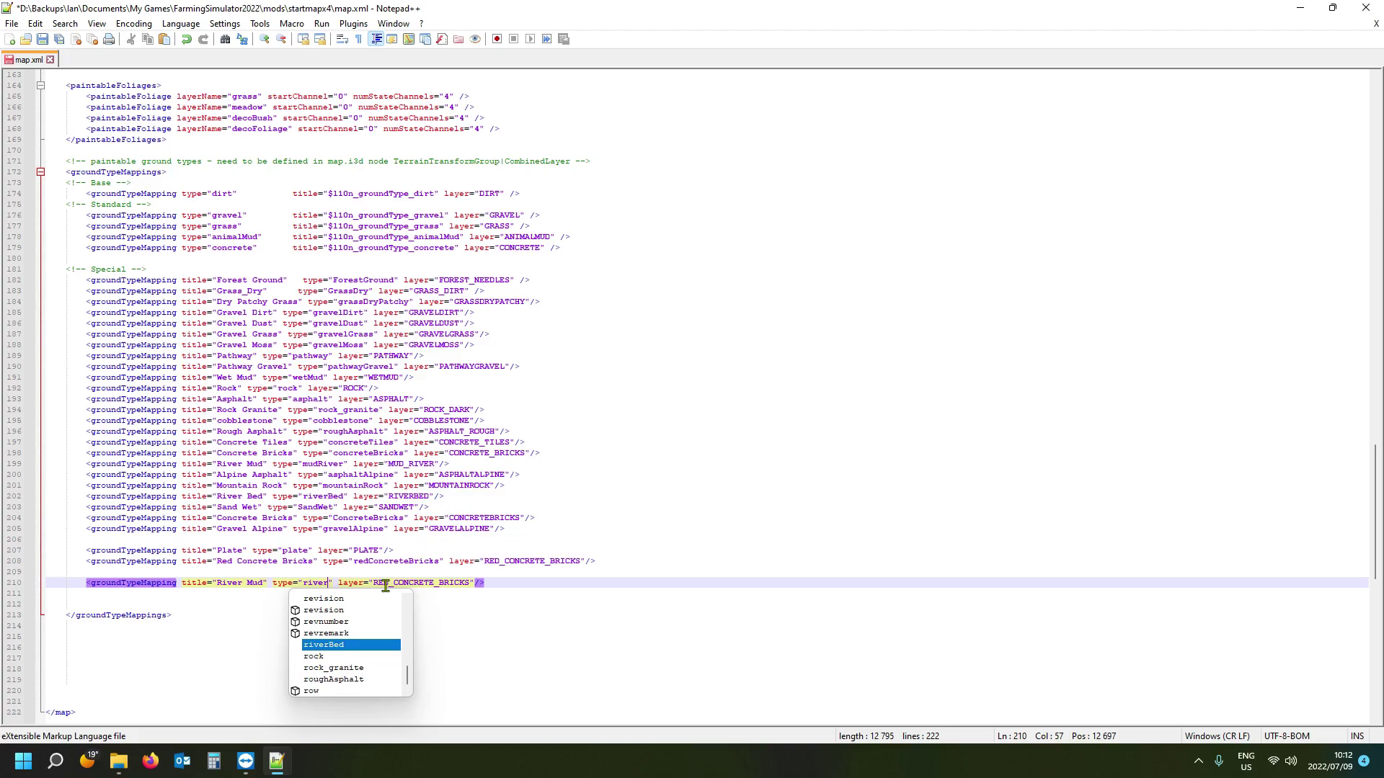
text(Mud)
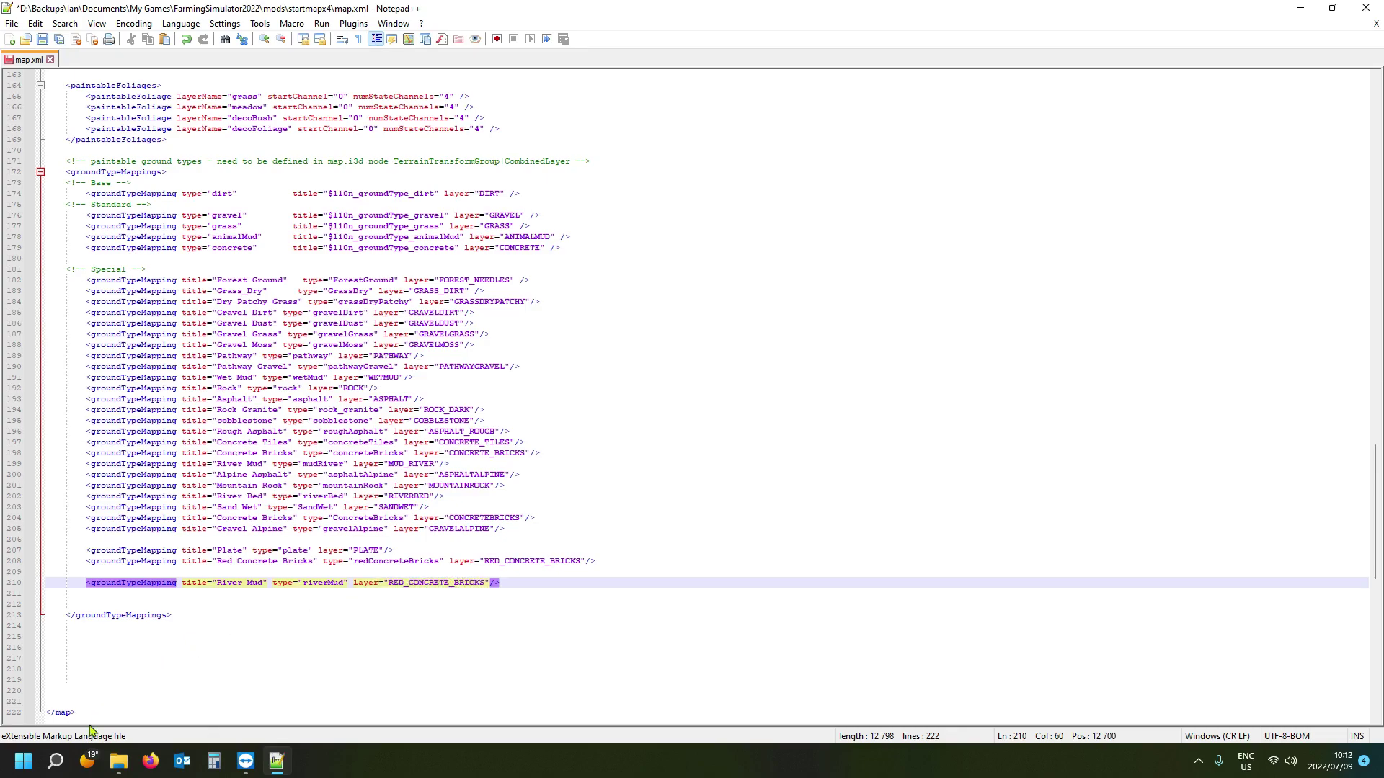
Switch to File Explorer, go up to the game's mapFR folder and open its map.i3d in Notepad++.
mouse_move(118, 761)
click(134, 699)
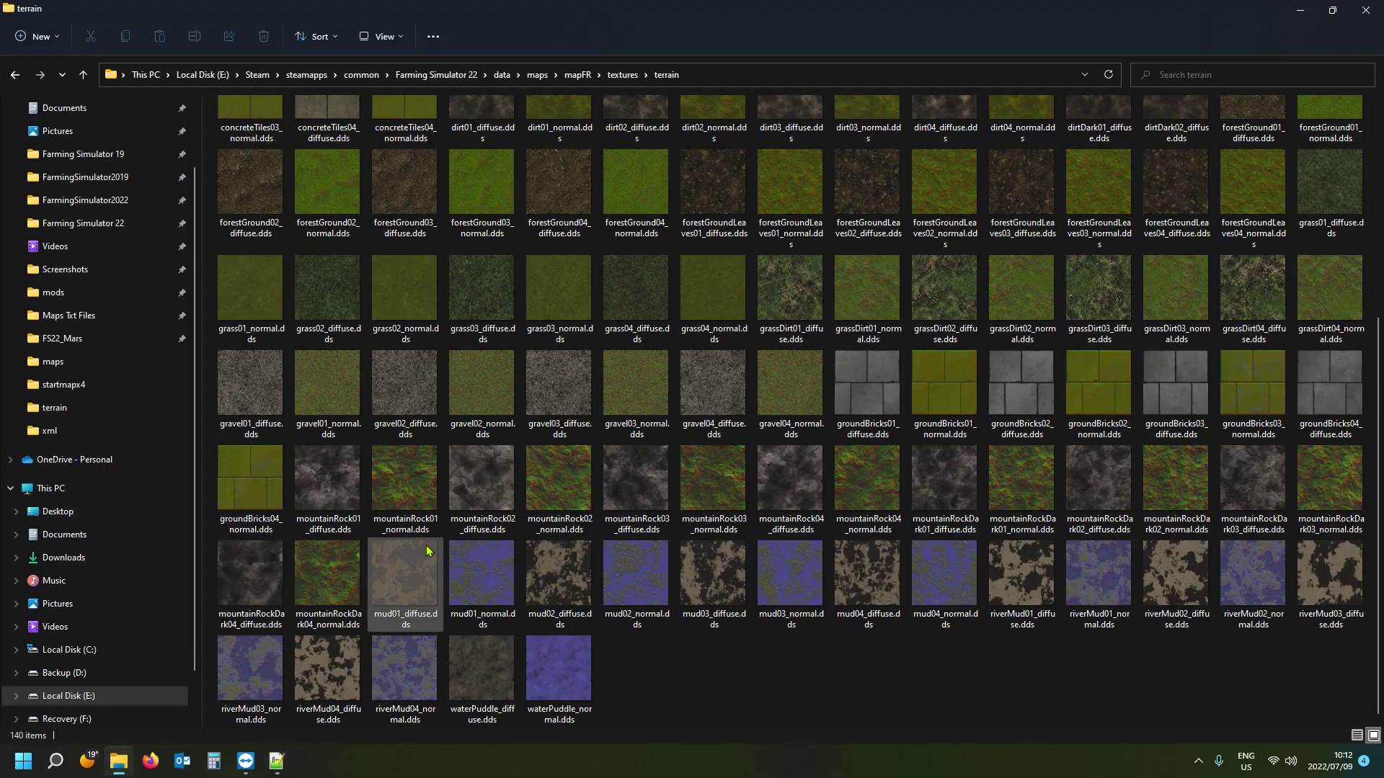
click(577, 75)
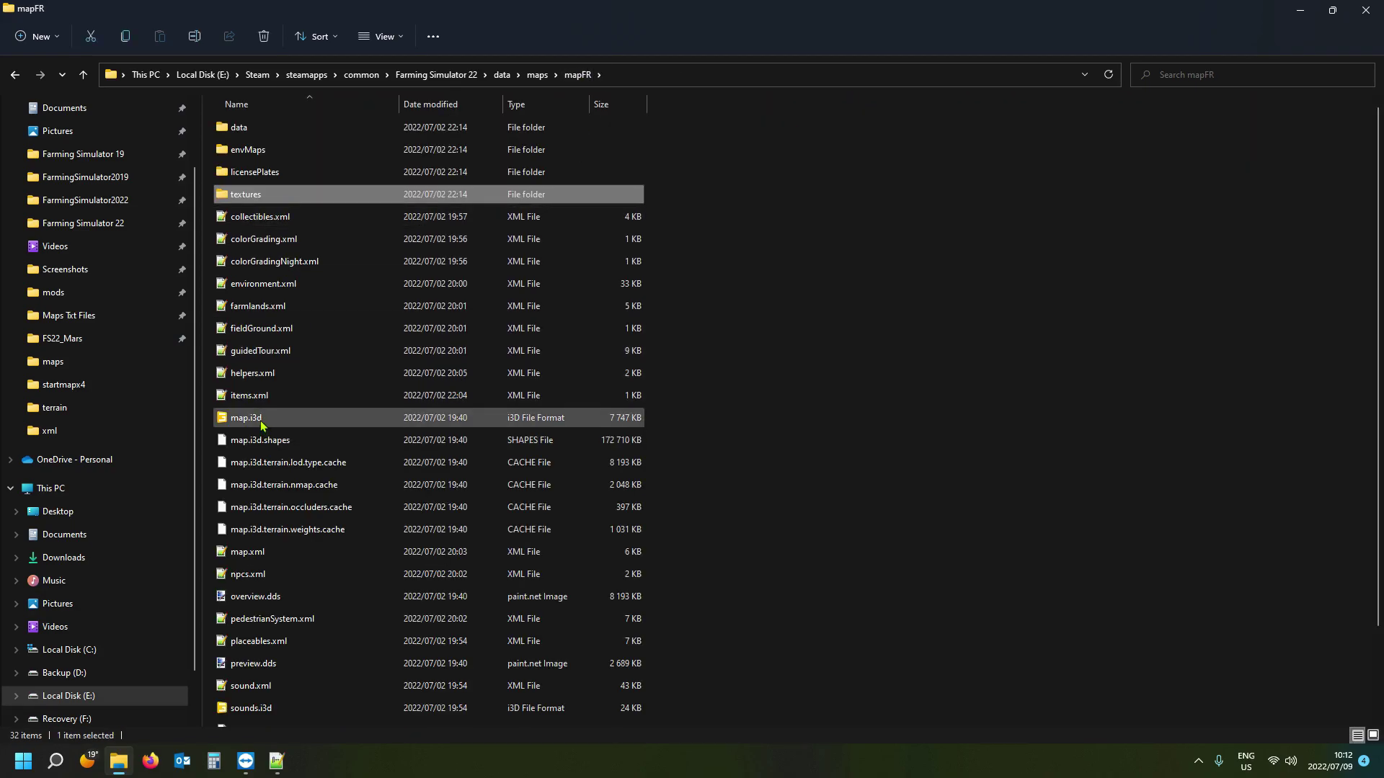
click(262, 426)
right_click(261, 421)
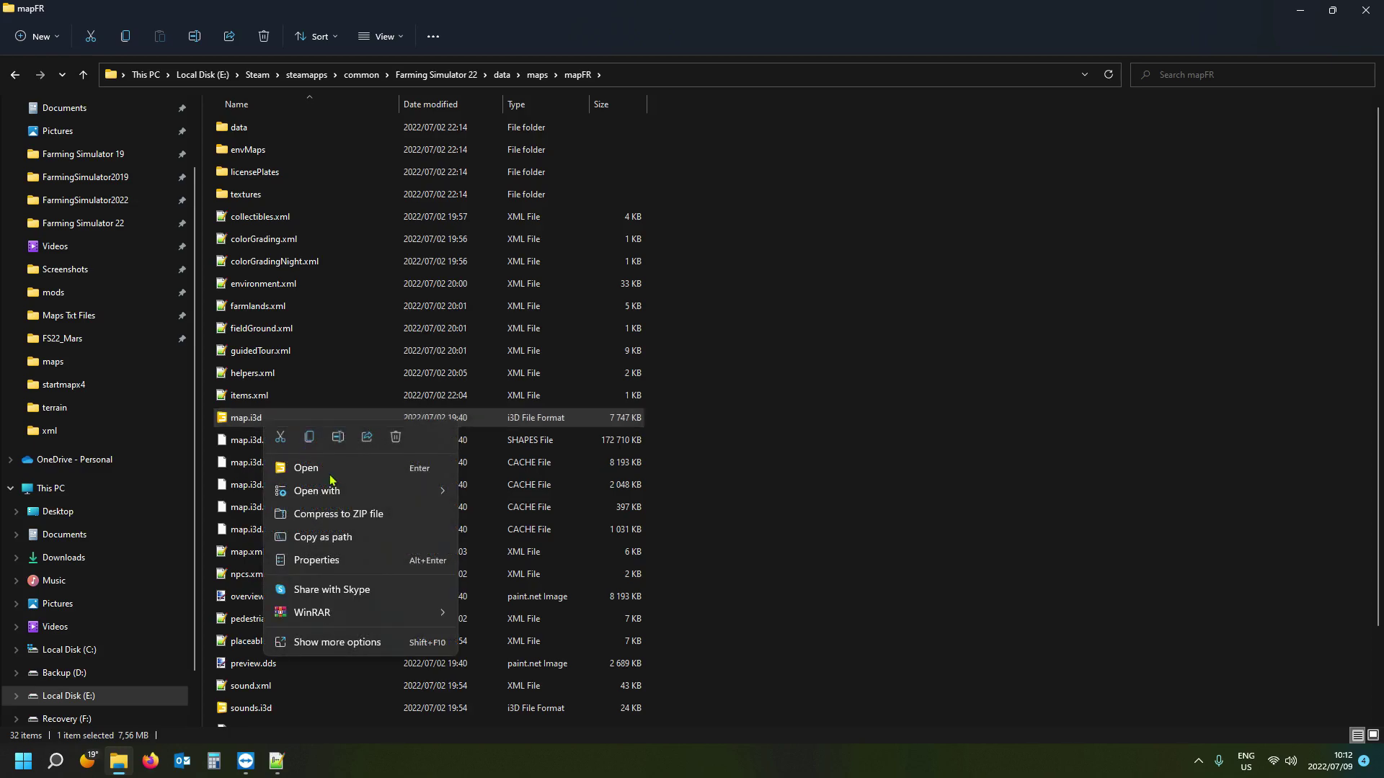
mouse_move(332, 491)
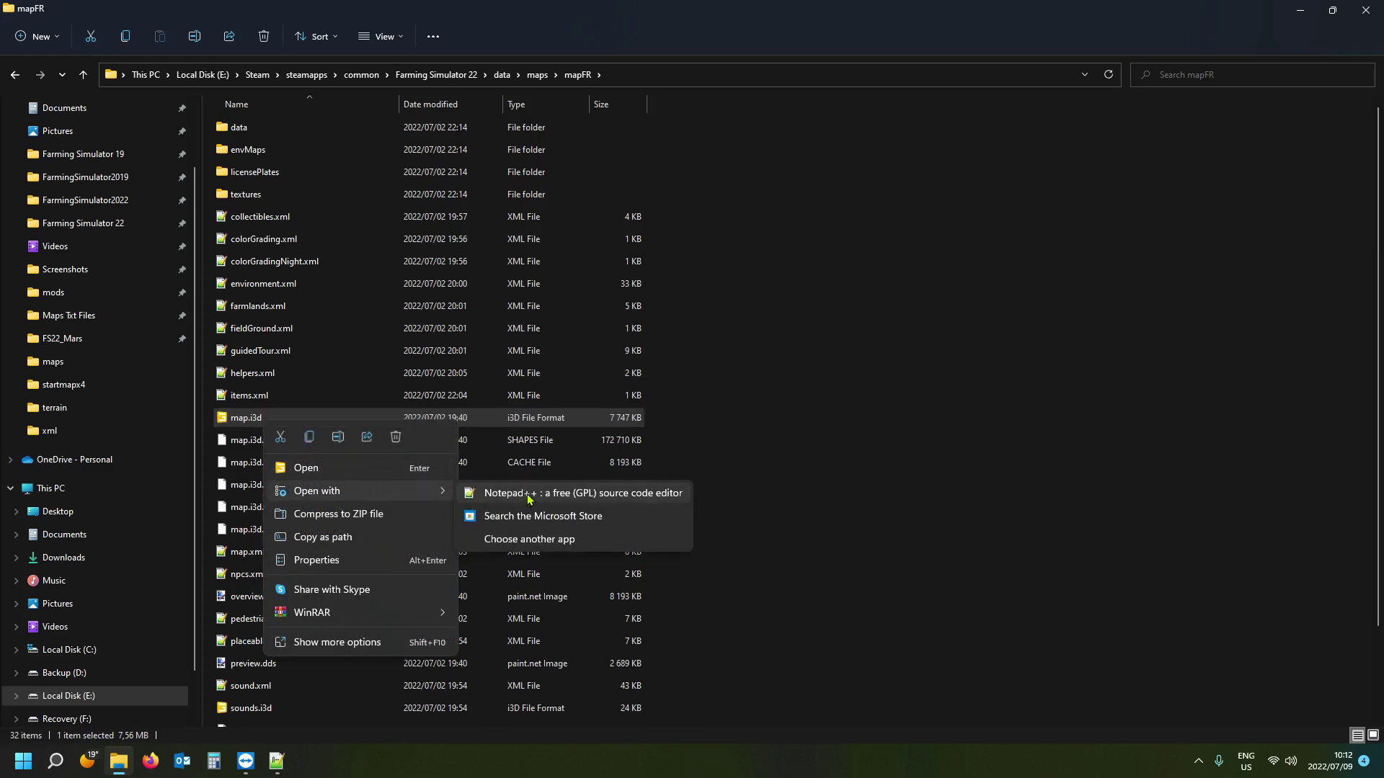
click(528, 496)
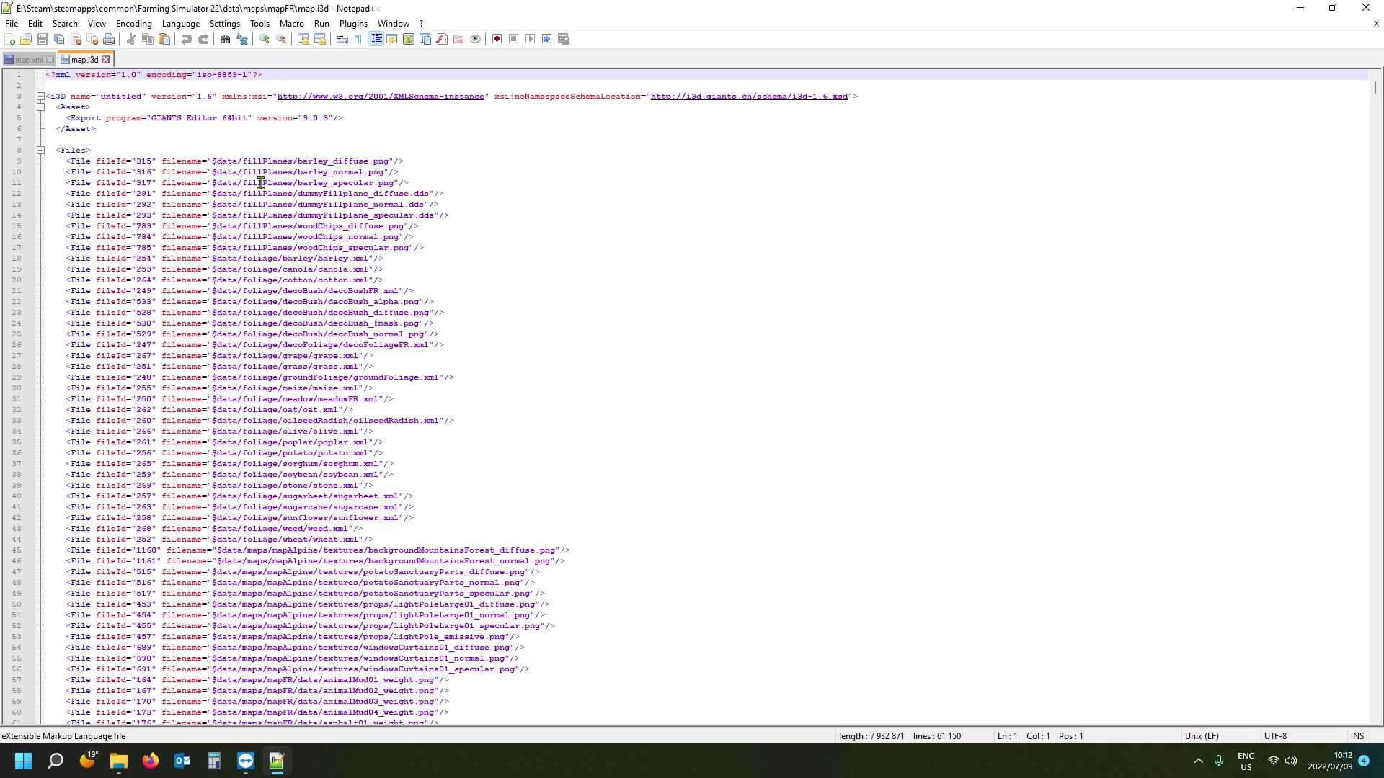
Search map.i3d for "multilayer", locate the CombinedLayer entries above it and select the MUD_RIVER layer name.
key(ctrl+f)
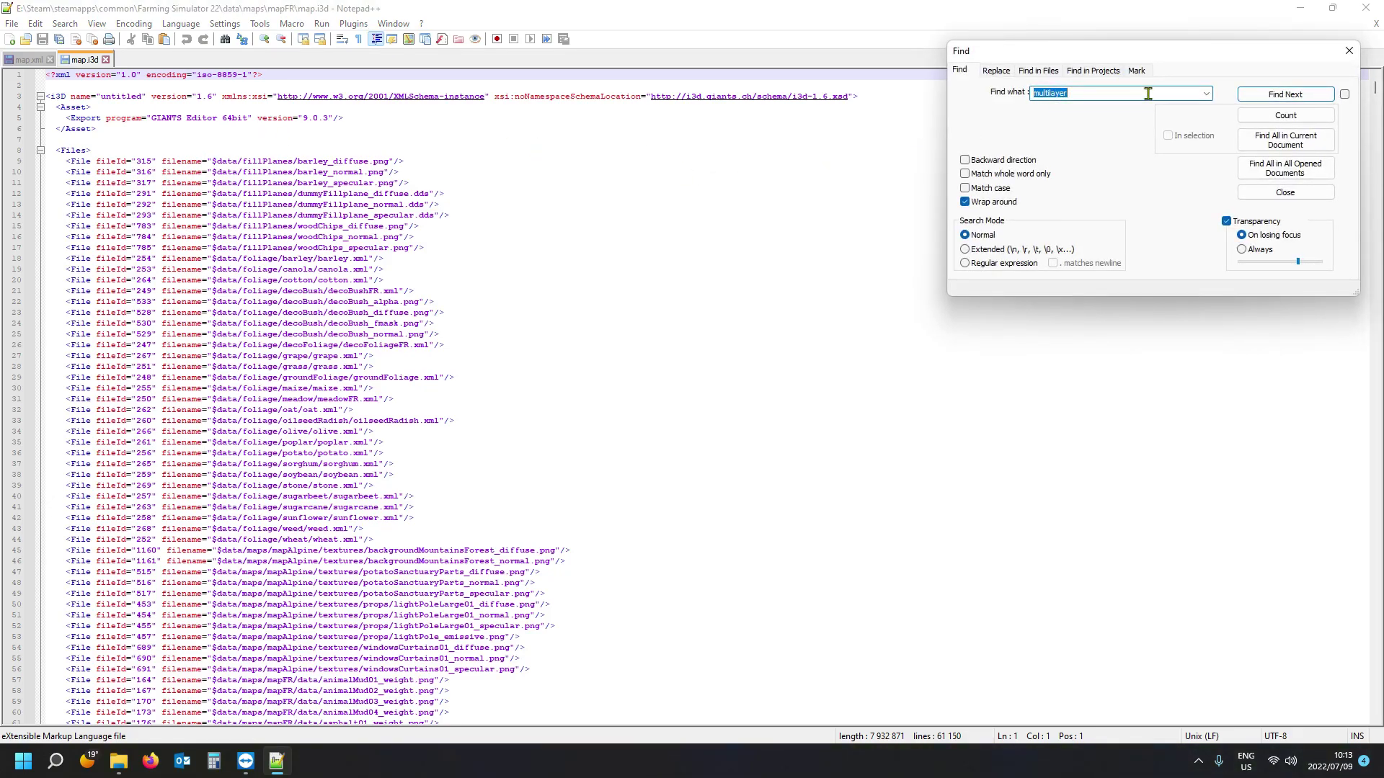
click(1245, 101)
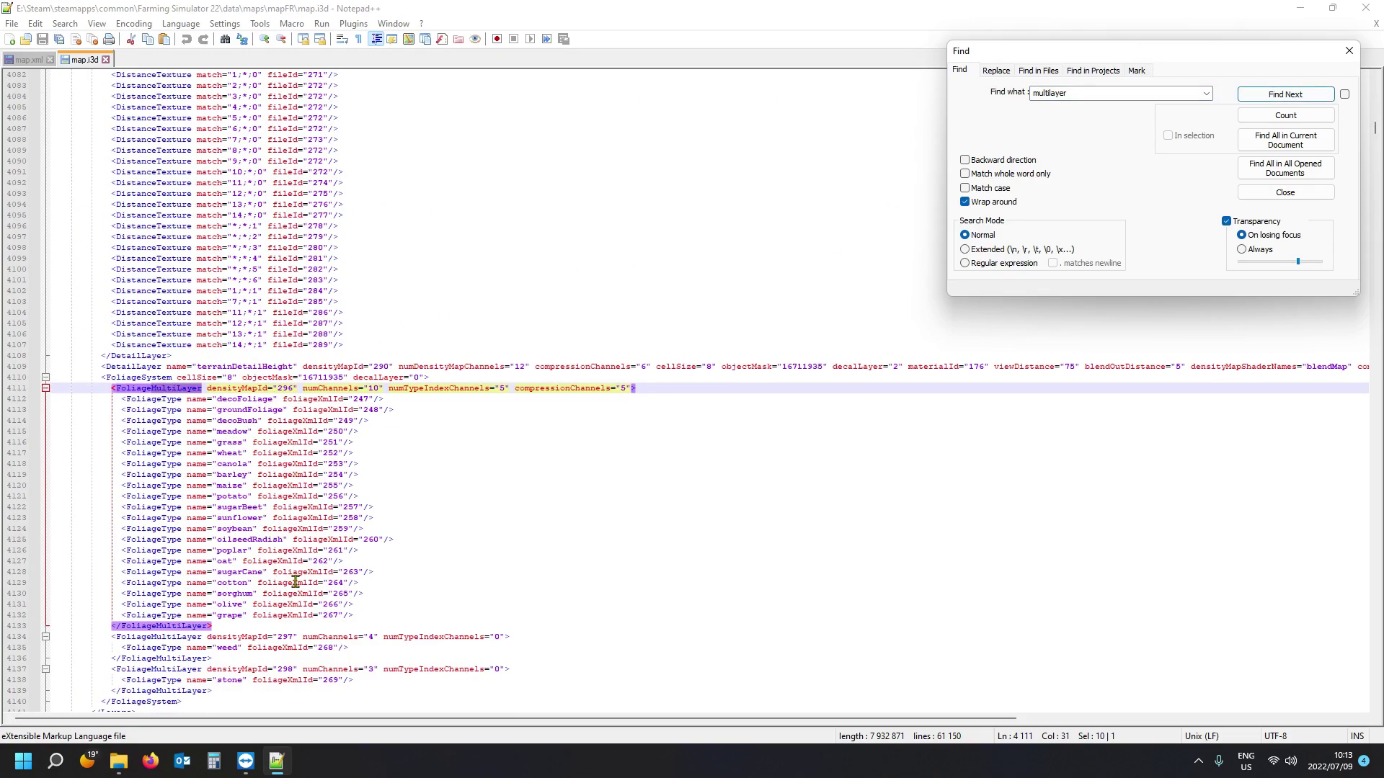
scroll(280, 581, up, 20)
scroll(223, 463, up, 18)
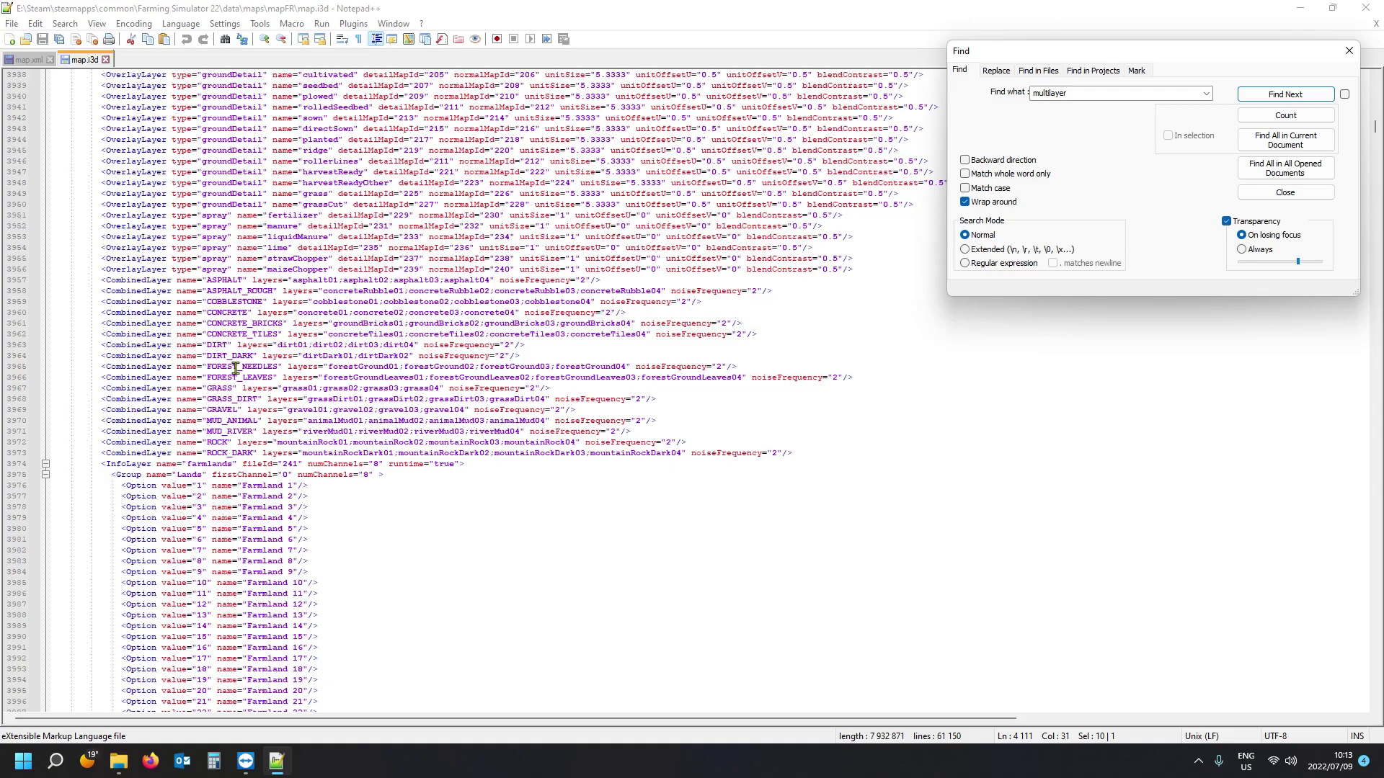
click(219, 452)
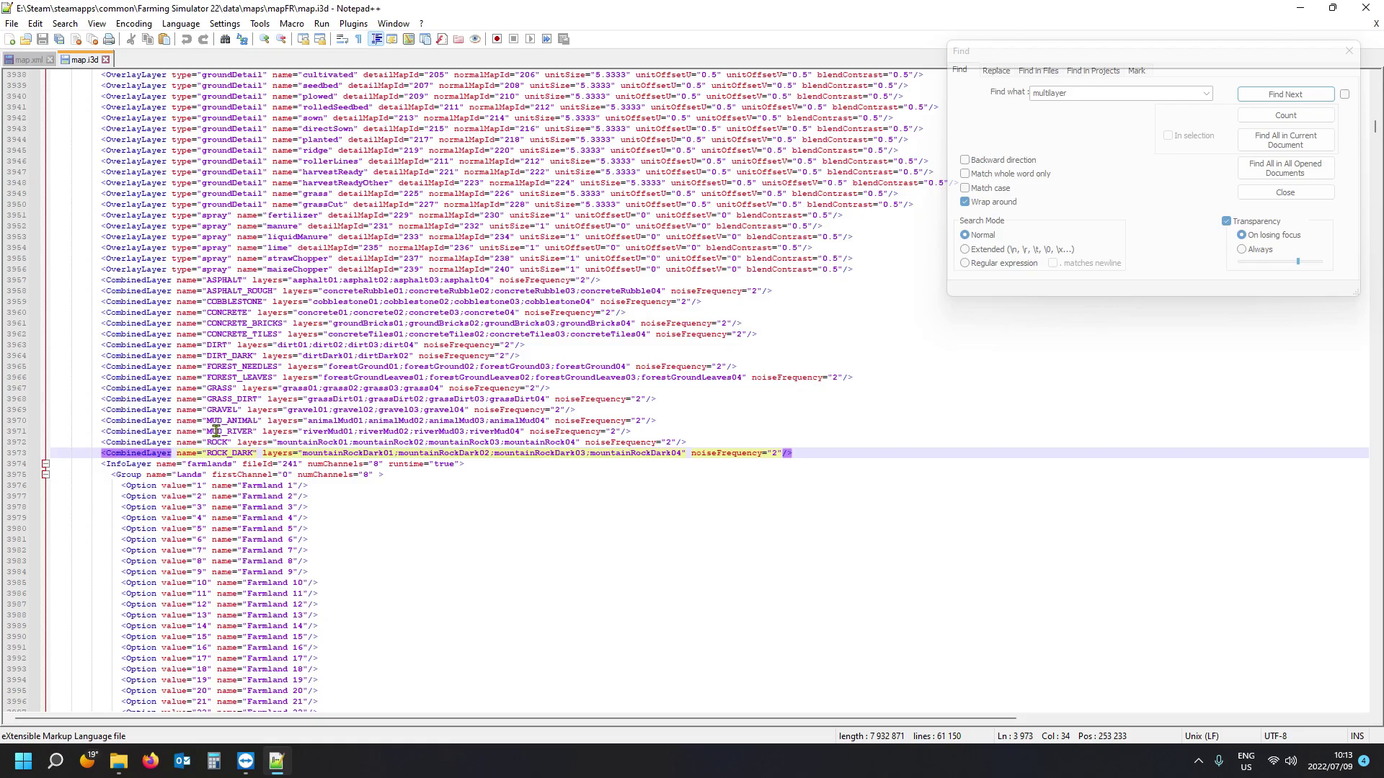
click(206, 433)
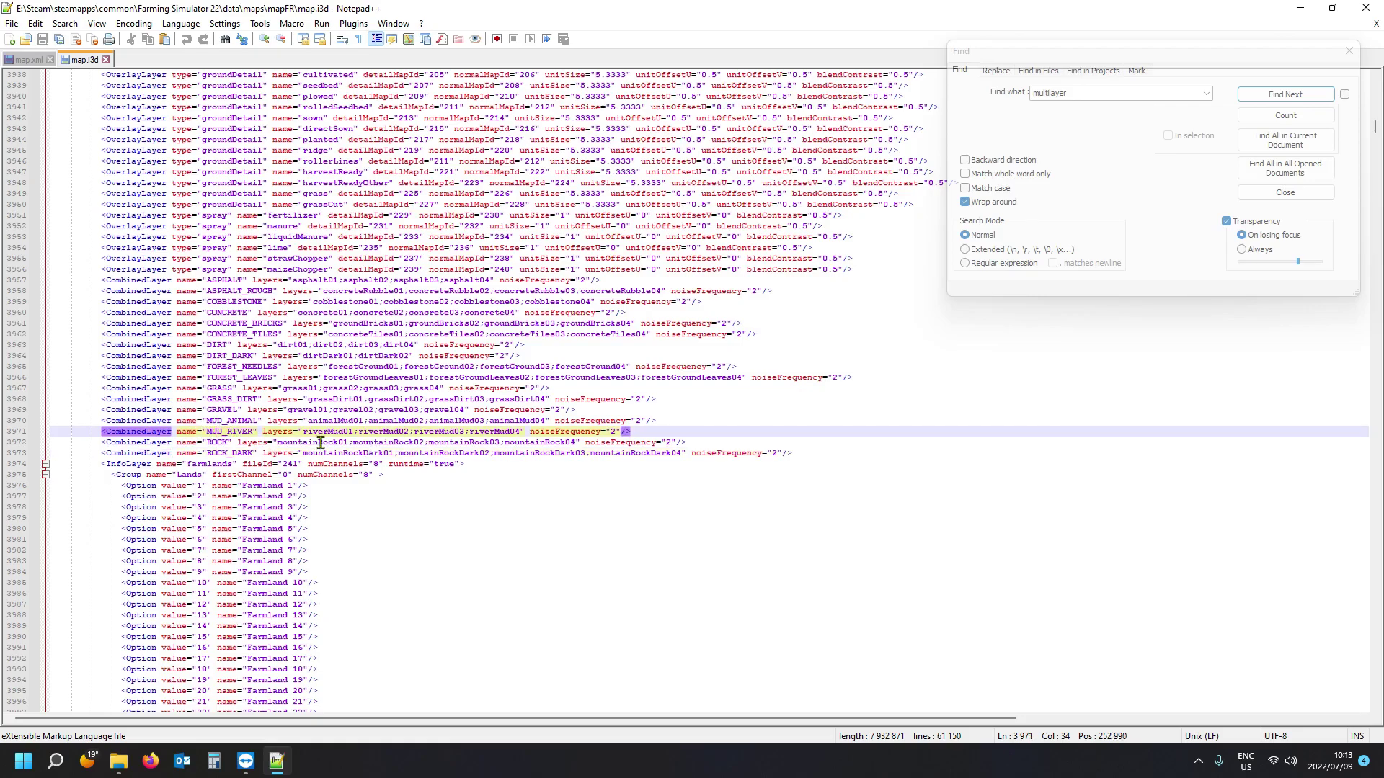
drag(208, 431, 246, 431)
Return to map.xml and replace the River Mud mapping's layer with "MUD_RIVER".
click(28, 60)
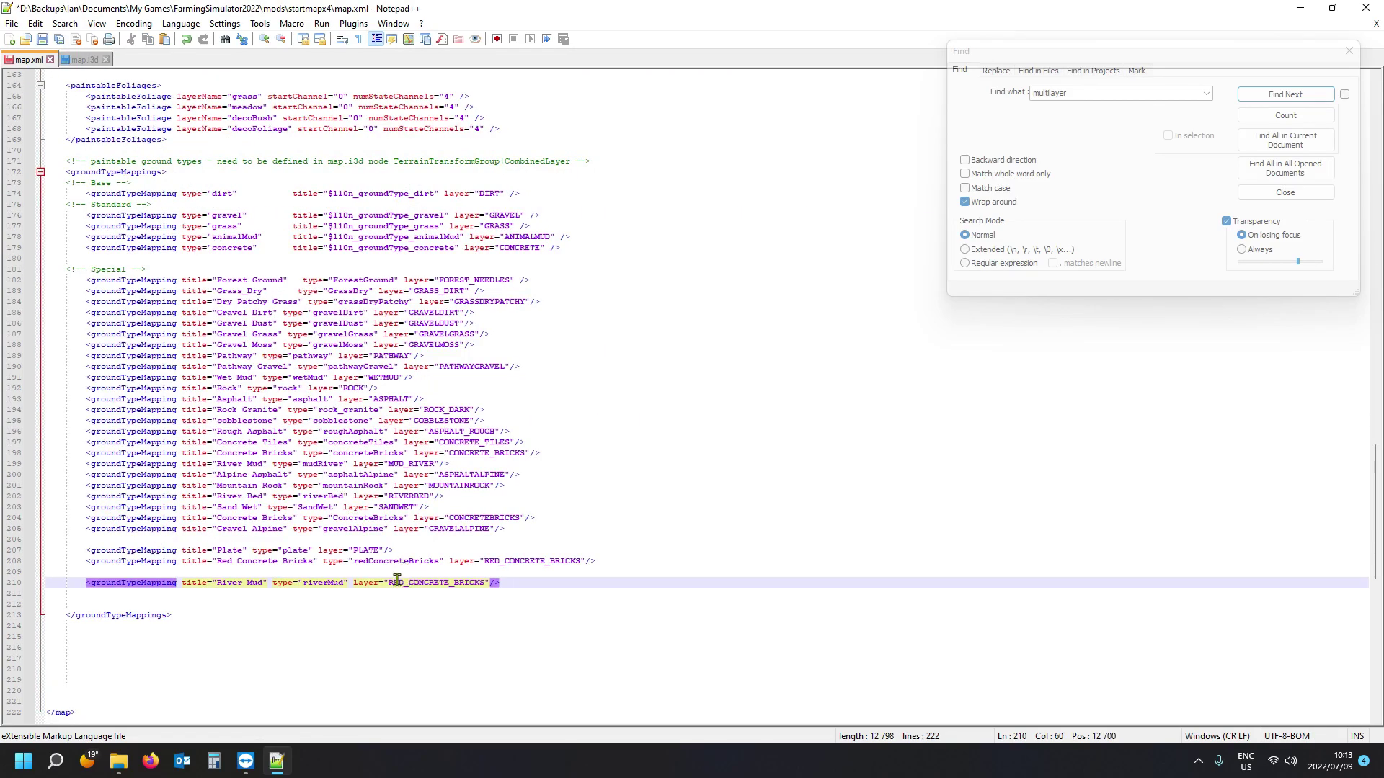
drag(390, 584, 482, 585)
drag(390, 582, 483, 581)
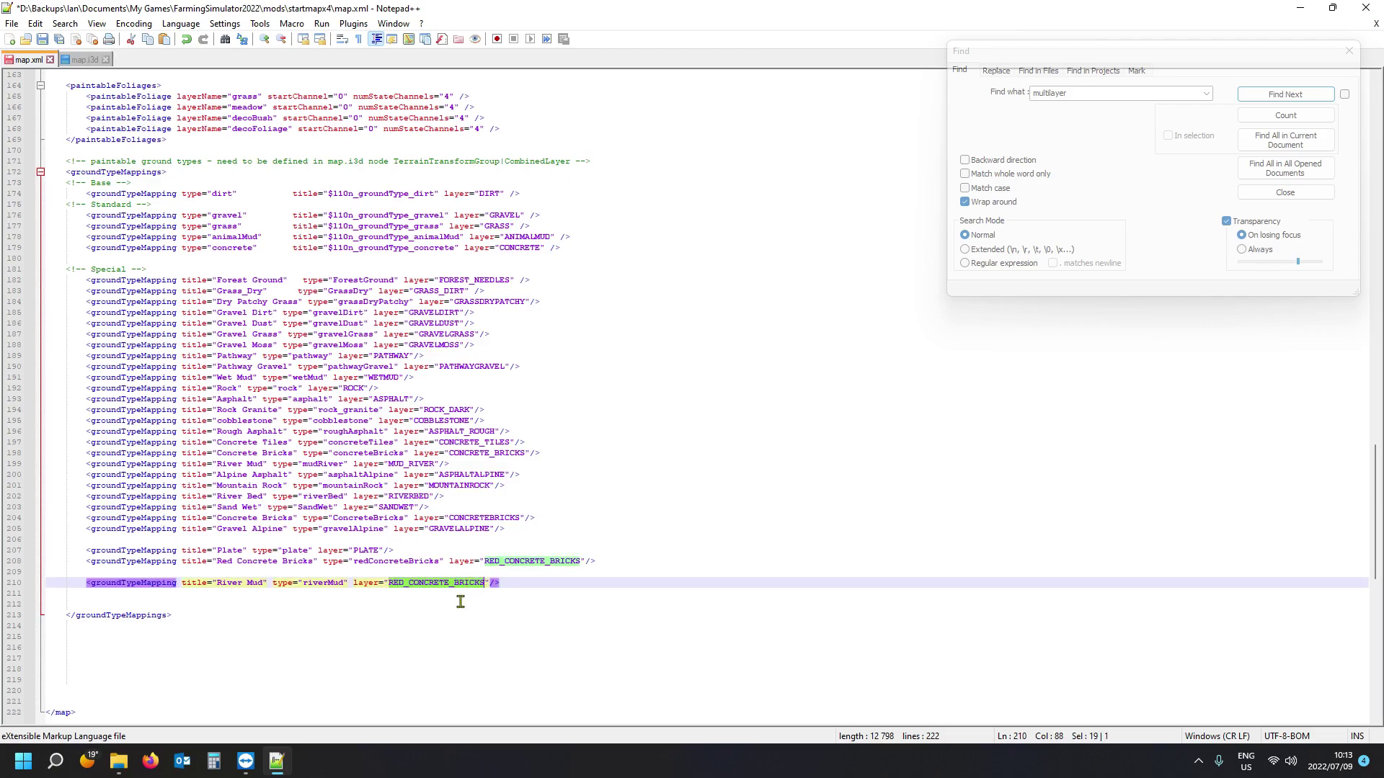
text(MUD_RIVER)
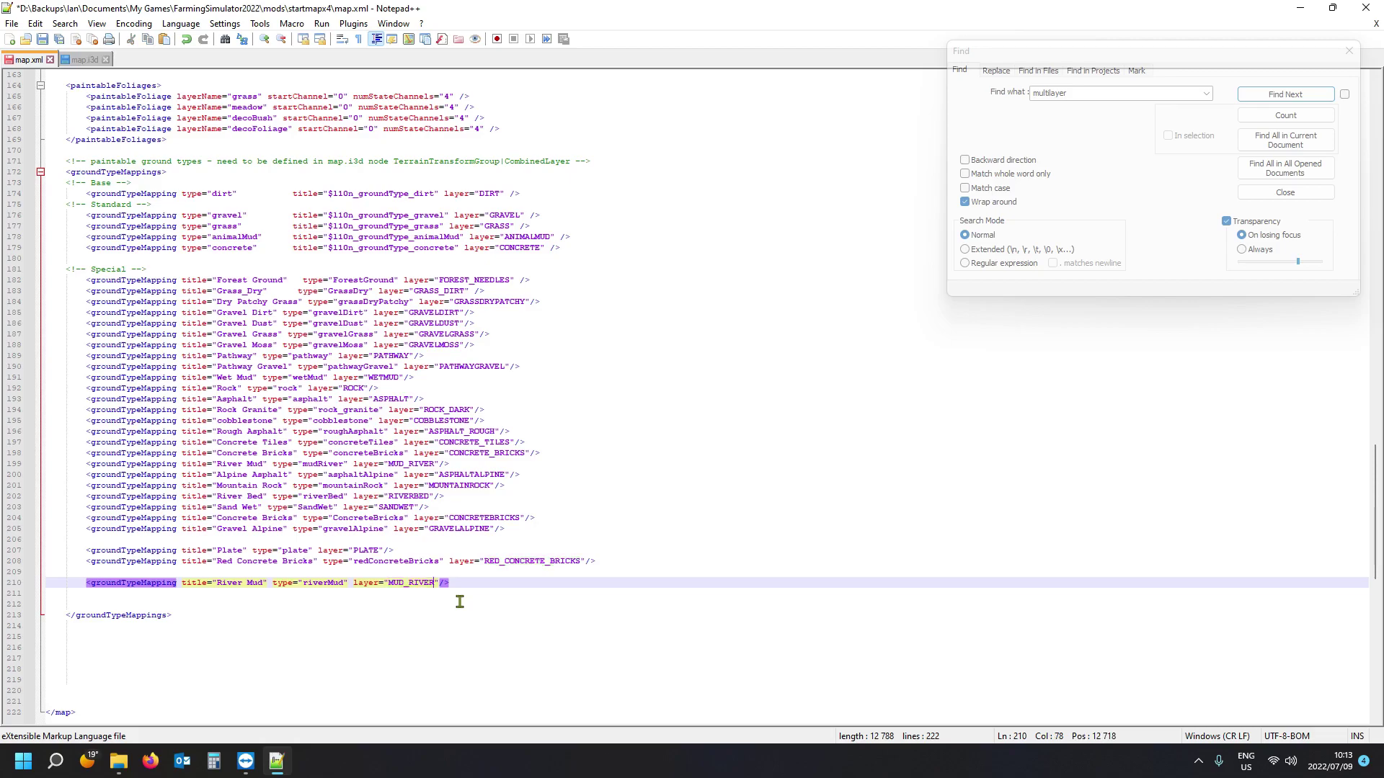
double_click(402, 583)
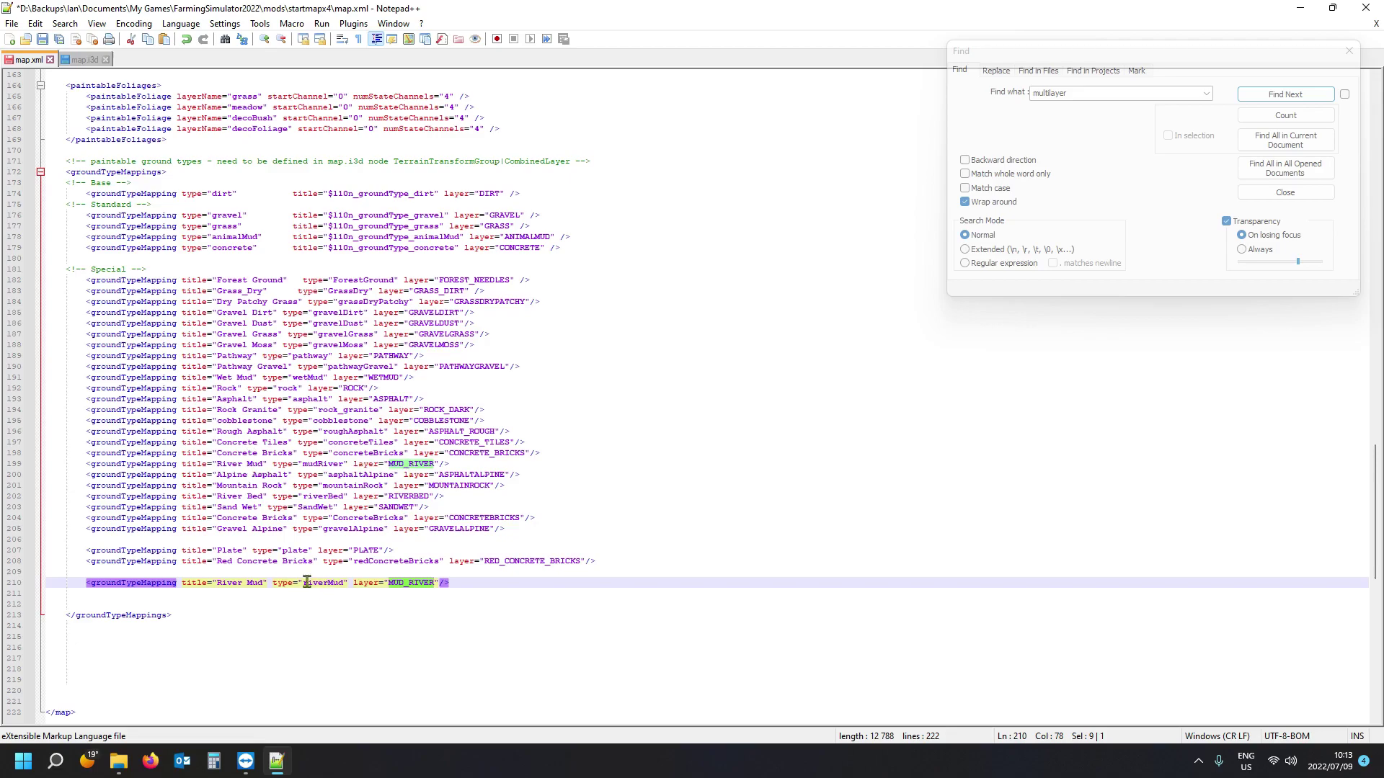
Delete the added River Mud mapping line, close map.xml without saving, and close map.i3d.
click(9, 583)
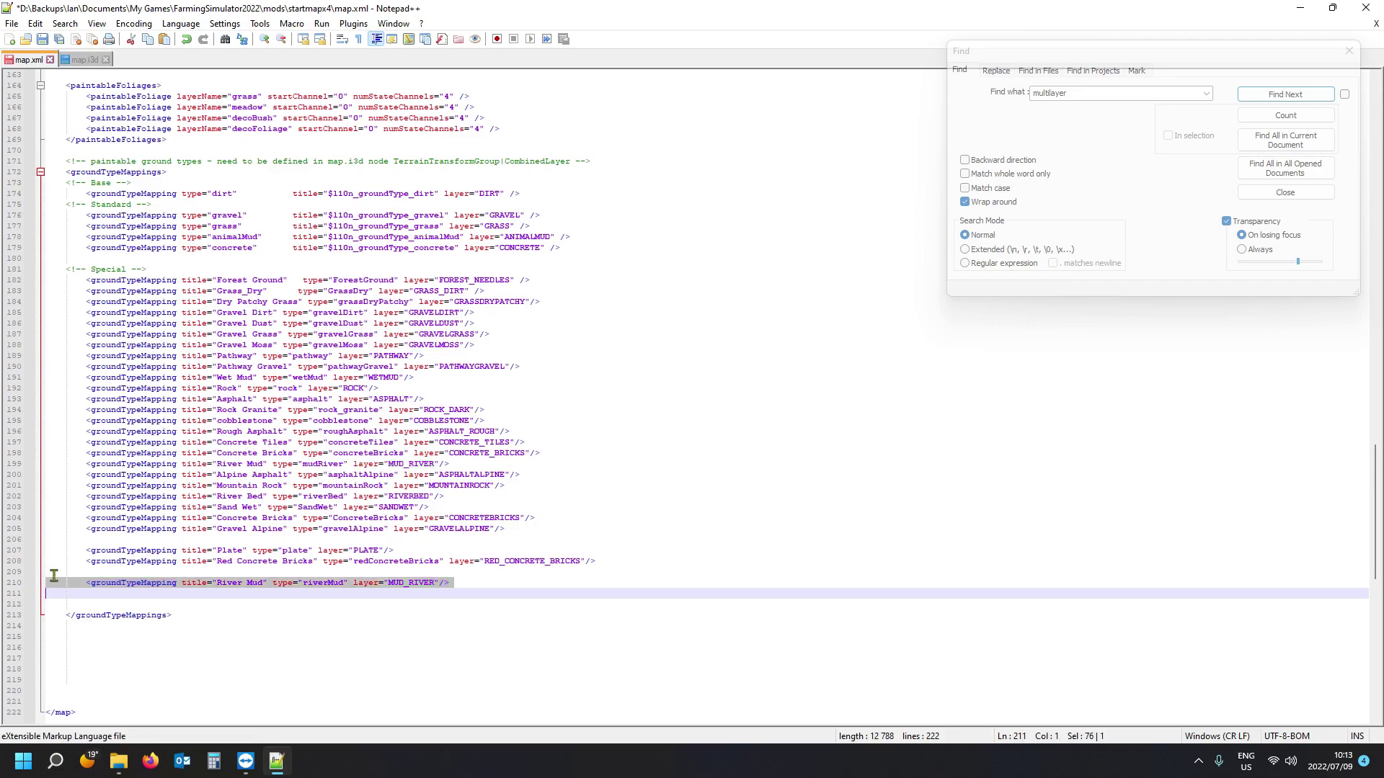
key(Delete)
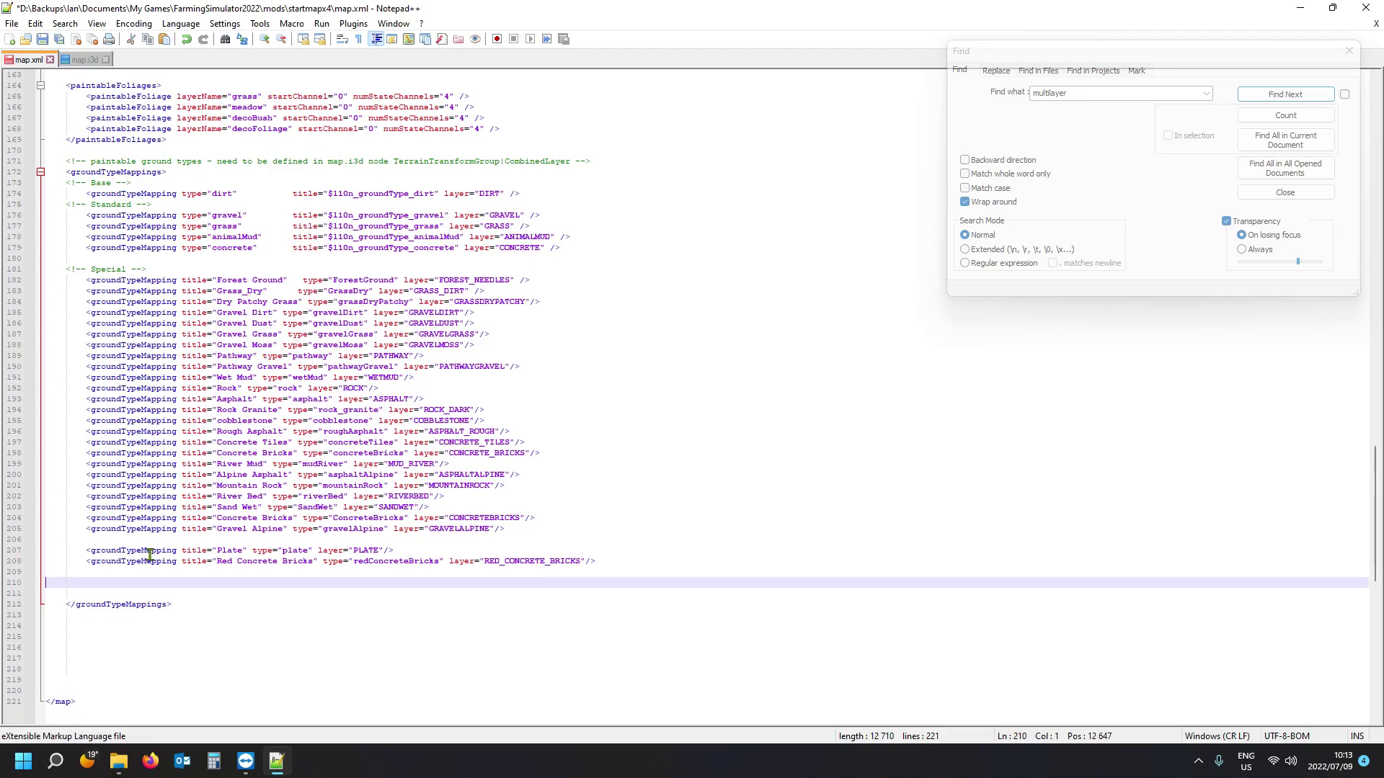
click(51, 62)
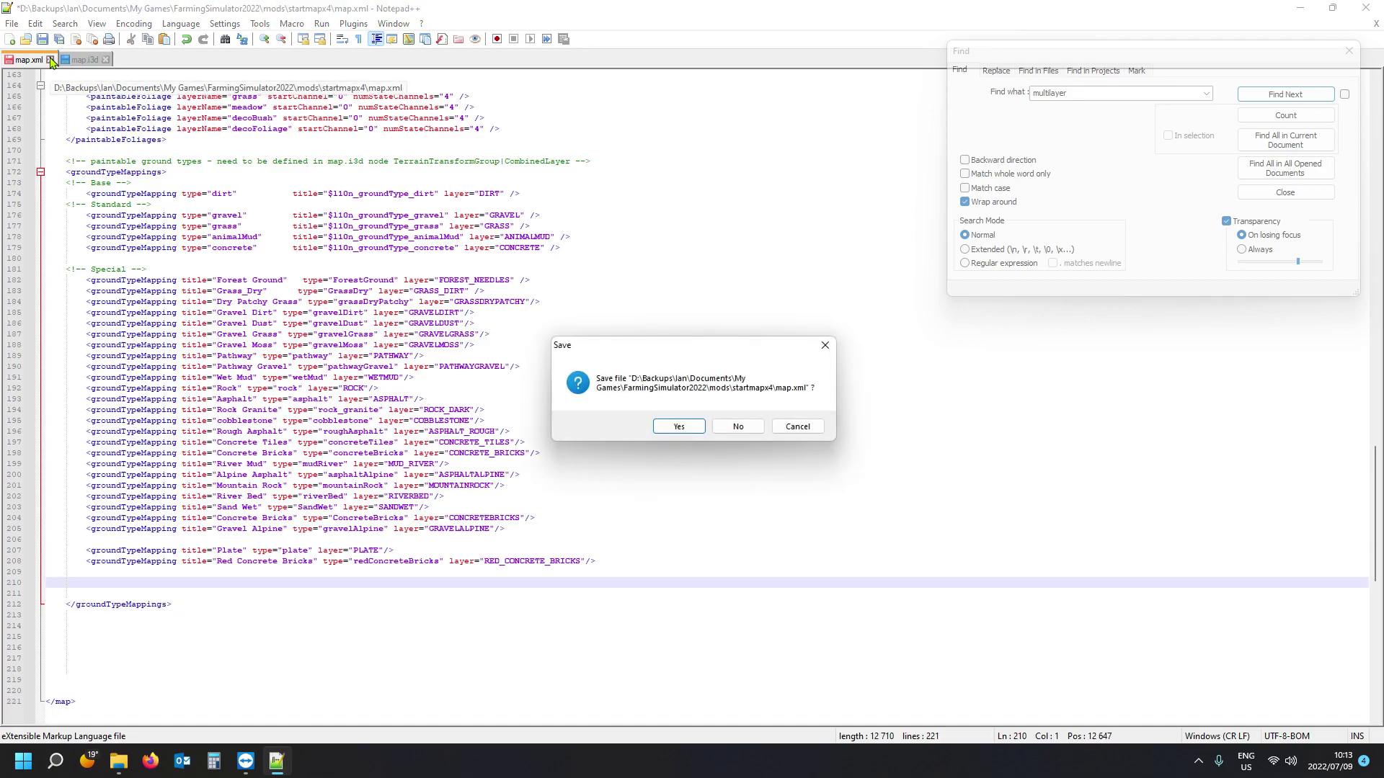
key(Return)
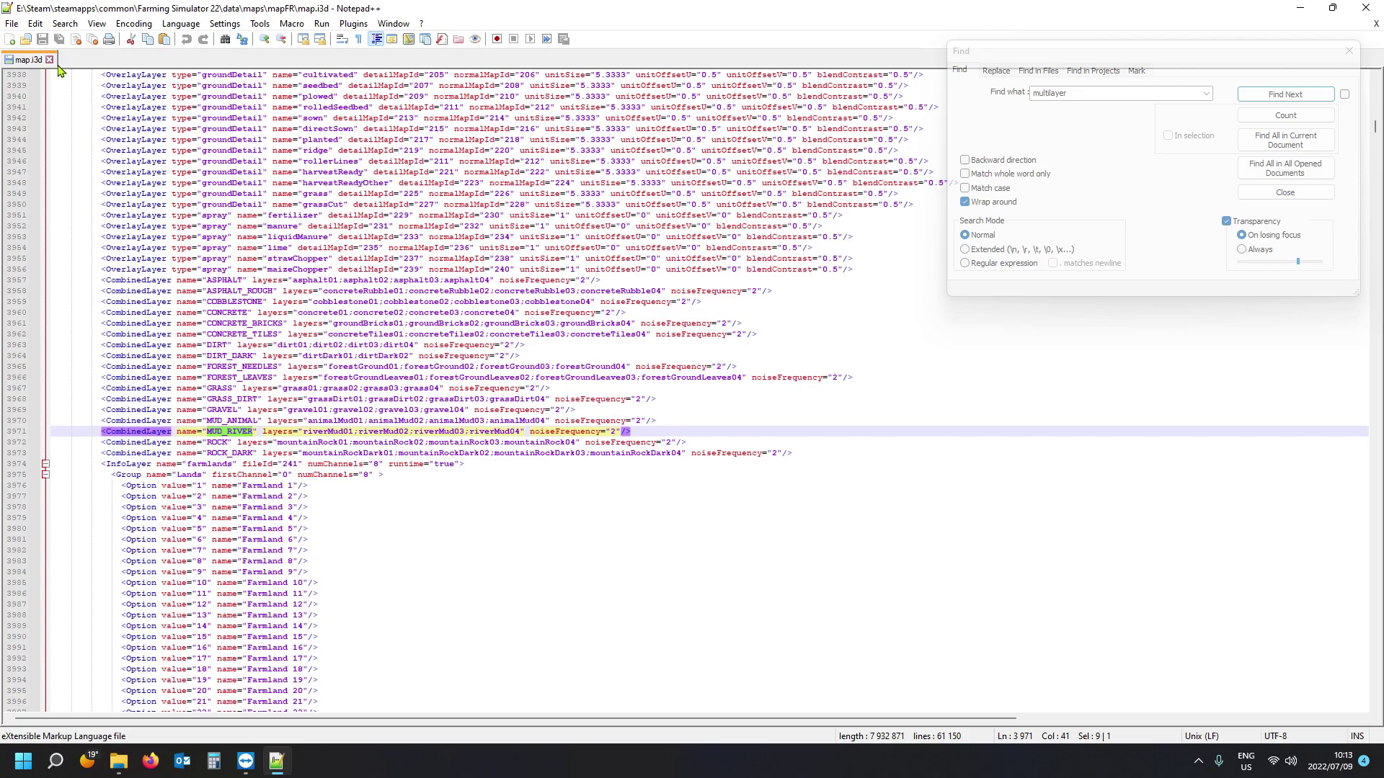
click(49, 62)
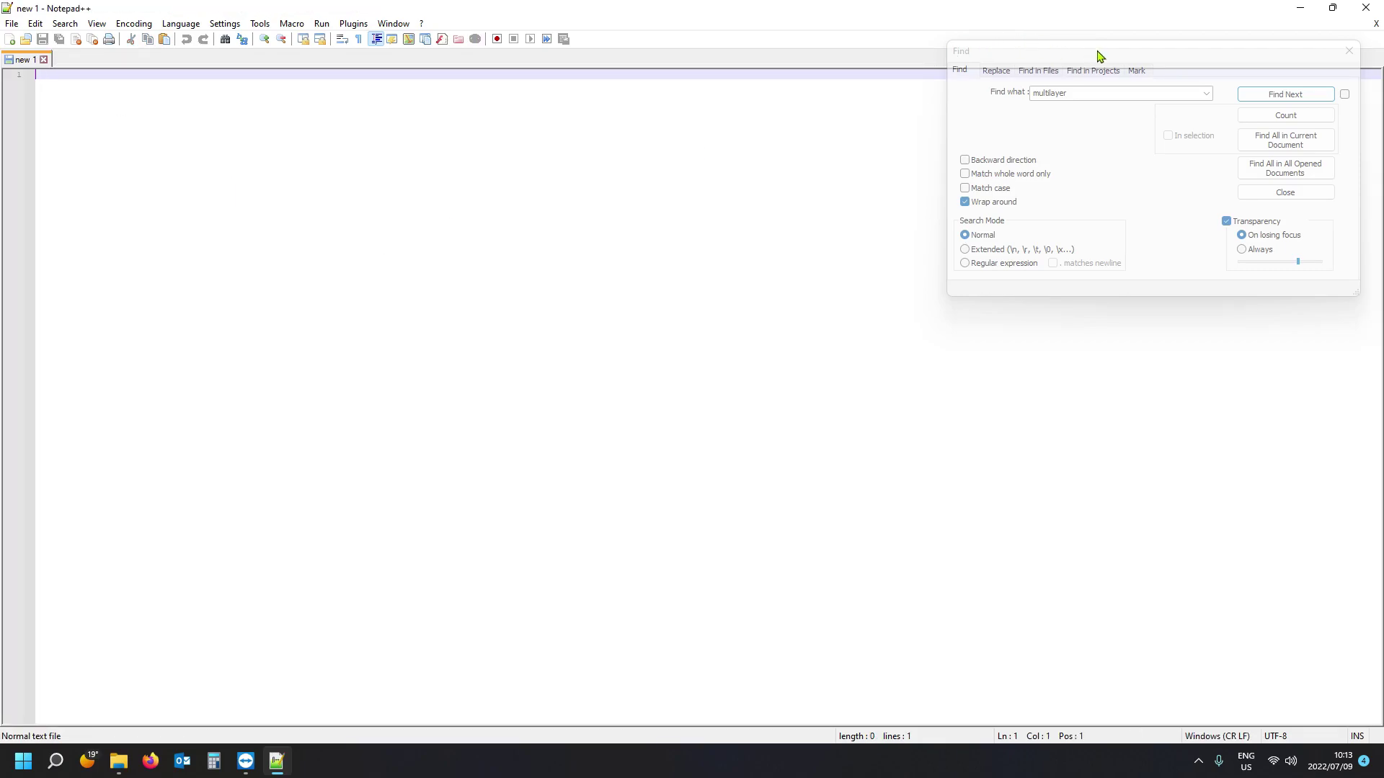
In File Explorer, go to the startmapx4 mod's xml folder and open storeItems.xml to examine its PLANTS and TREES entries.
mouse_move(119, 758)
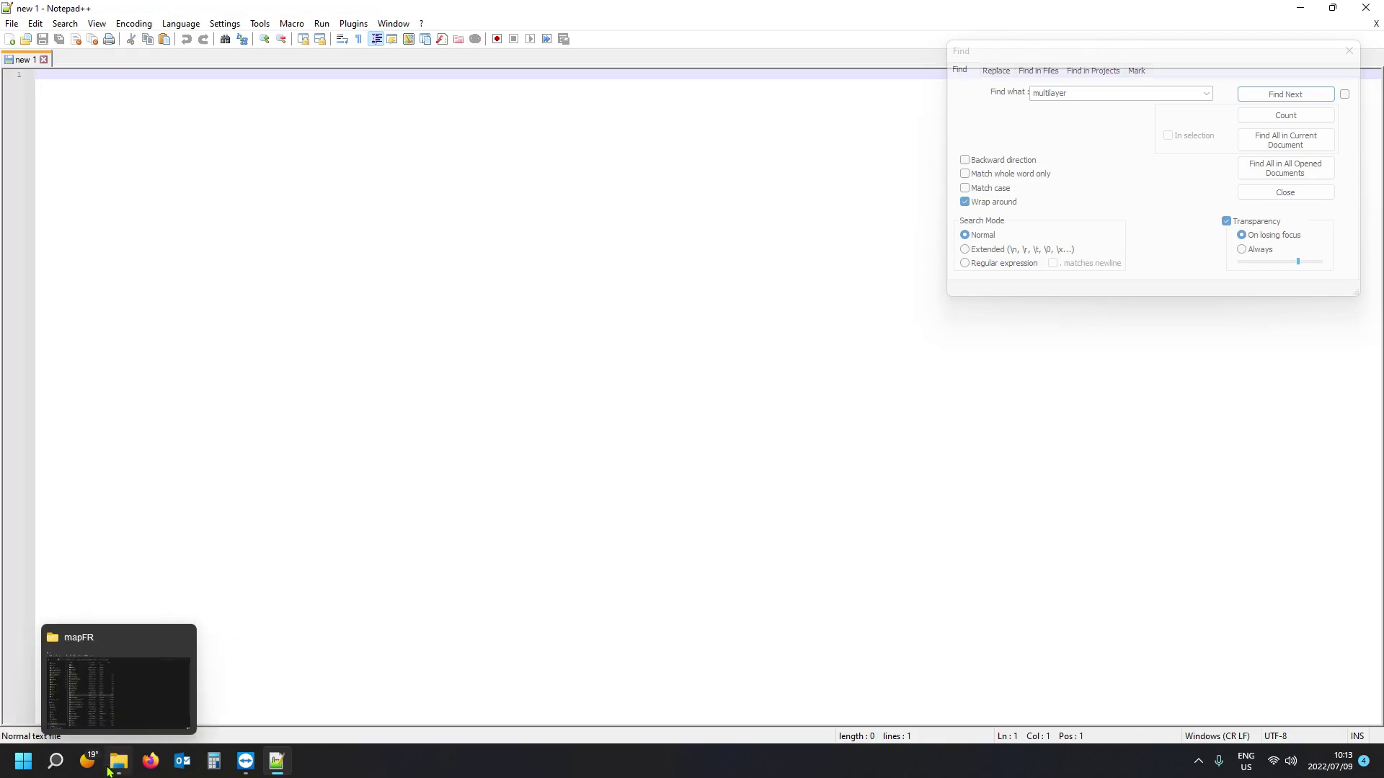
click(137, 699)
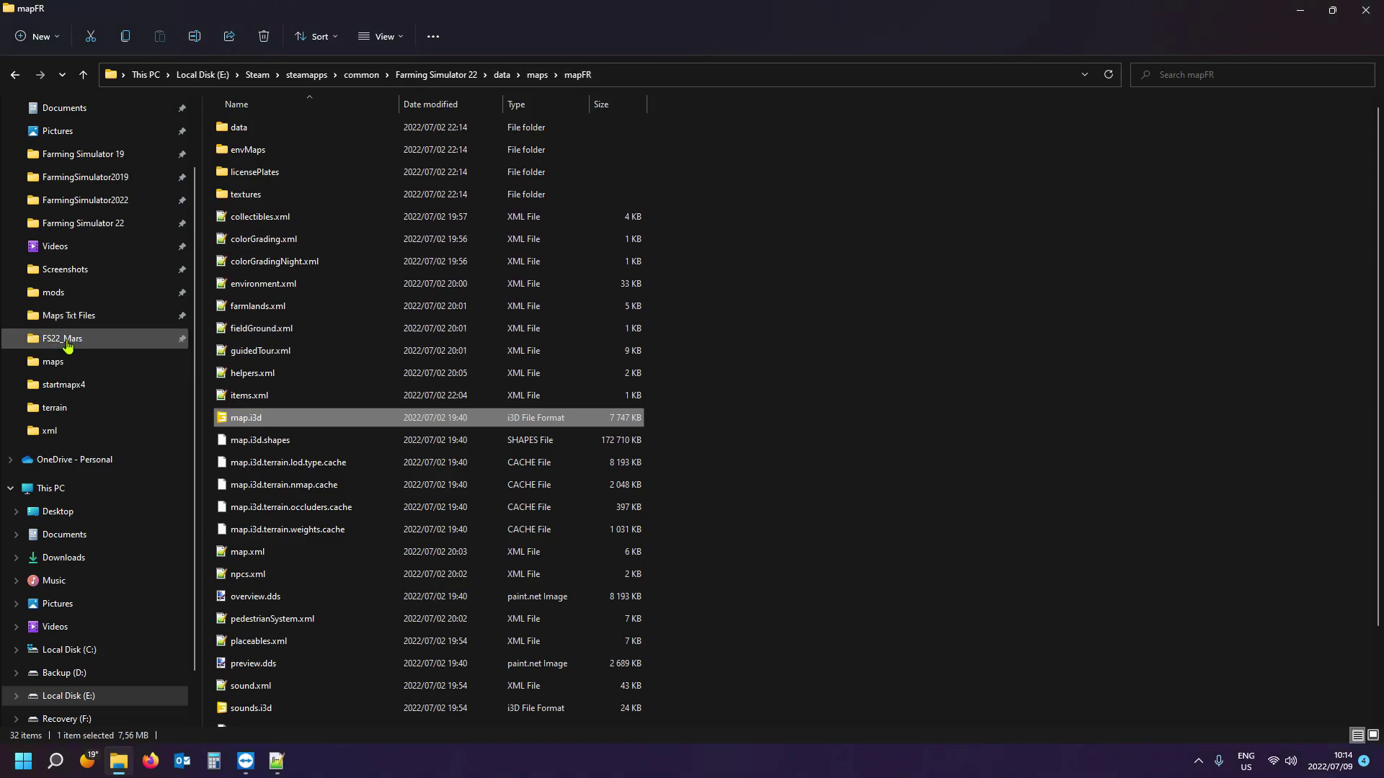
click(66, 294)
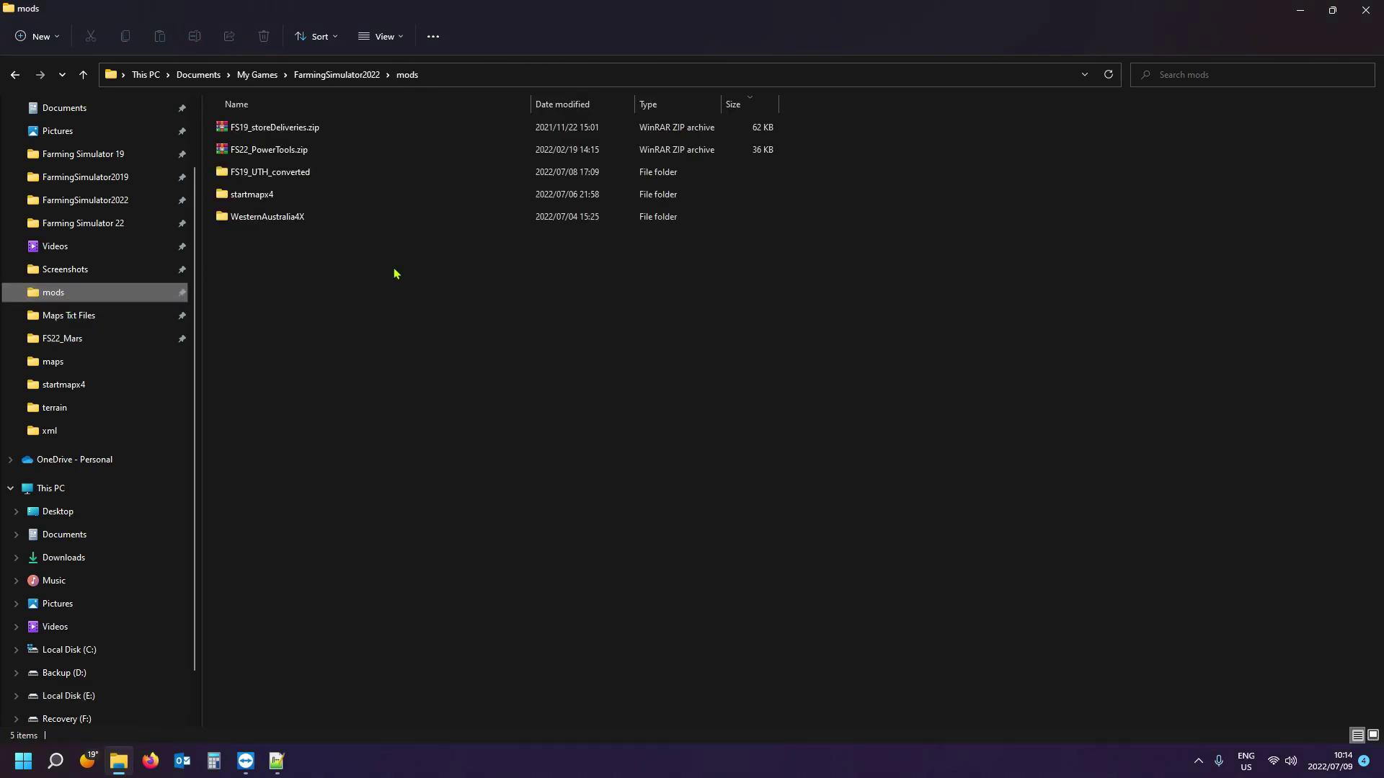
double_click(283, 195)
double_click(310, 396)
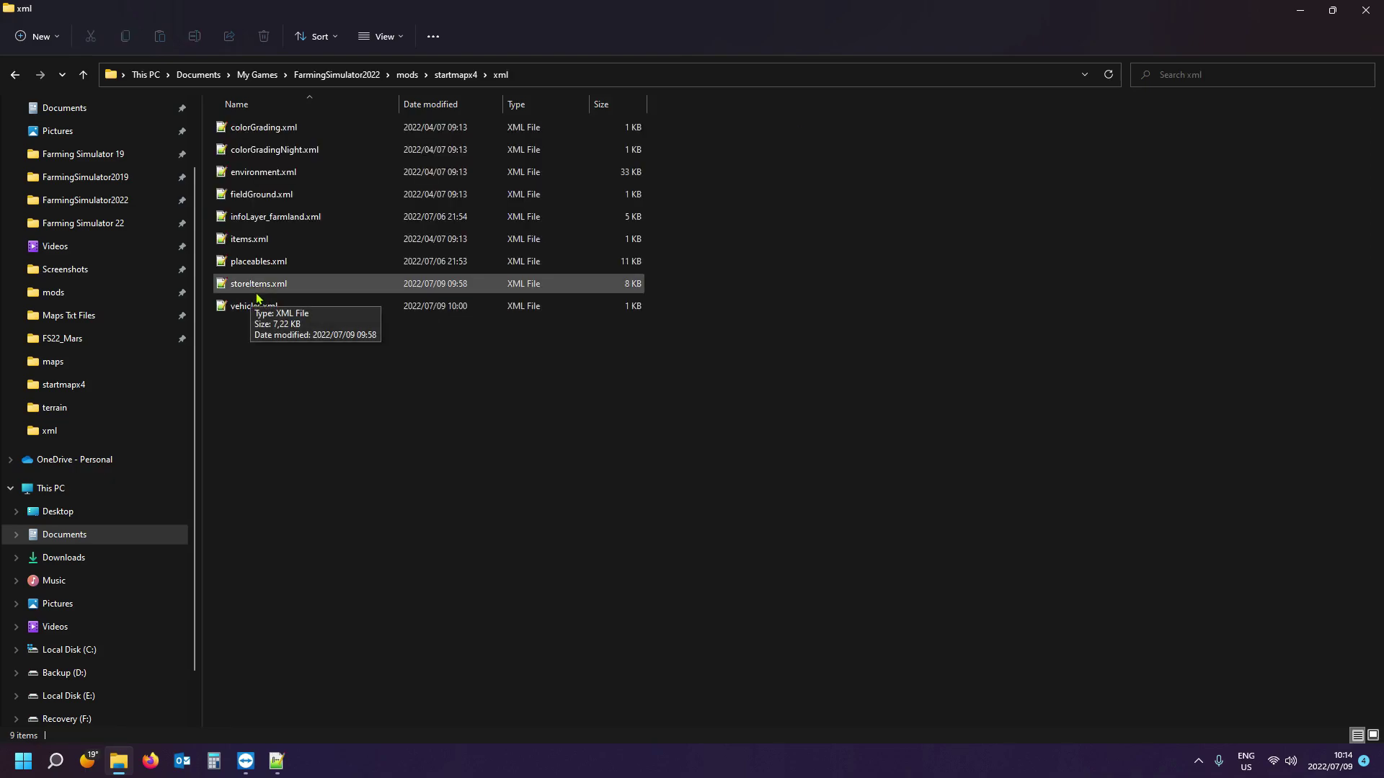
double_click(257, 285)
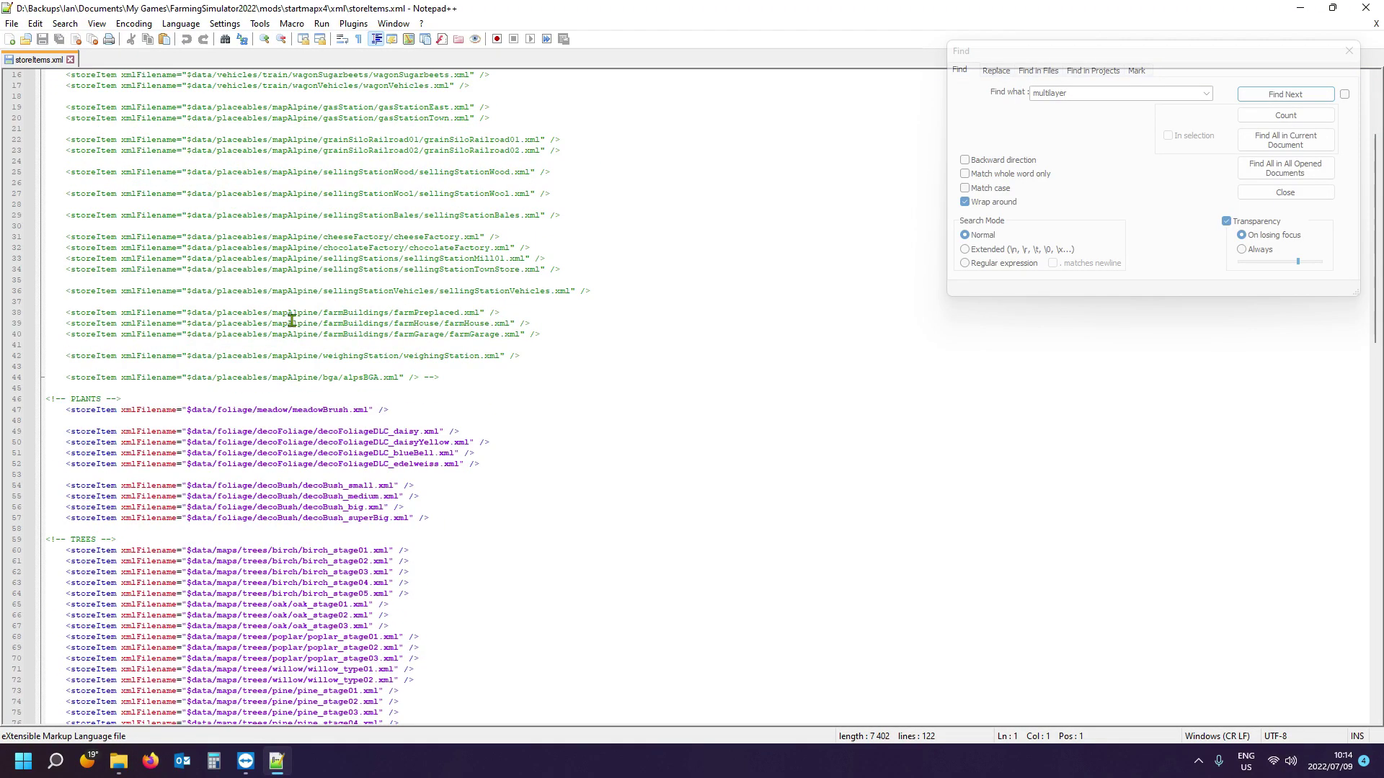
scroll(292, 321, down, 4)
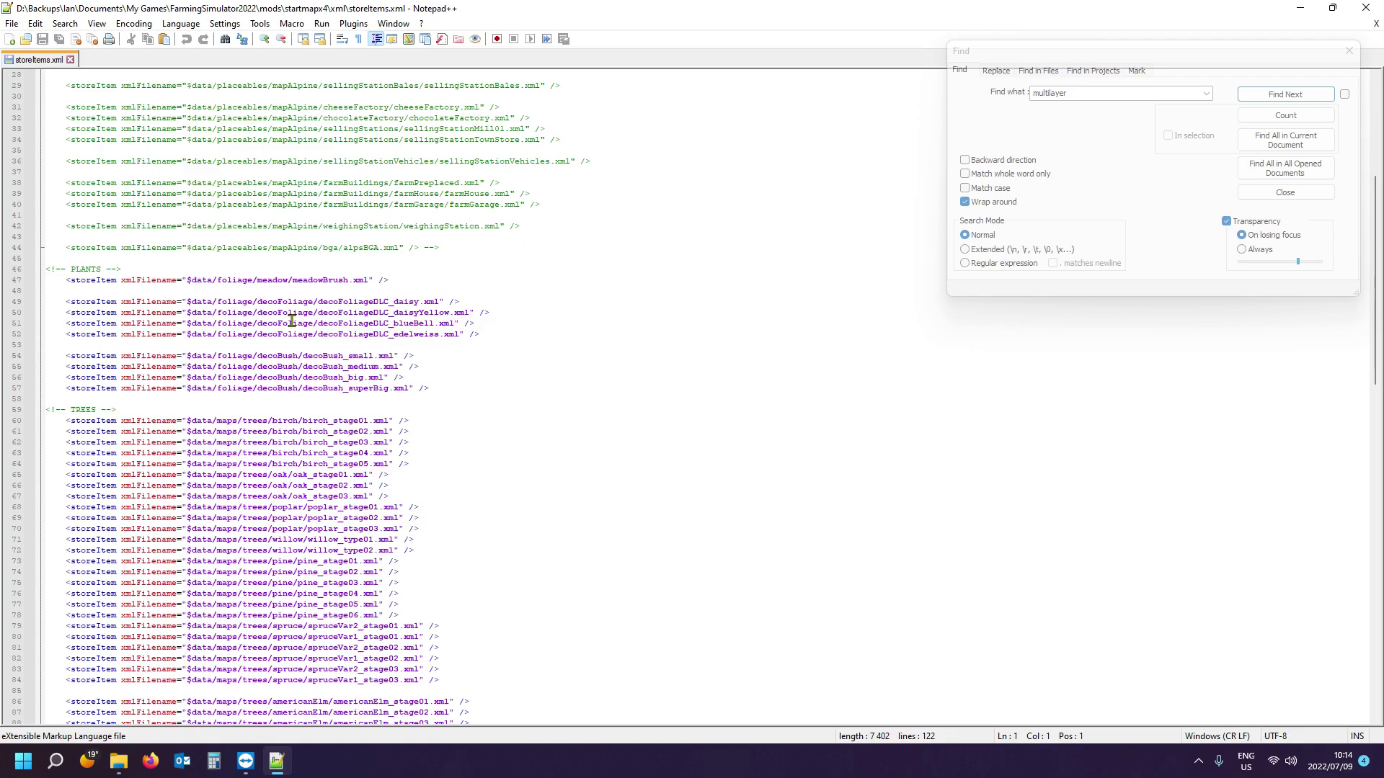
Open map.xml from the startmapx4 folder and locate the storeItems line that references xml/storeItems.xml.
click(119, 762)
click(462, 78)
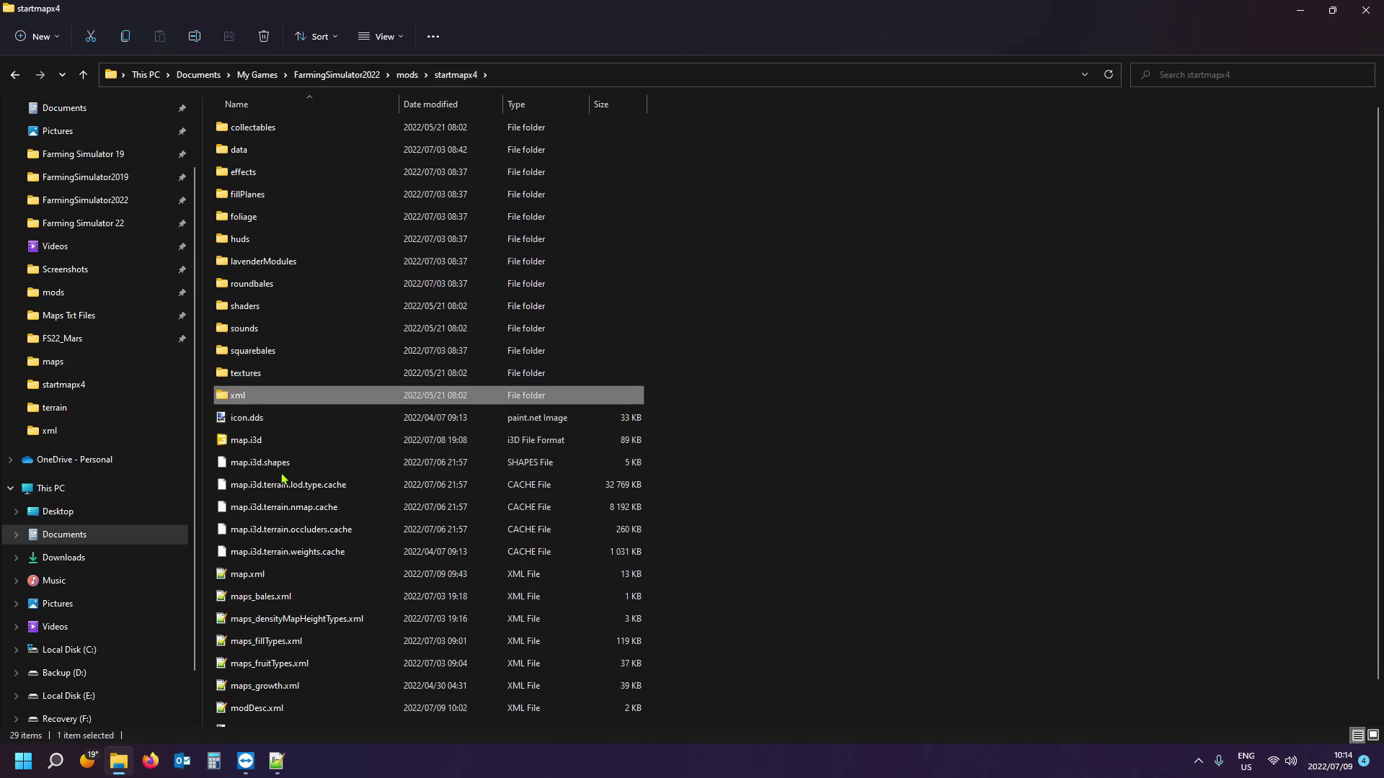
double_click(281, 574)
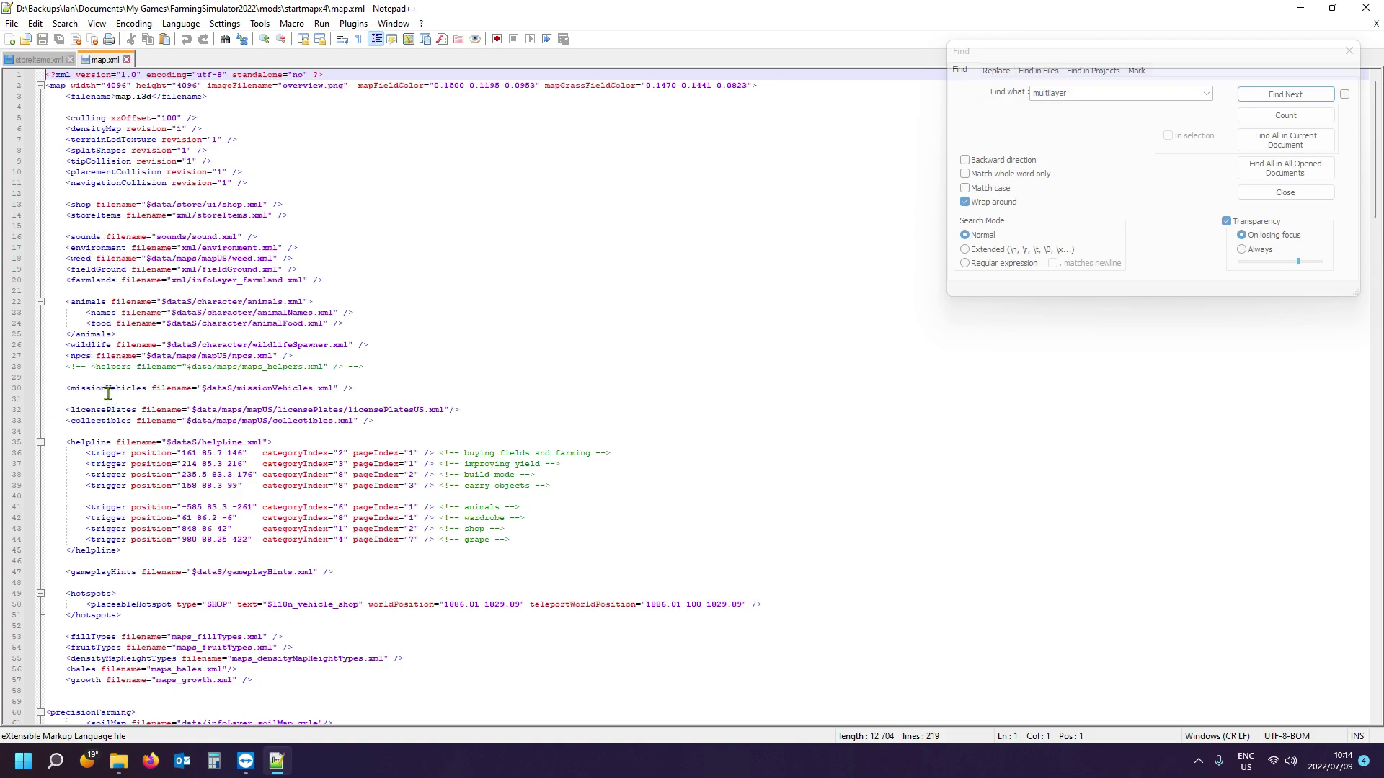
scroll(109, 393, down, 4)
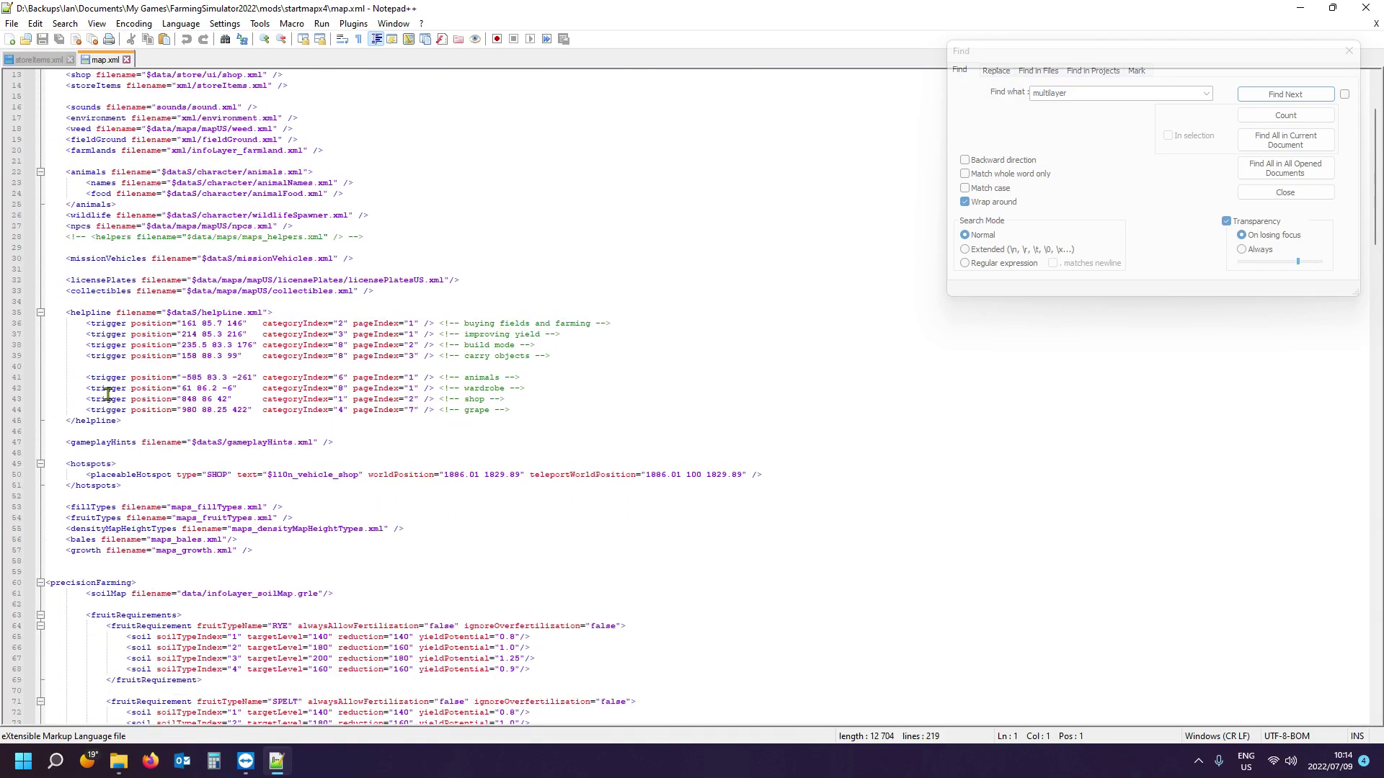
scroll(109, 393, up, 2)
click(89, 151)
scroll(305, 252, up, 2)
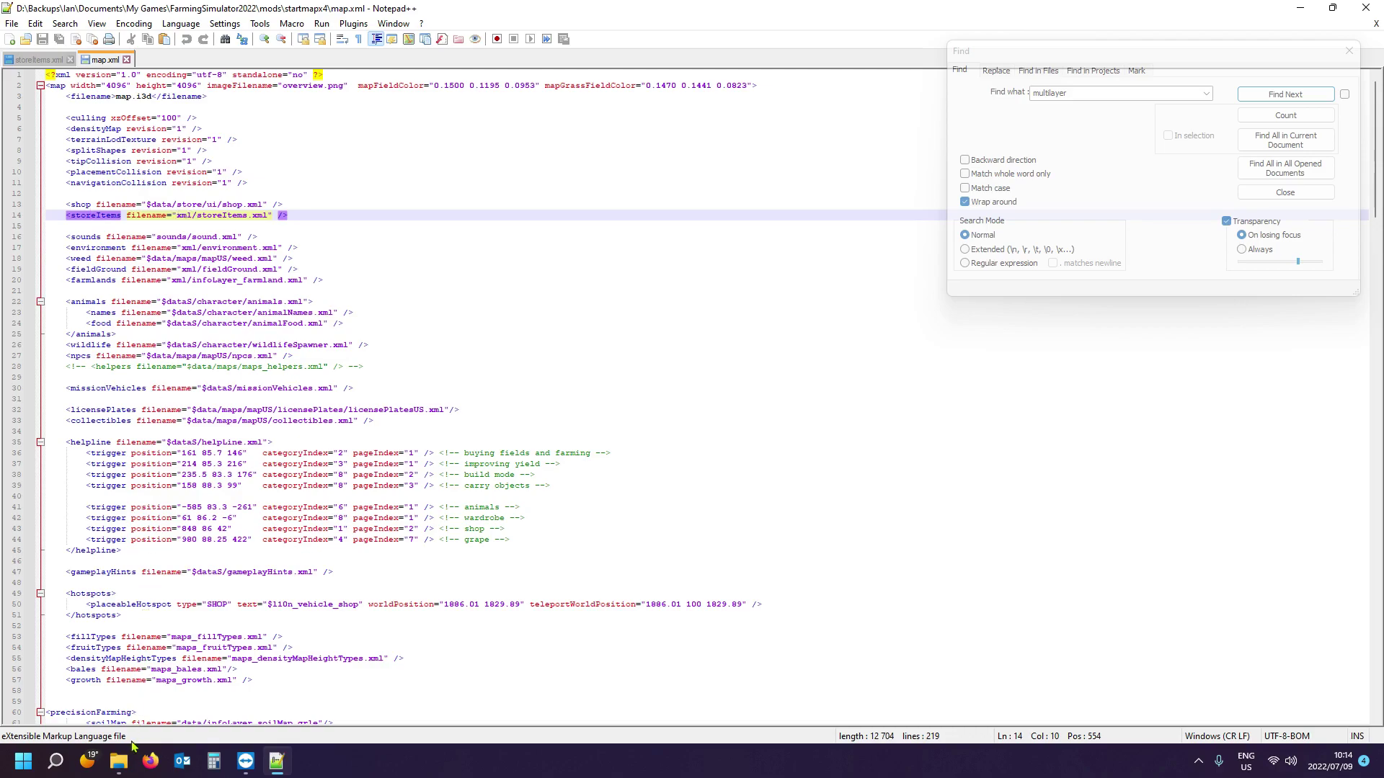
In File Explorer, go to the Farming Simulator 22 install folder and open data/maps/mapUS.
click(119, 761)
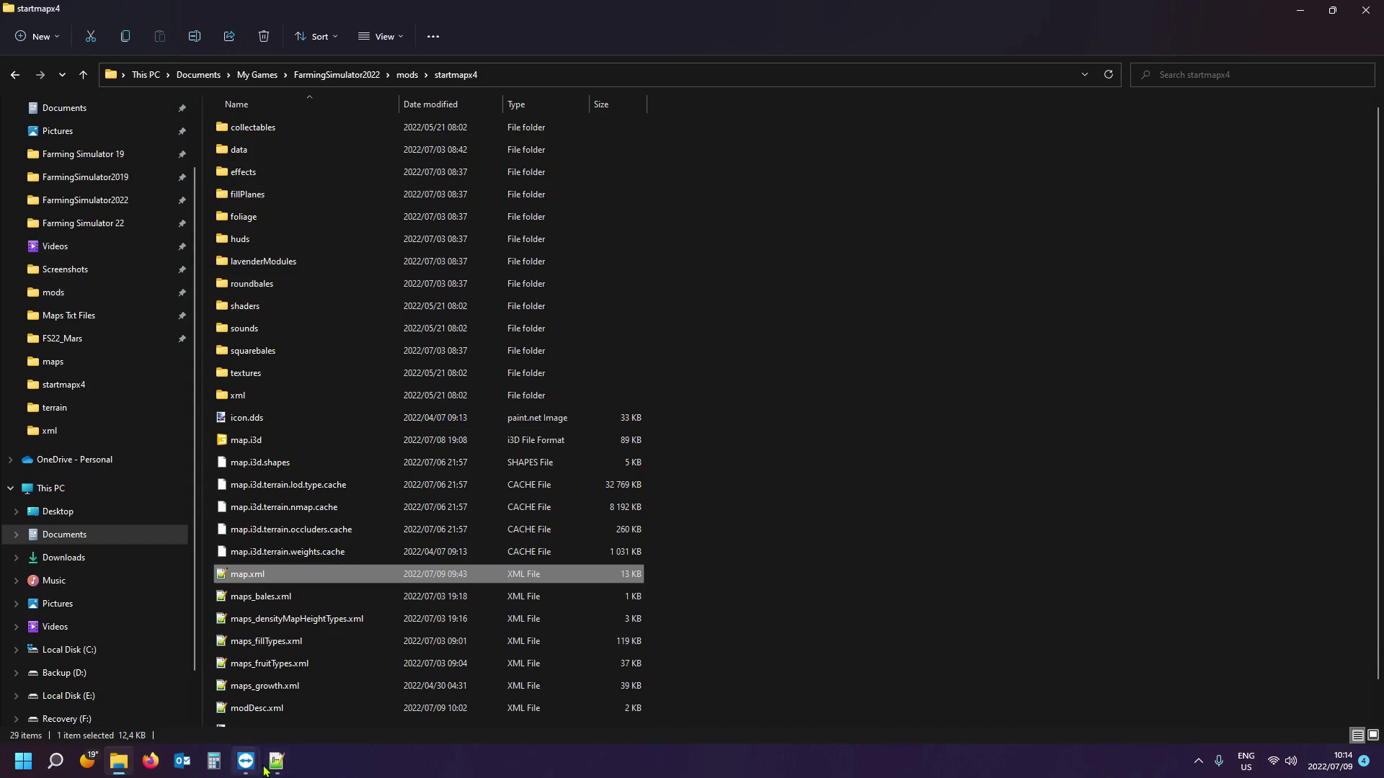
mouse_move(268, 773)
click(121, 223)
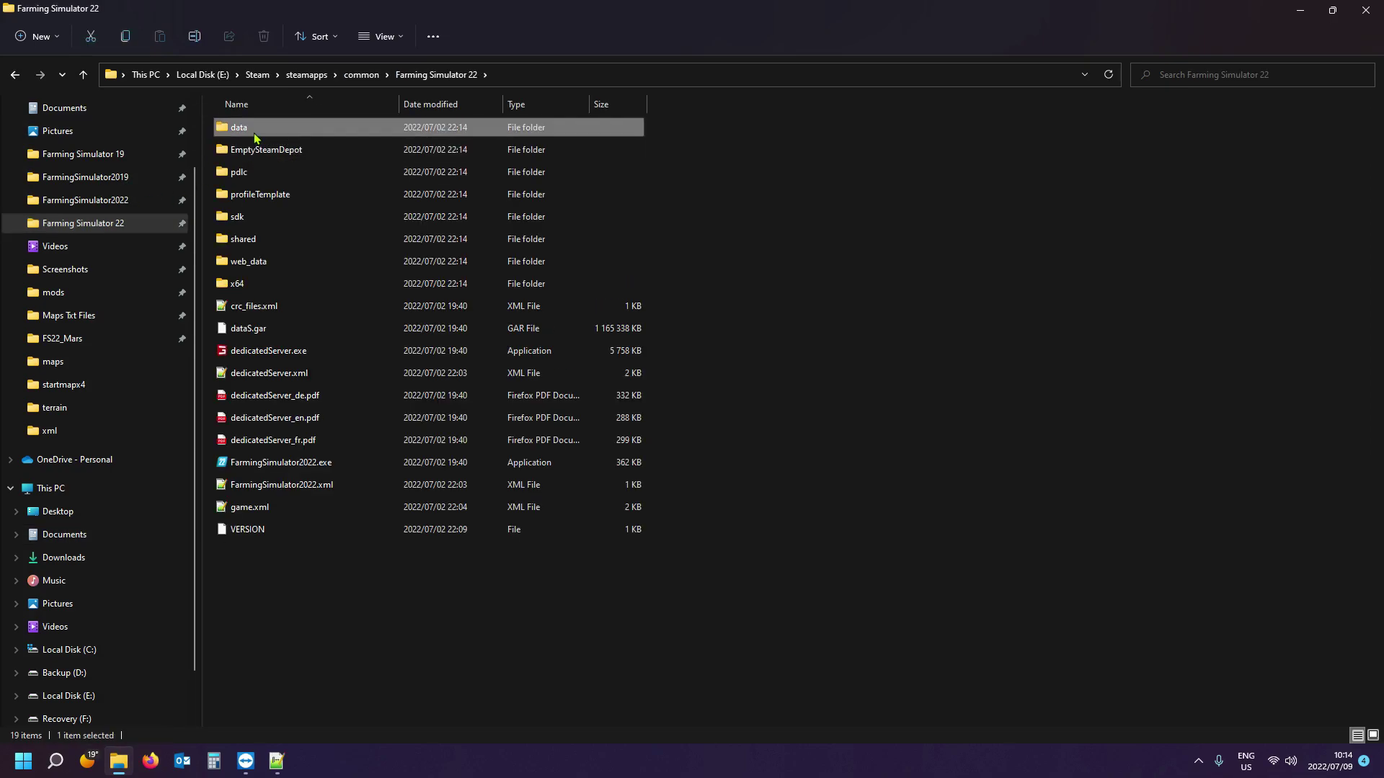
double_click(257, 133)
double_click(263, 247)
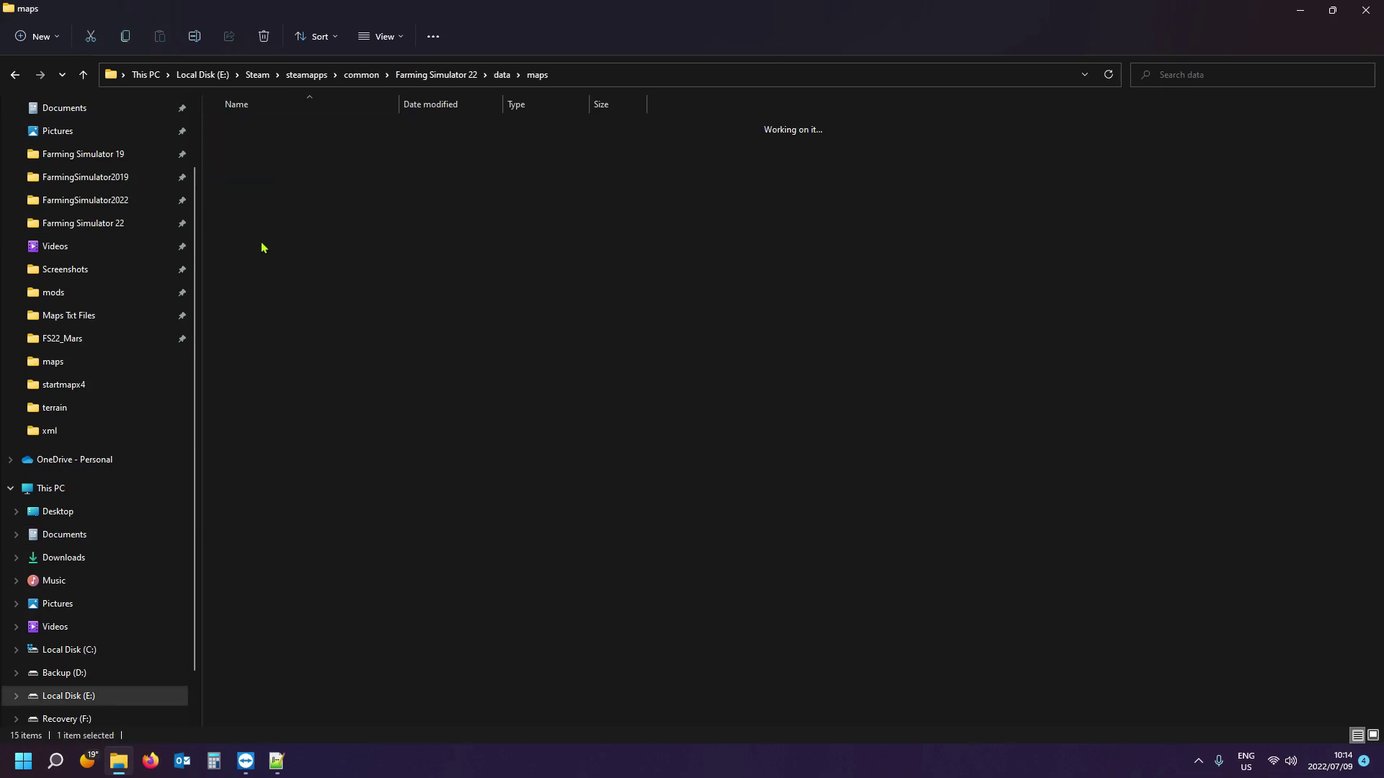
double_click(254, 173)
scroll(280, 520, down, 3)
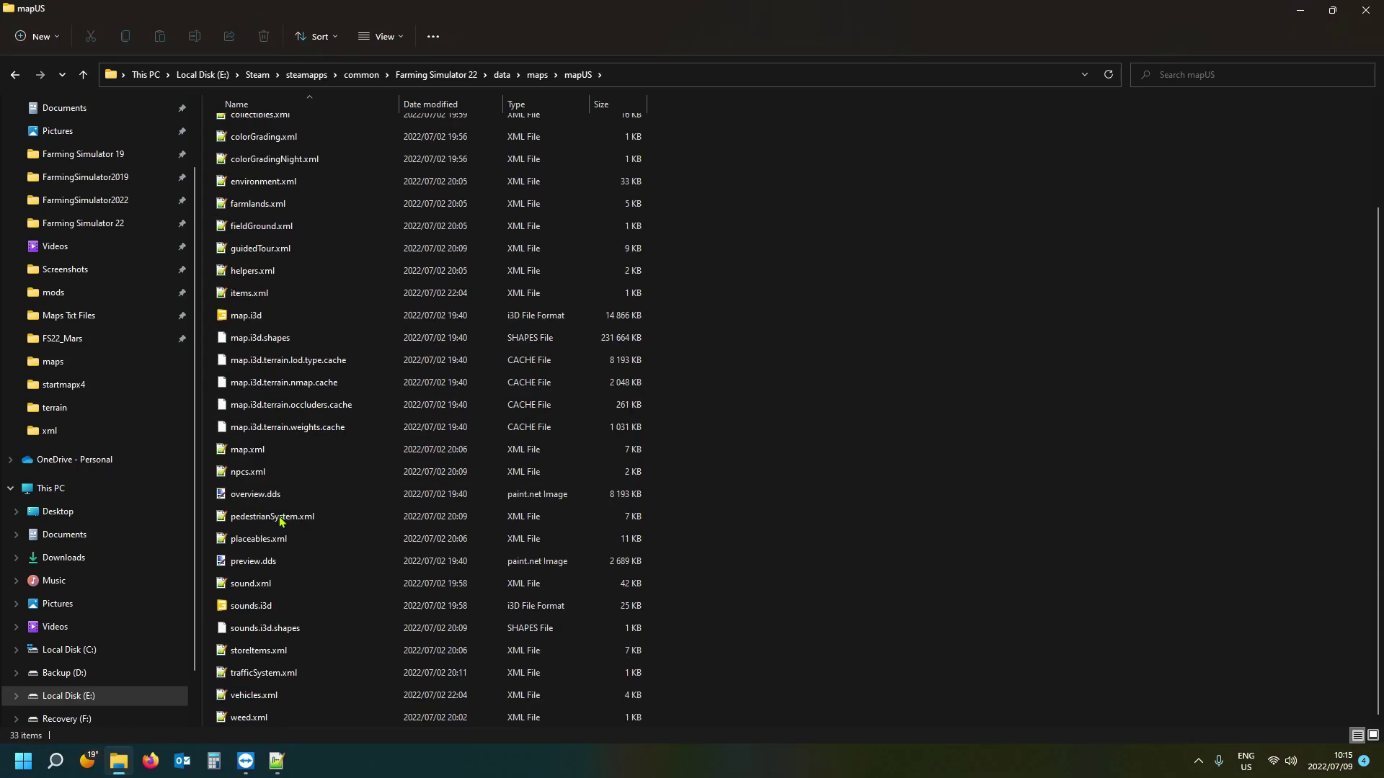
Open the mapUS folder's storeItems.xml and examine its PLANTS and TREES entries.
click(291, 659)
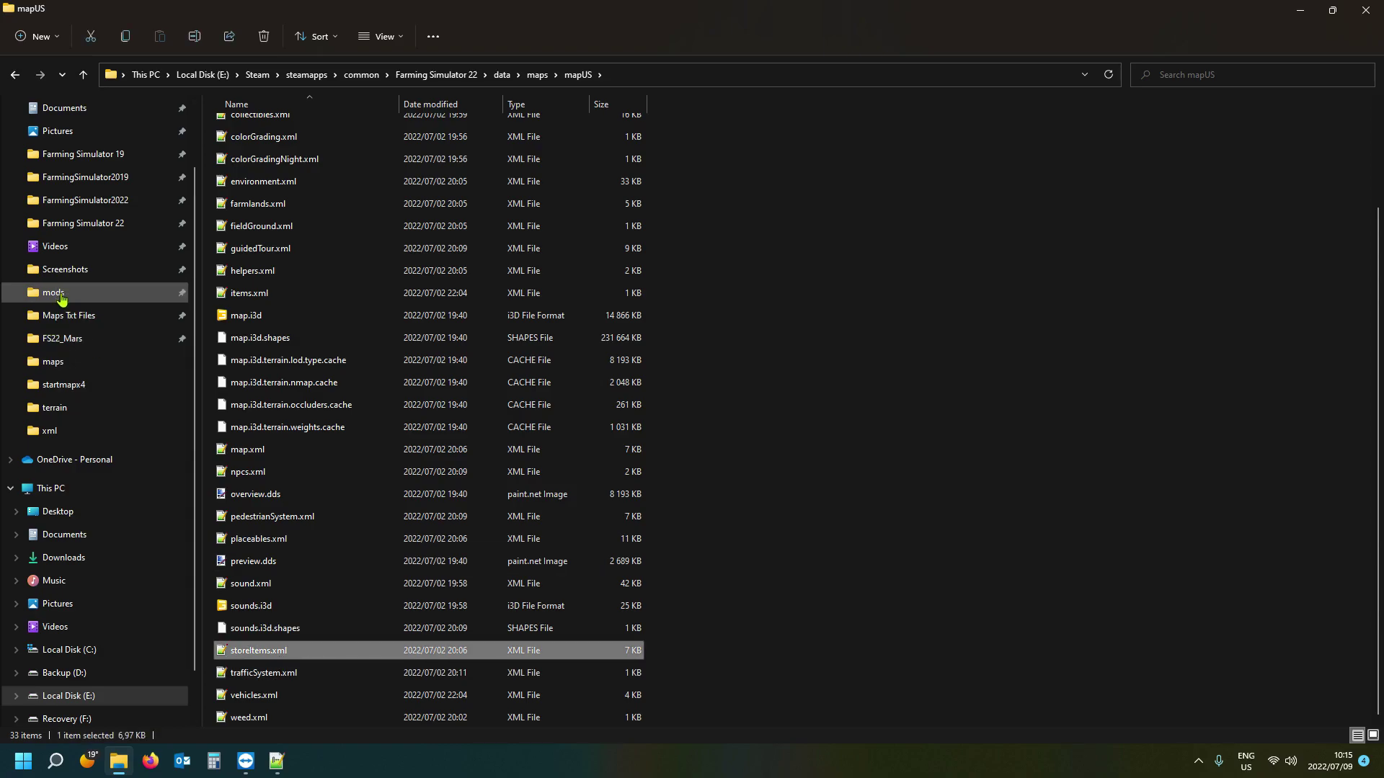
double_click(298, 658)
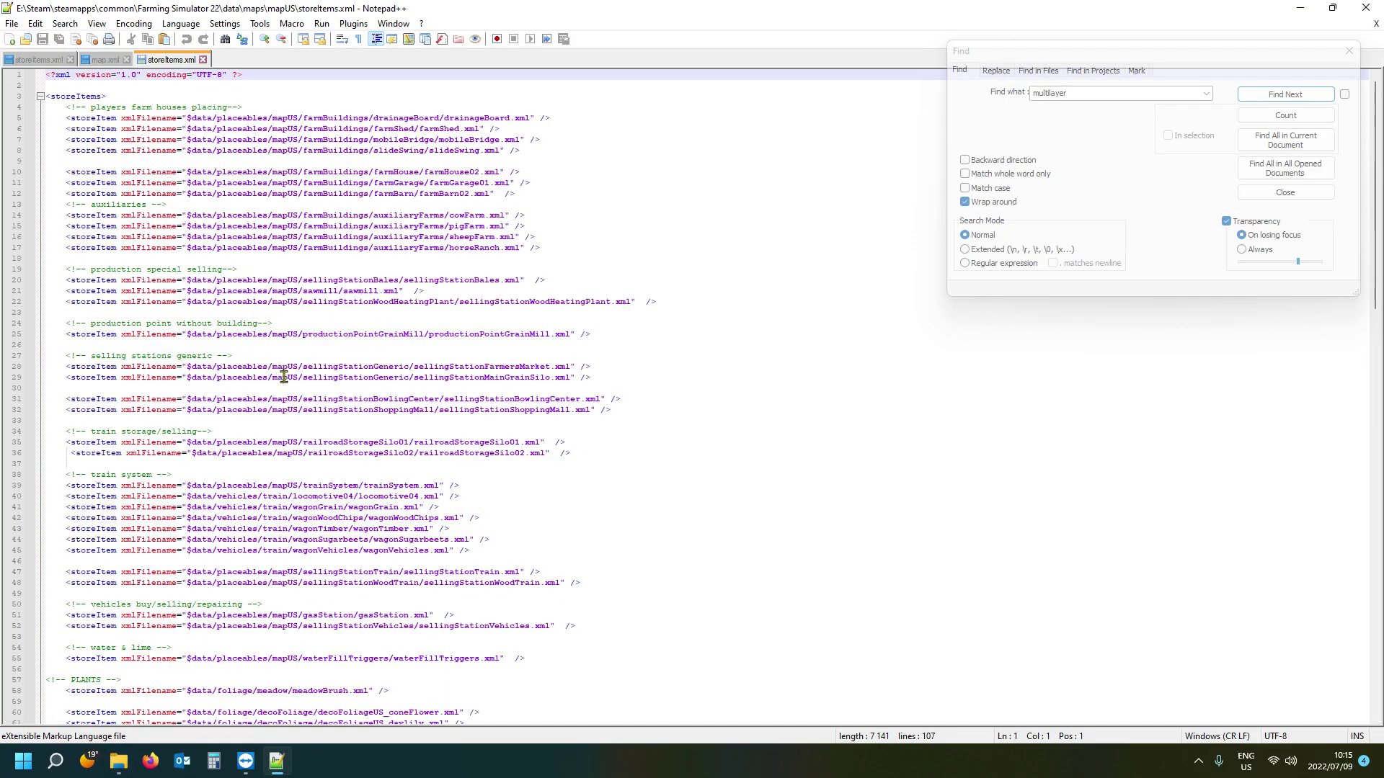
scroll(283, 374, down, 20)
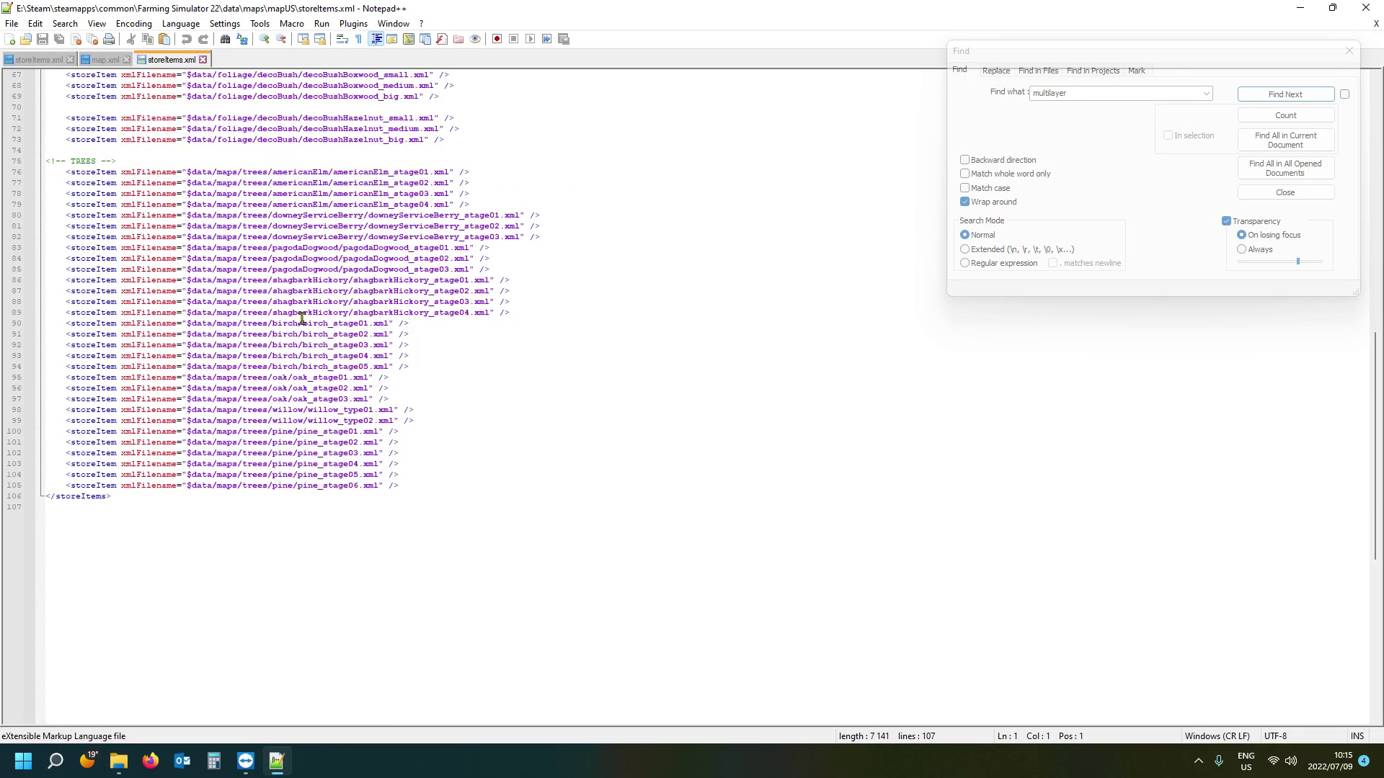
scroll(295, 254, up, 5)
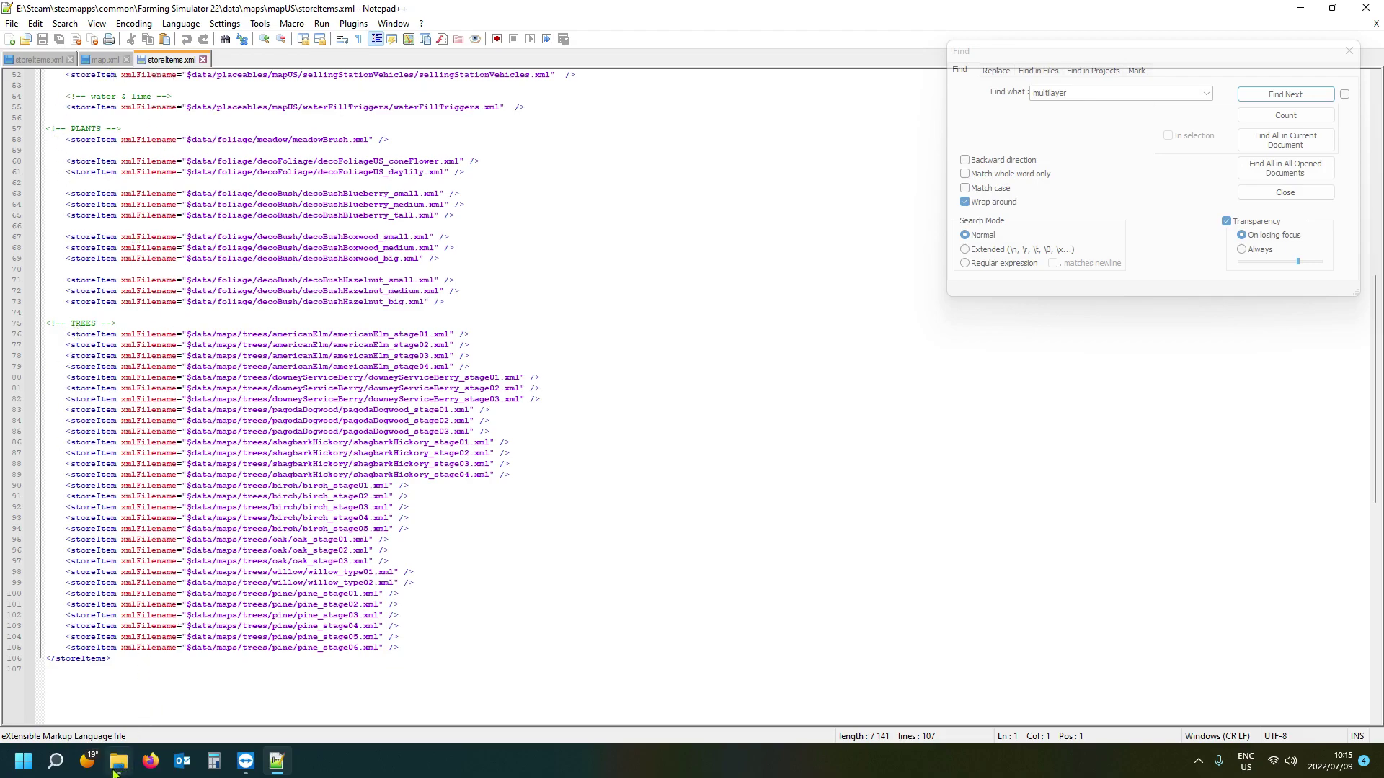
Check the storeItems reference in map.xml, and open the startmapx4 mod's xml folder in File Explorer to see the storeItems.xml it points to.
mouse_move(107, 772)
click(108, 61)
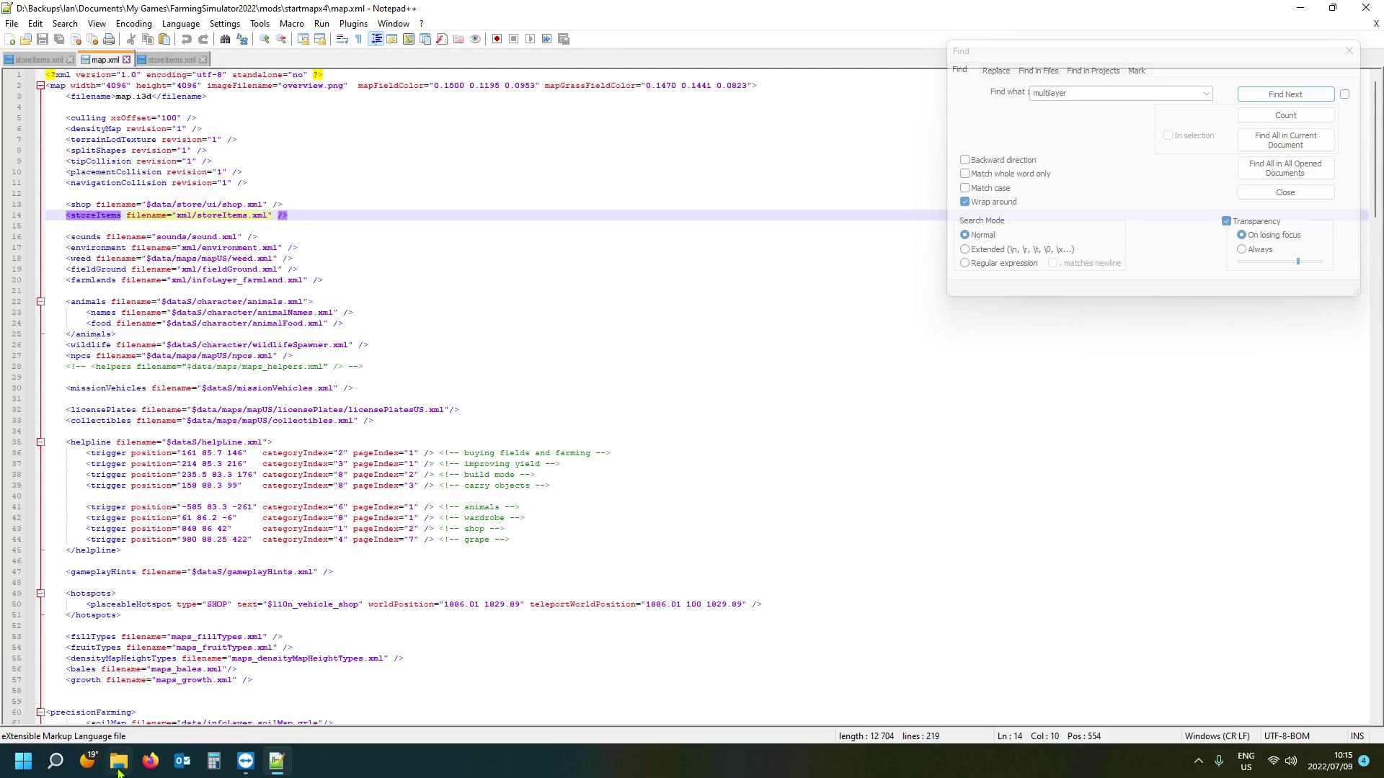
click(119, 681)
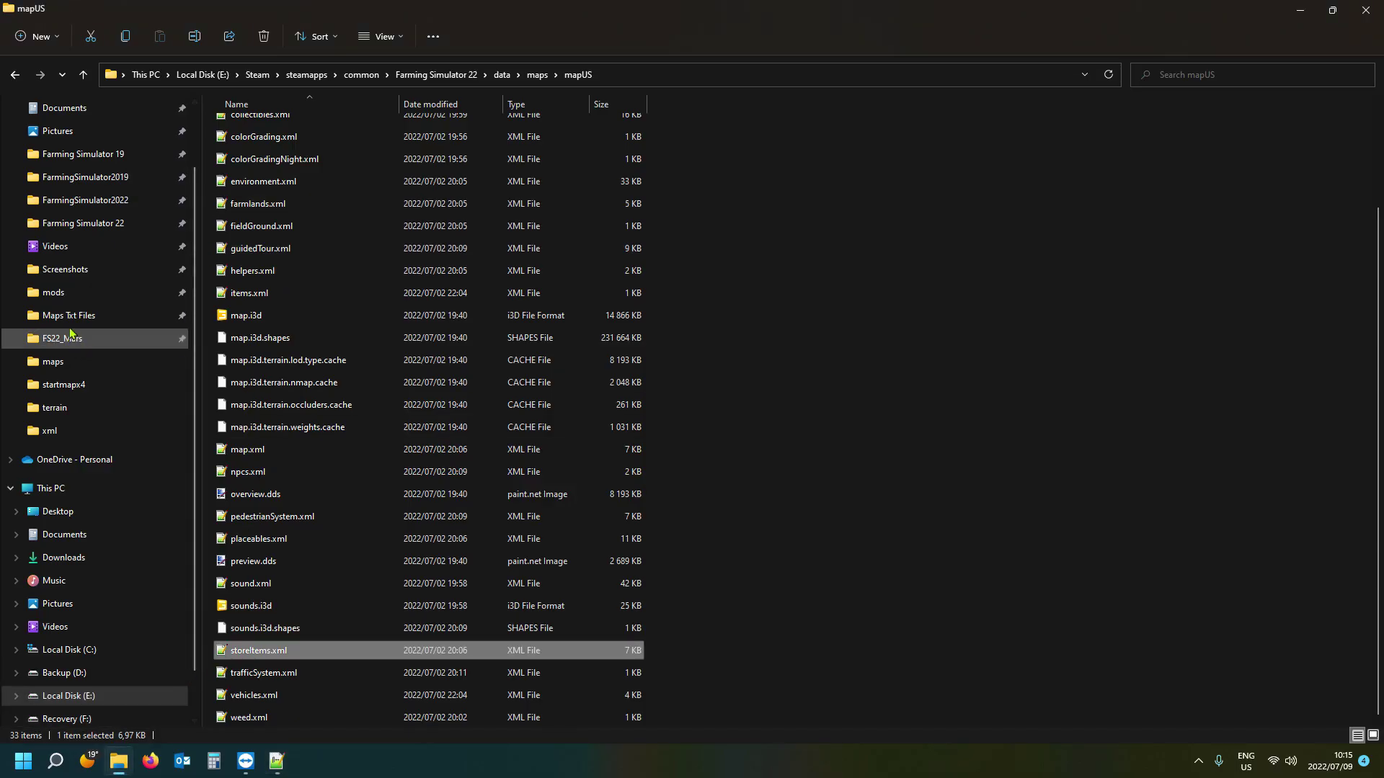
click(58, 292)
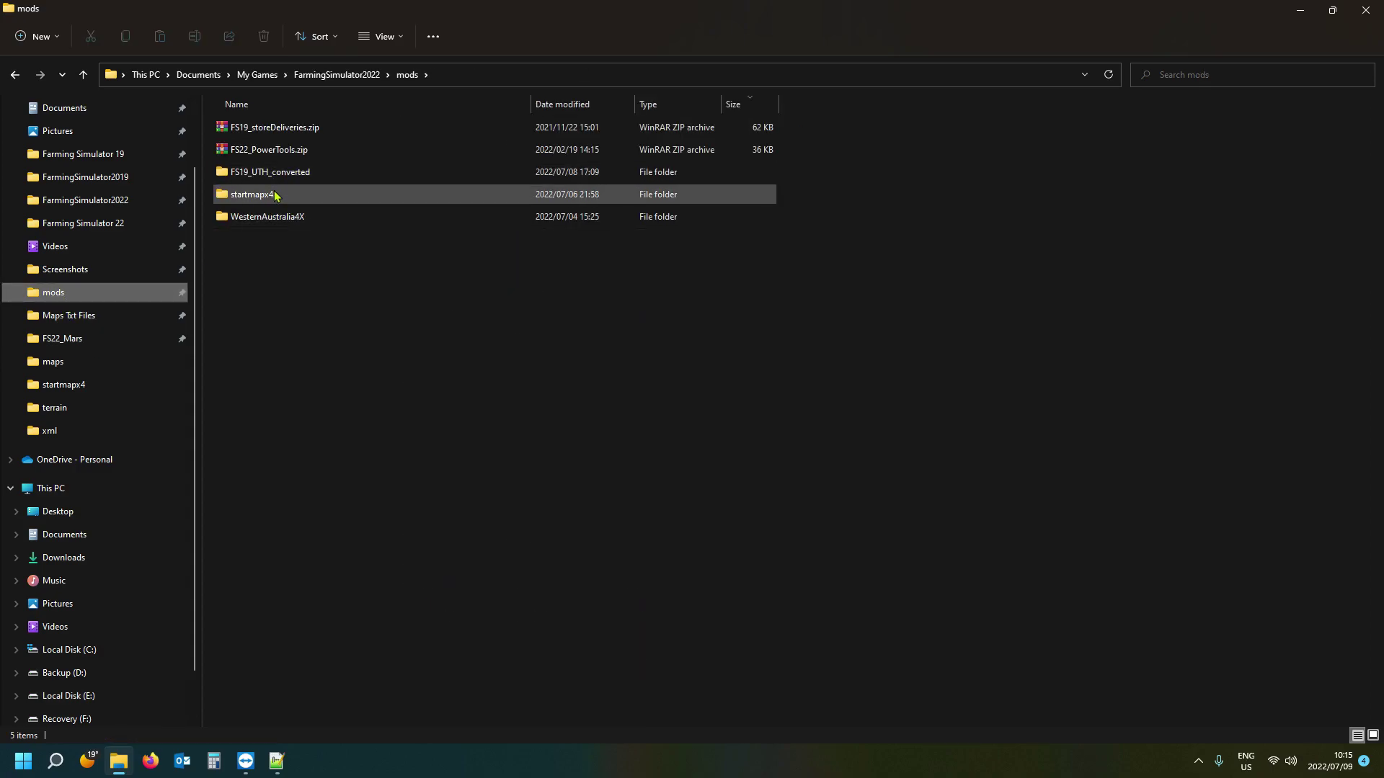
double_click(275, 194)
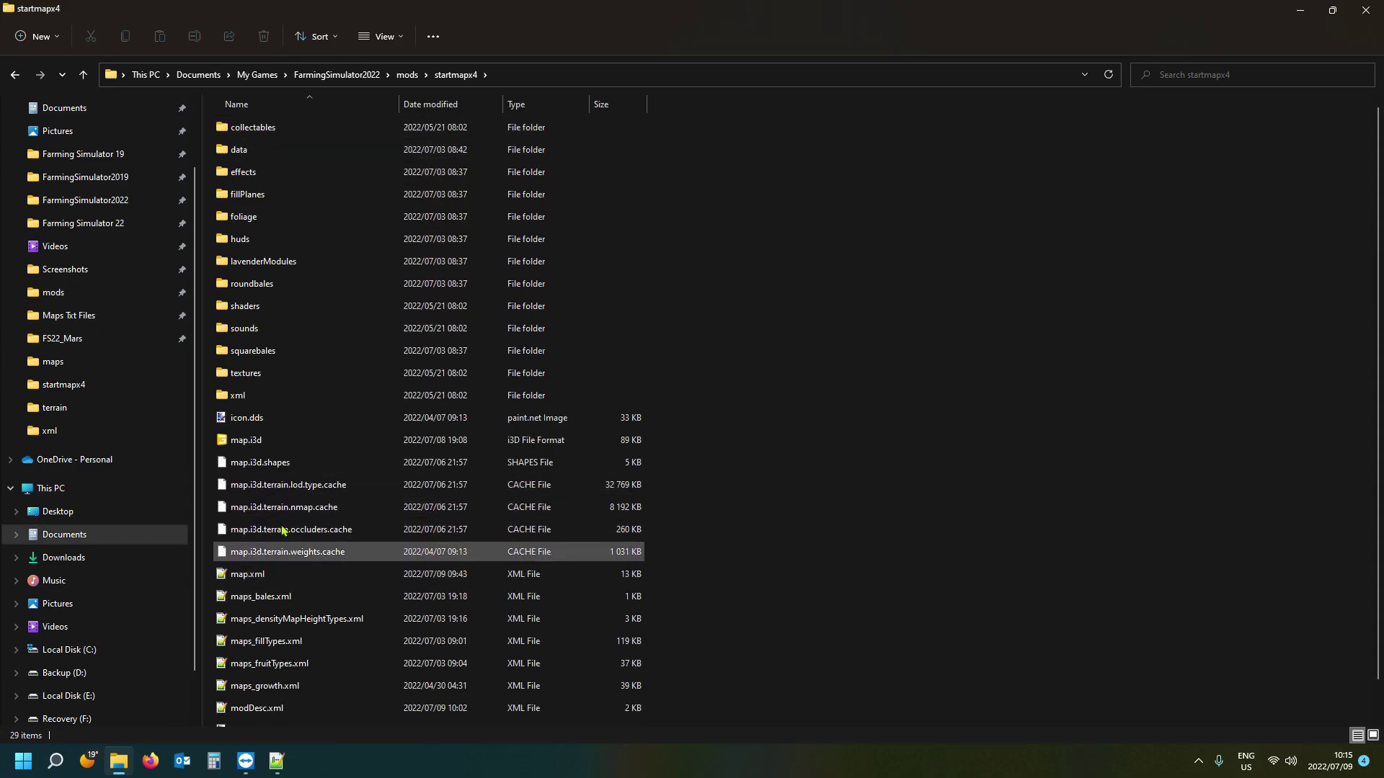
double_click(261, 401)
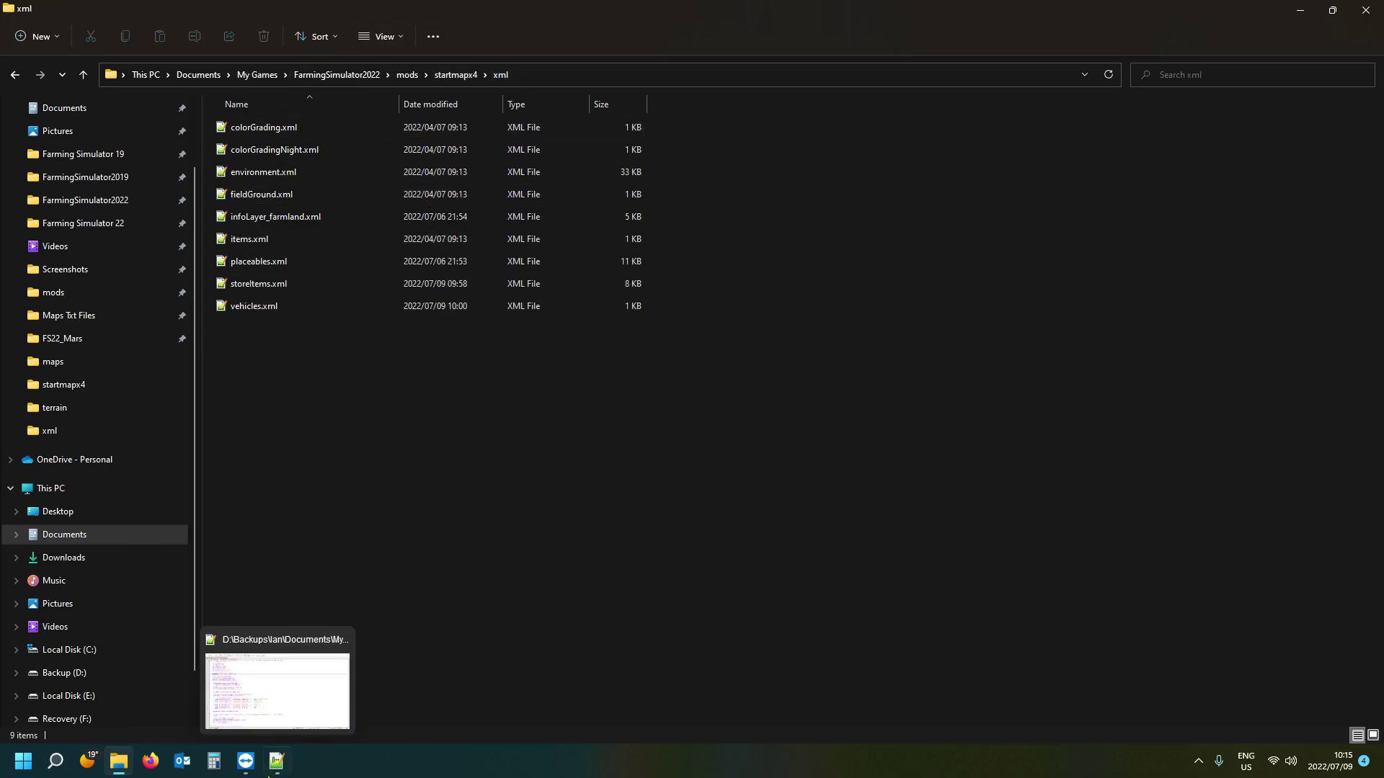
Back in Notepad++, close map.xml and add four blank lines after the last pine entry in the mapUS storeItems.xml.
click(278, 688)
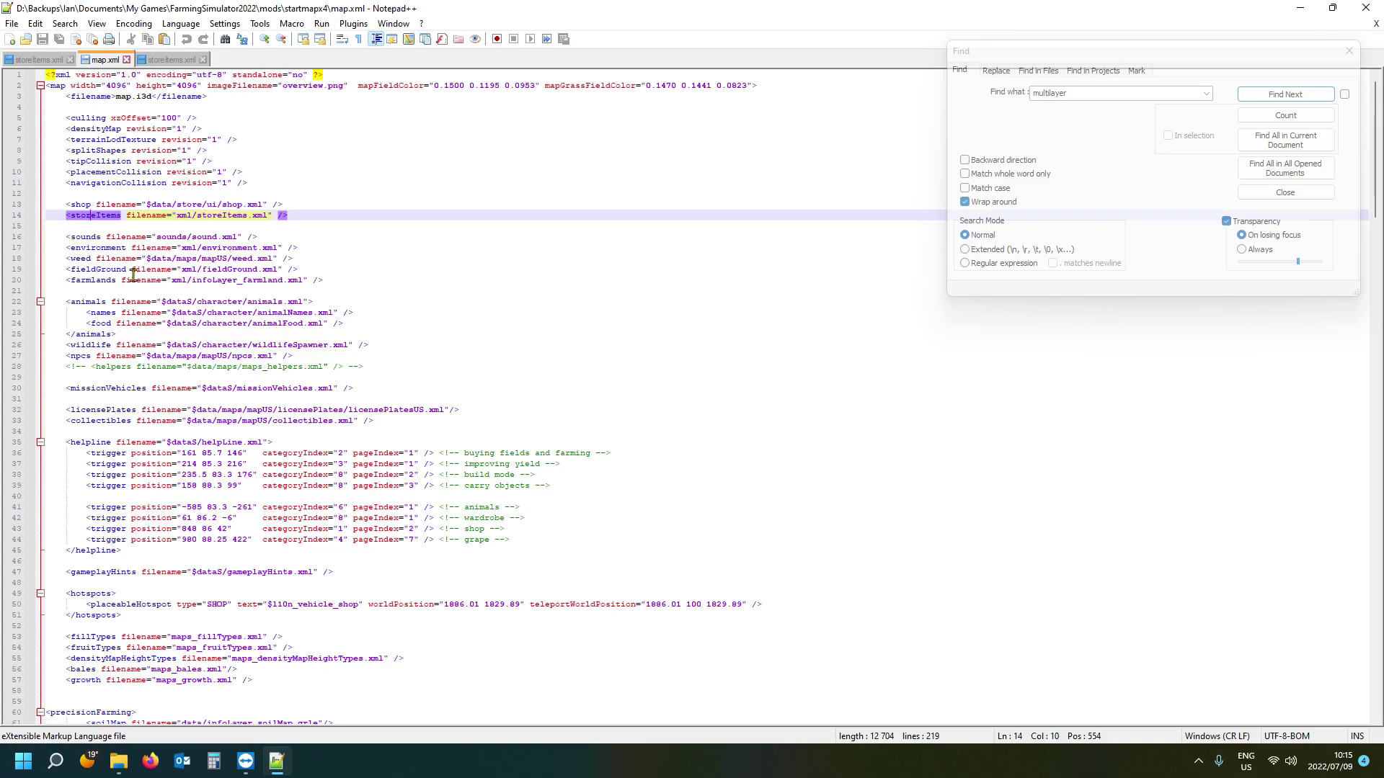
click(127, 60)
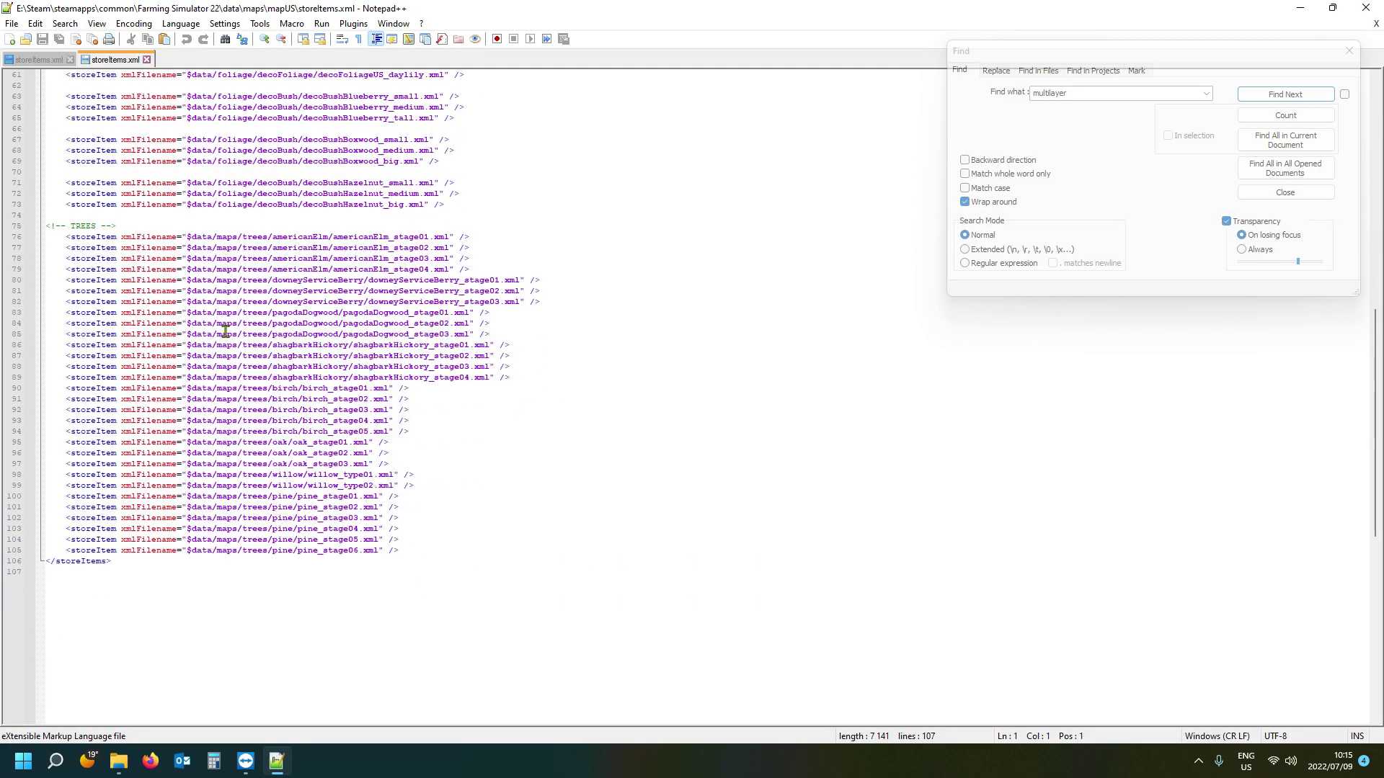
click(411, 560)
click(415, 551)
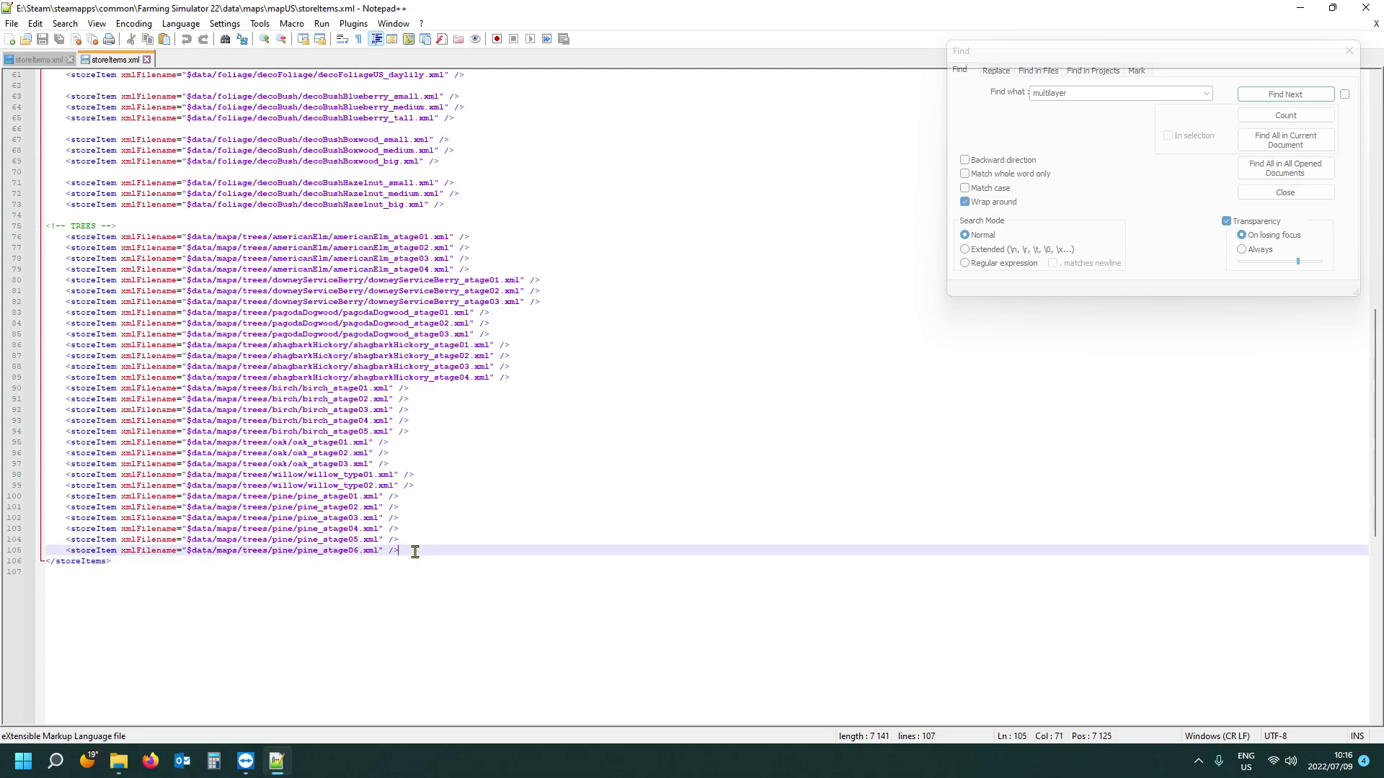
key(Return)
key(Return)
key(Return)
key(Return)
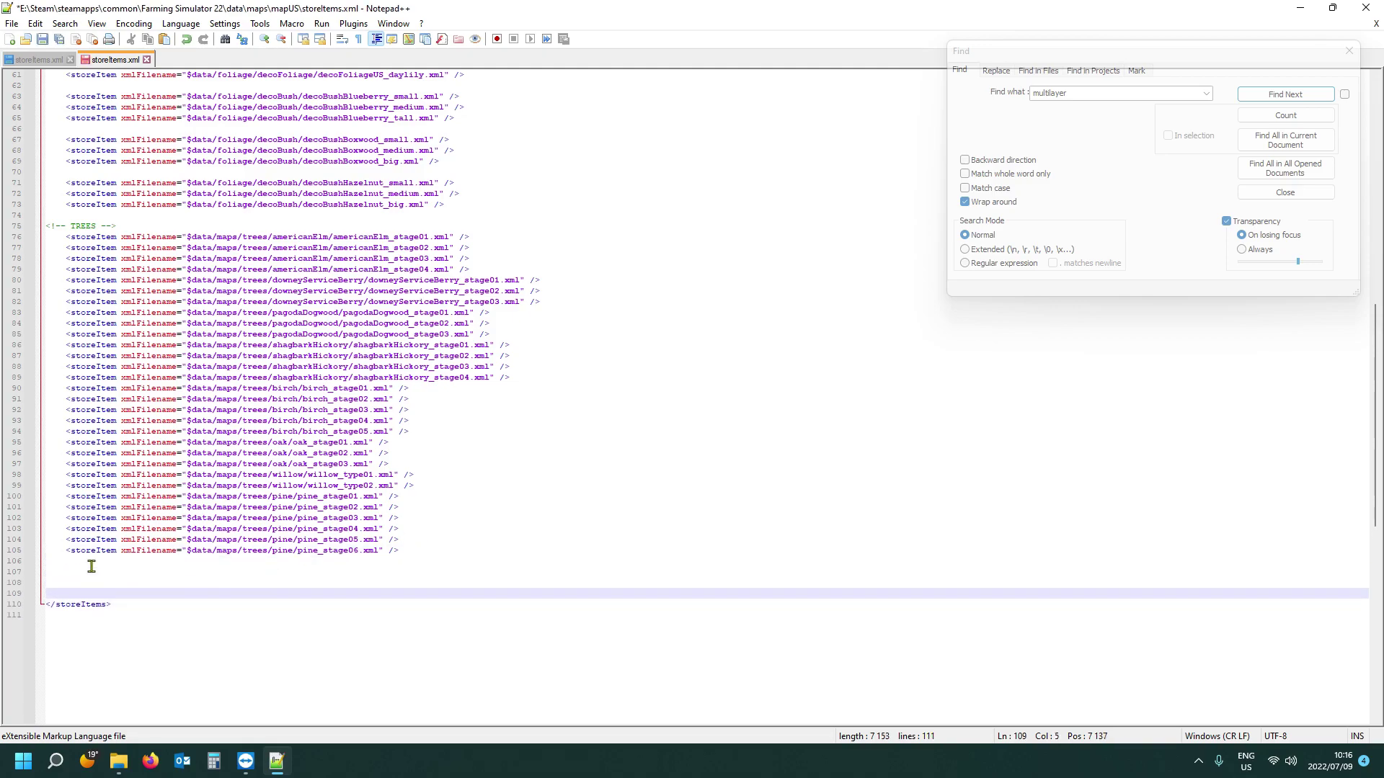
Copy the pine_stage06 storeItem line to line 107 below the TREES list, keeping only one pasted copy.
click(60, 564)
click(20, 551)
key(ctrl+c)
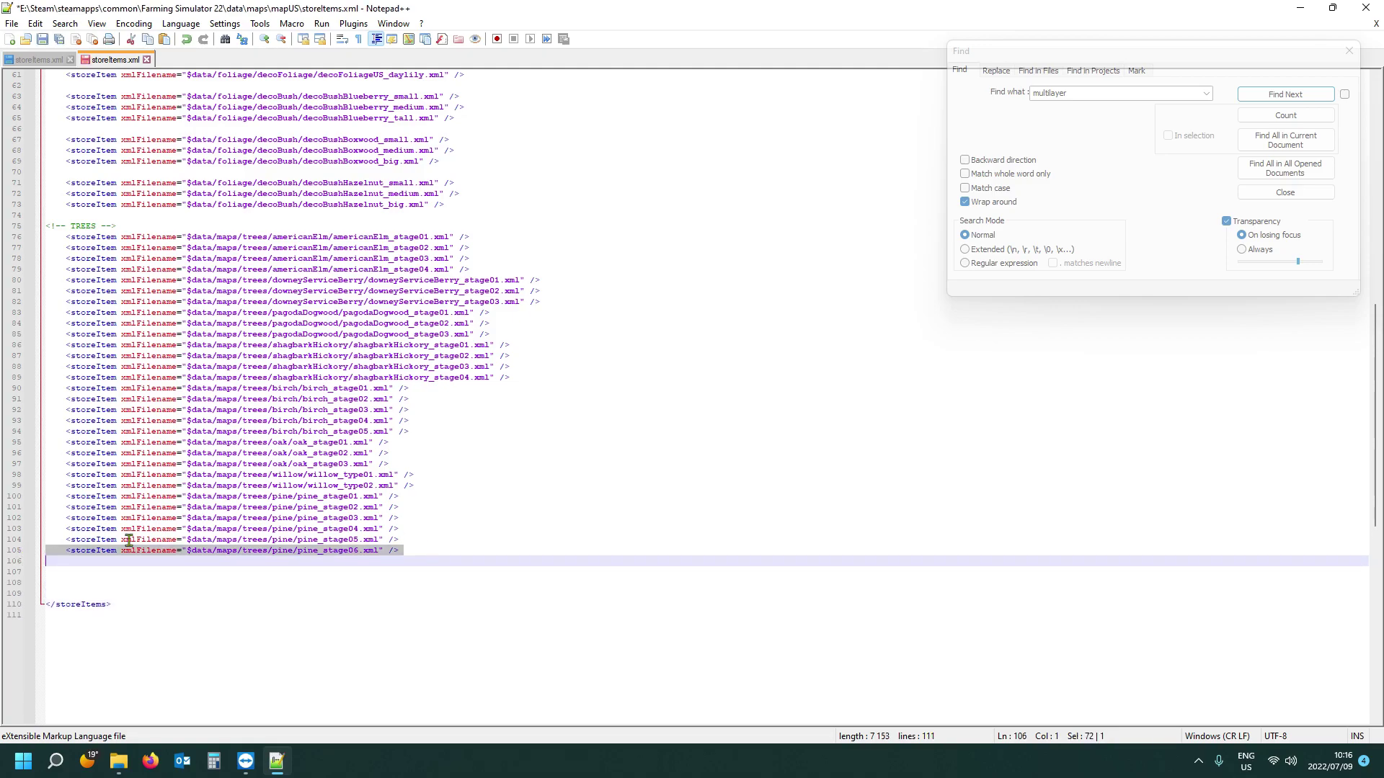
click(49, 571)
key(ctrl+v)
key(ctrl+v)
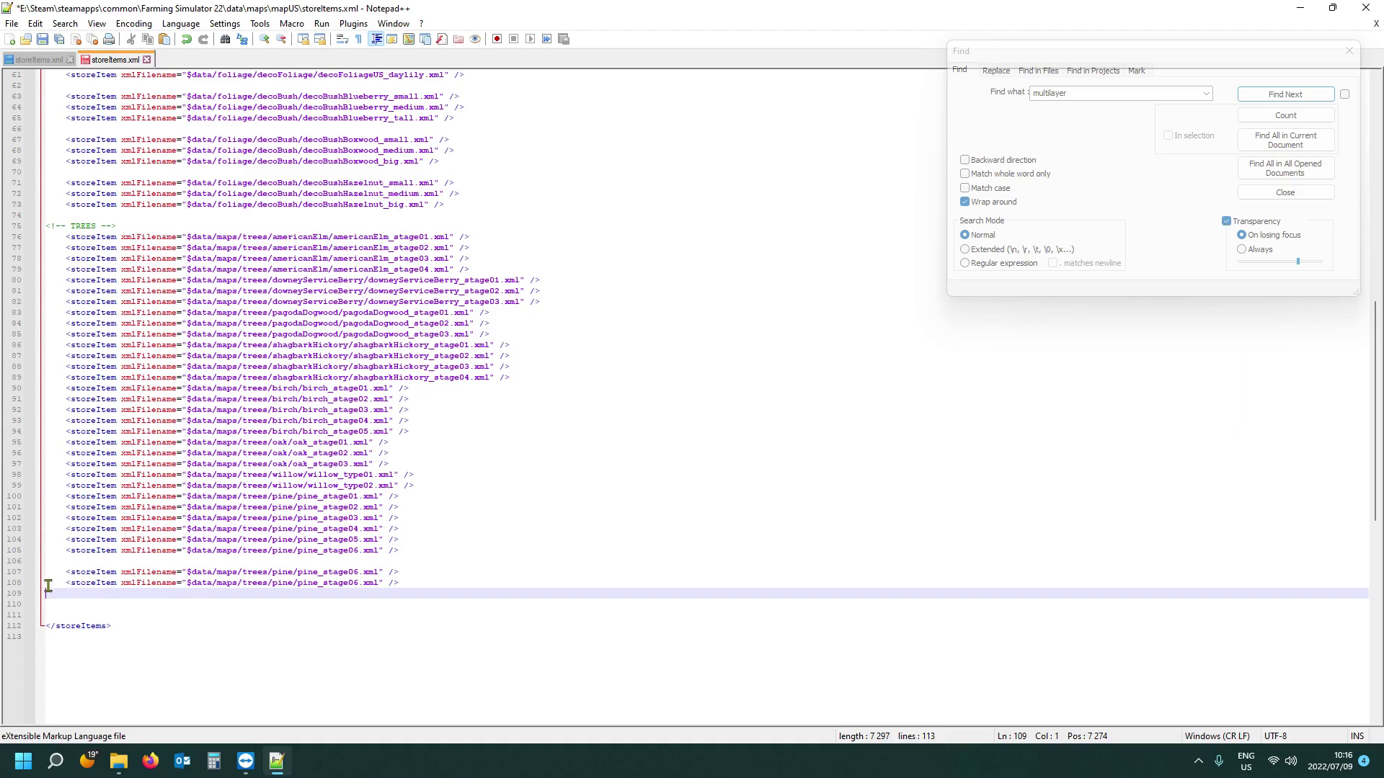
click(19, 584)
key(Delete)
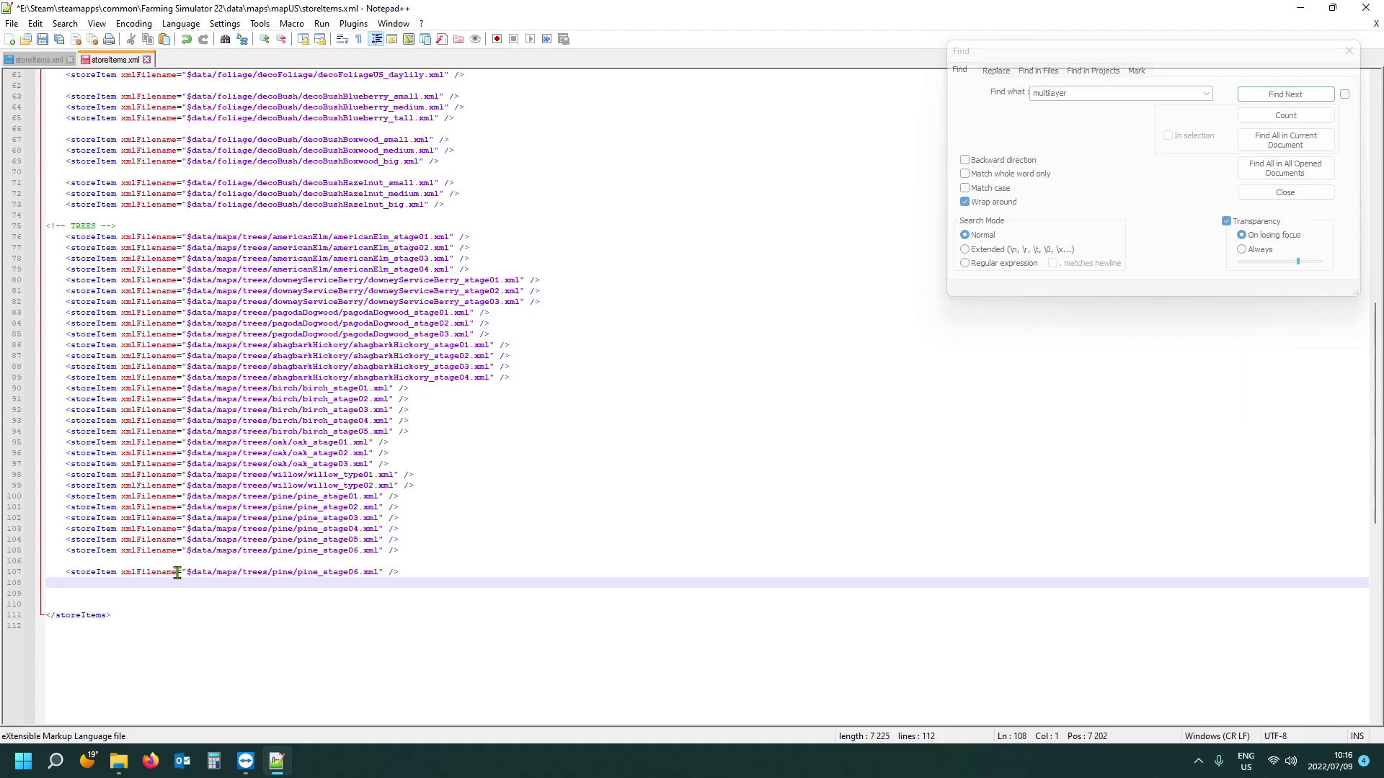
In File Explorer, go to the Farming Simulator 22 install's data/maps/trees folder and open oliveTree.
click(118, 761)
scroll(99, 374, up, 2)
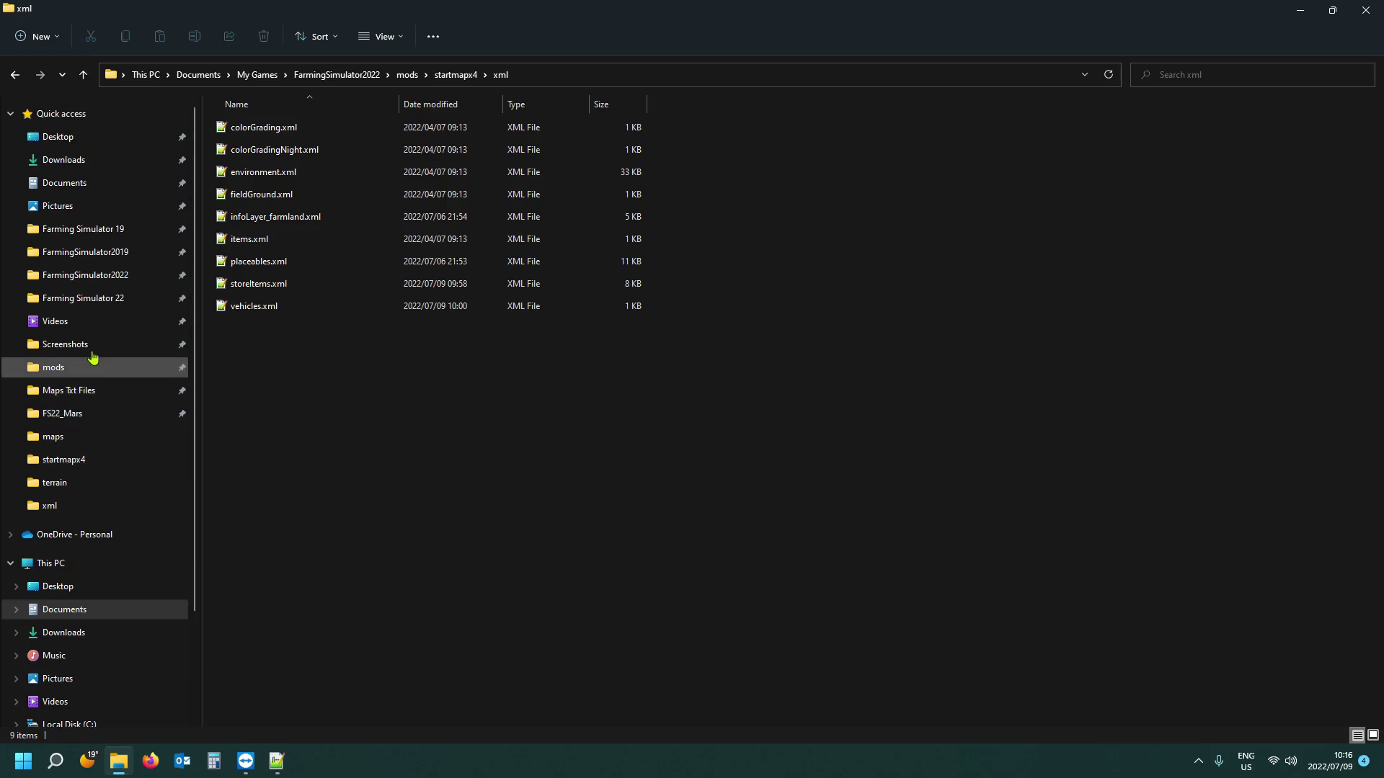
click(95, 301)
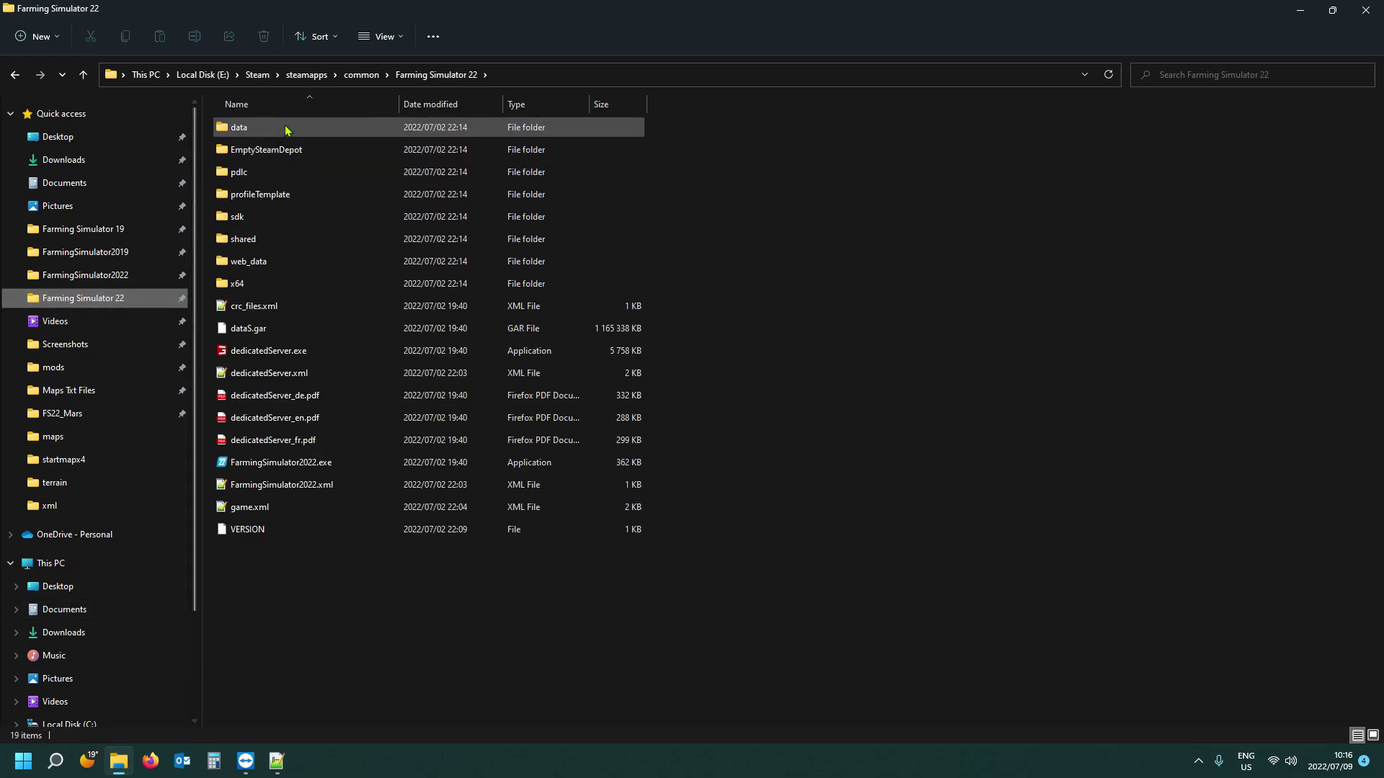
double_click(286, 130)
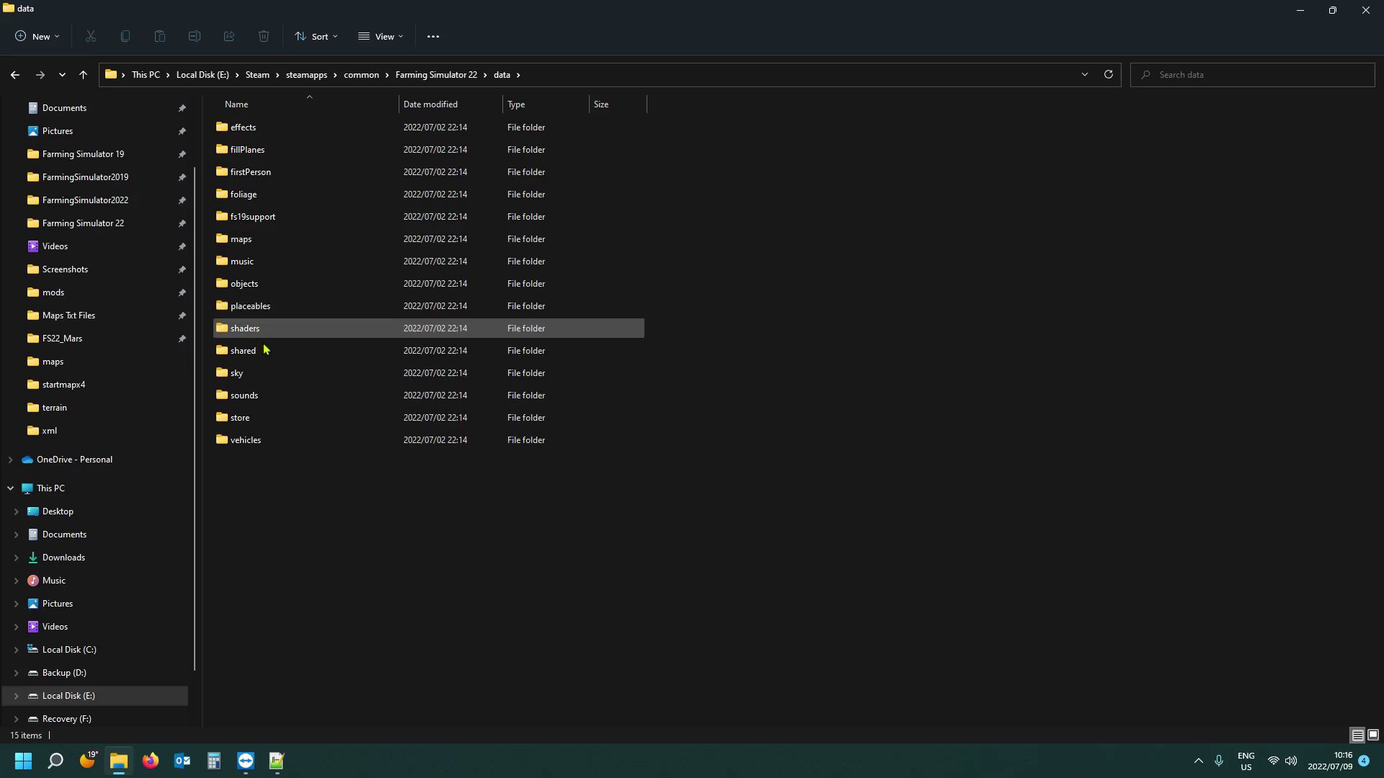
double_click(272, 243)
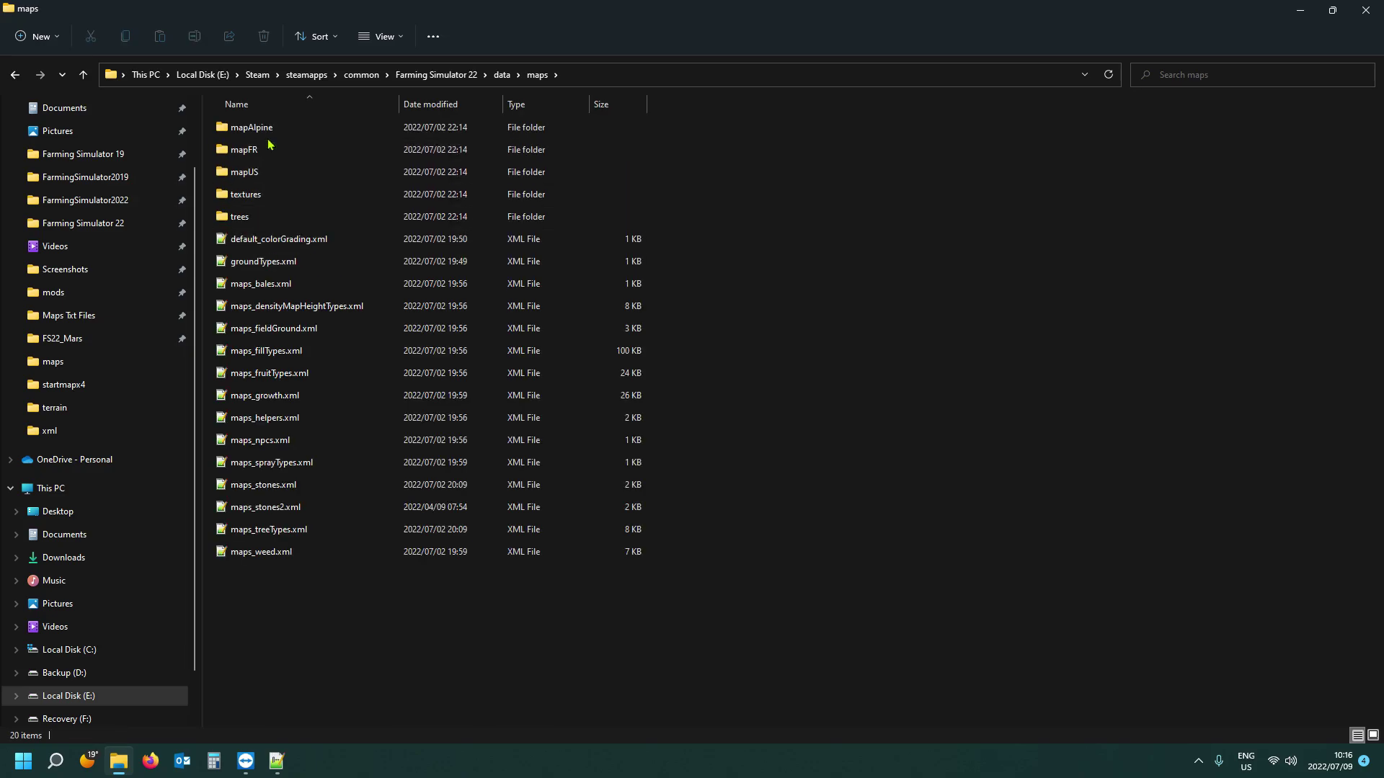
double_click(245, 223)
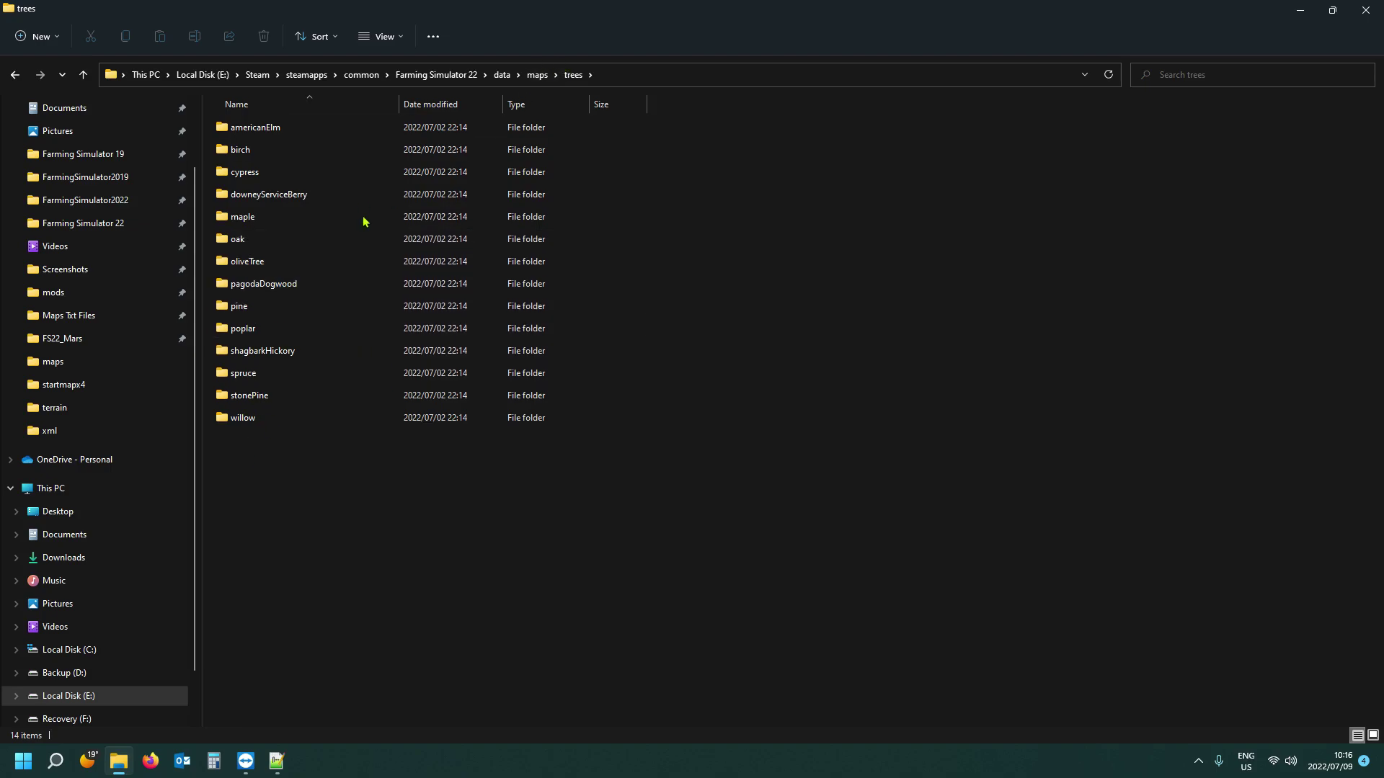
double_click(271, 264)
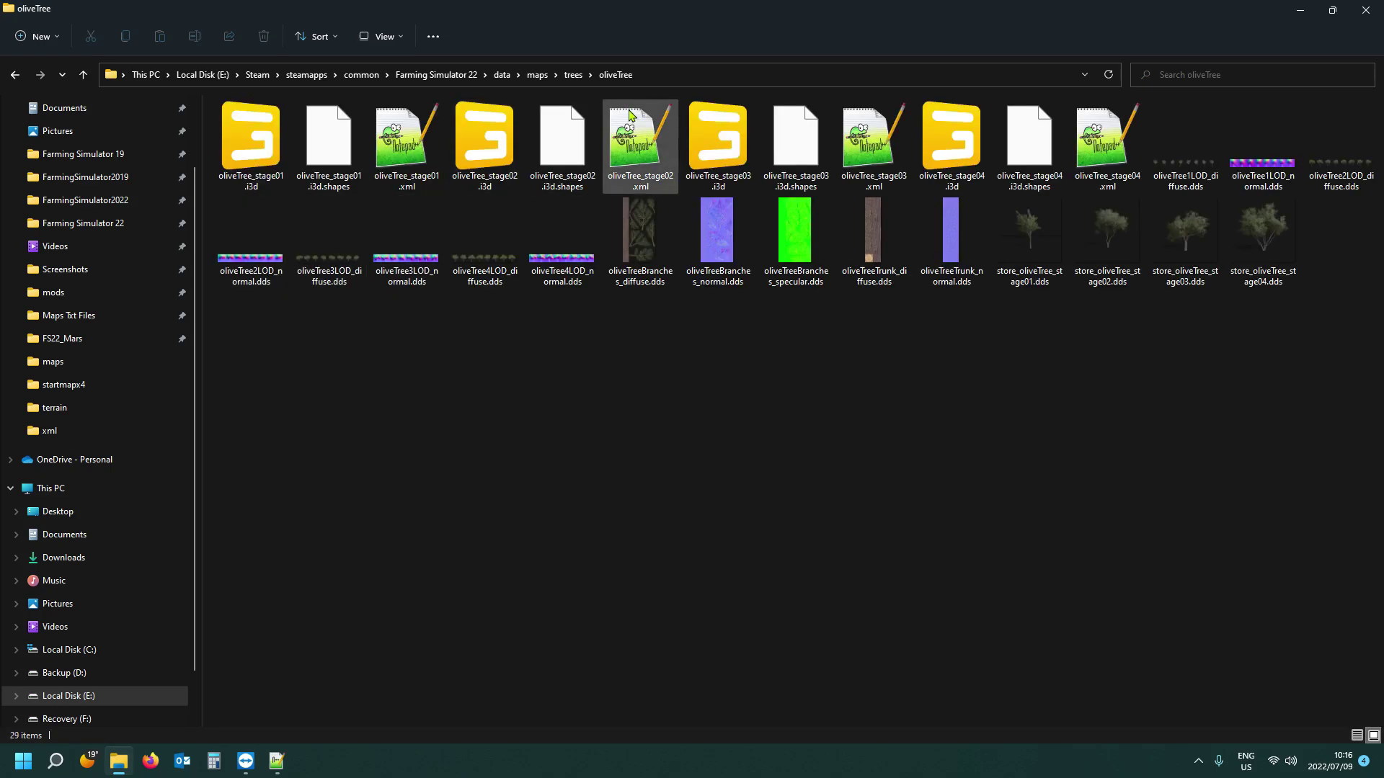
Take the folder name "oliveTree" from the path and put it in place of the "pine" folder in the copied storeItem line in Notepad++.
click(666, 75)
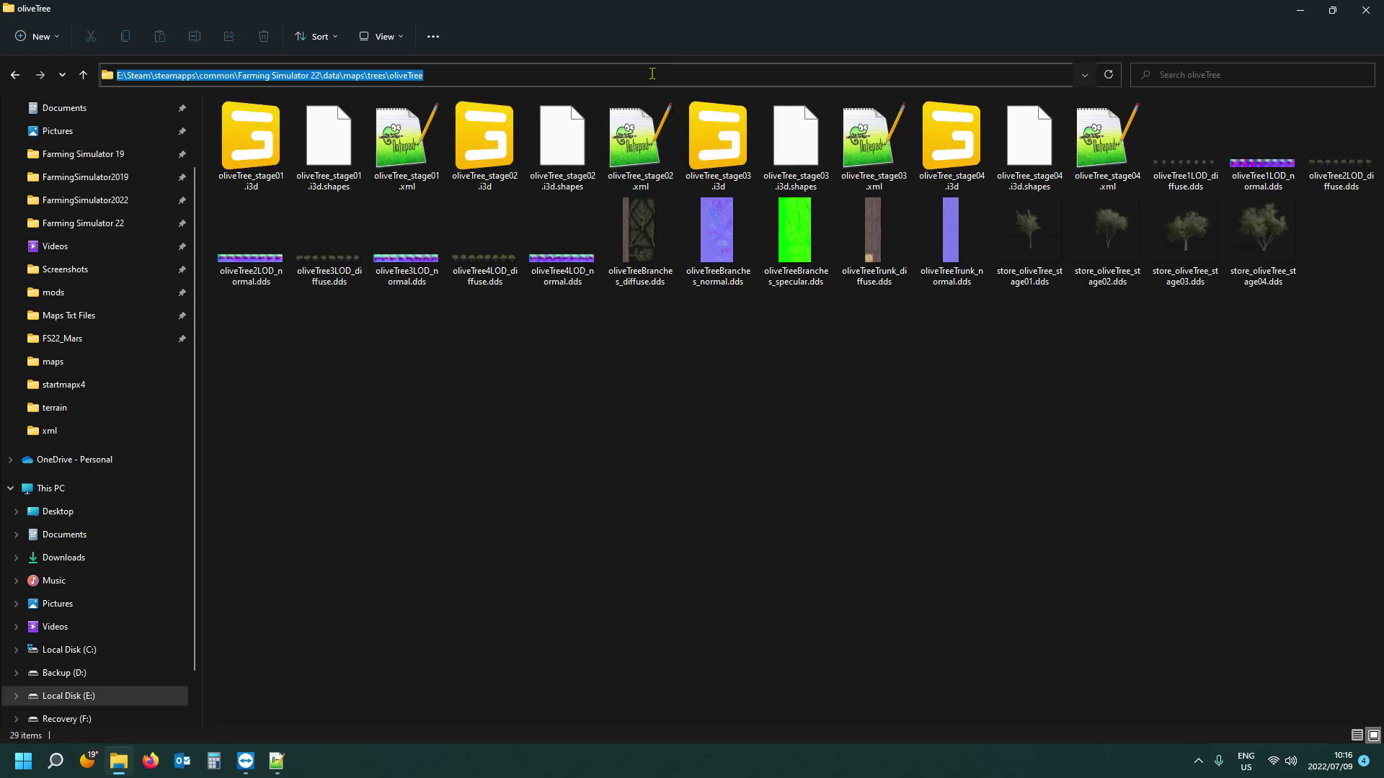
click(638, 75)
drag(391, 77, 474, 71)
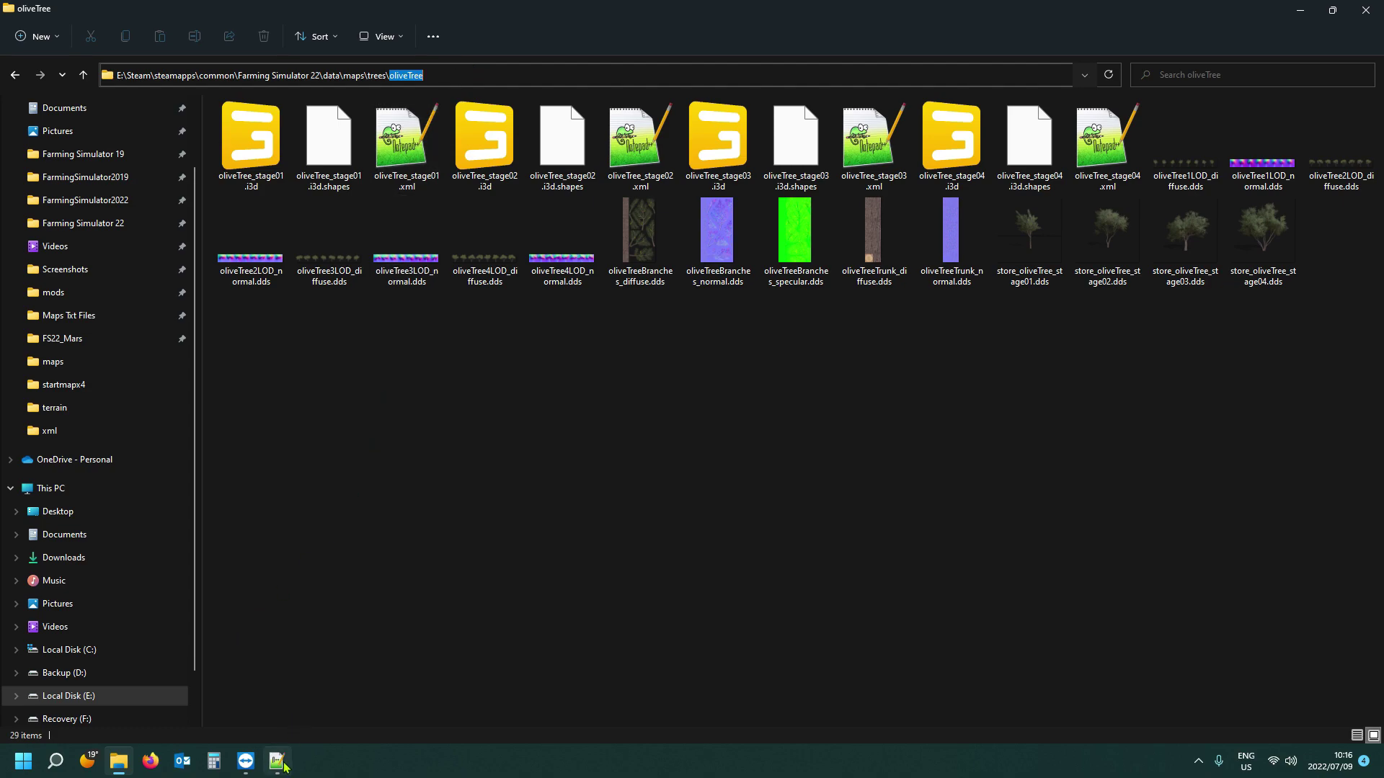
click(277, 681)
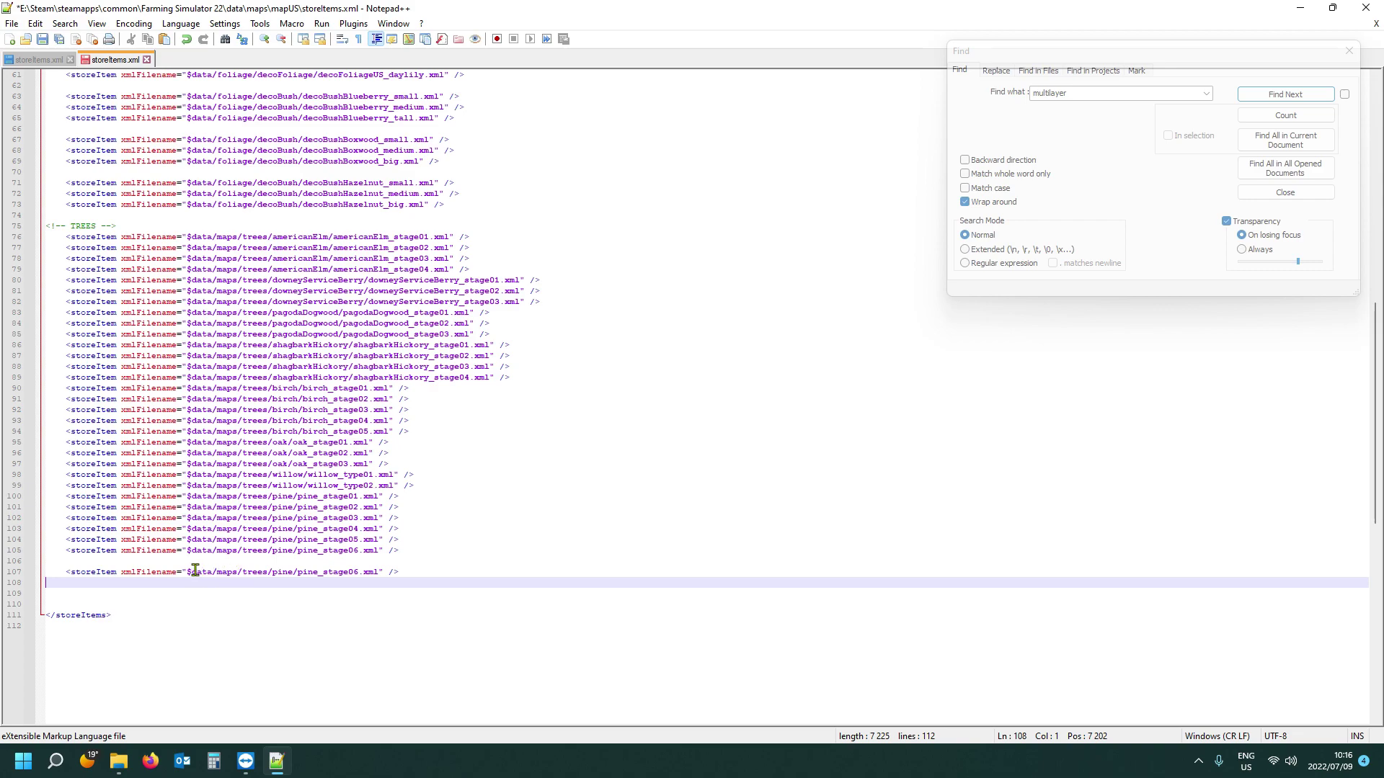
double_click(279, 572)
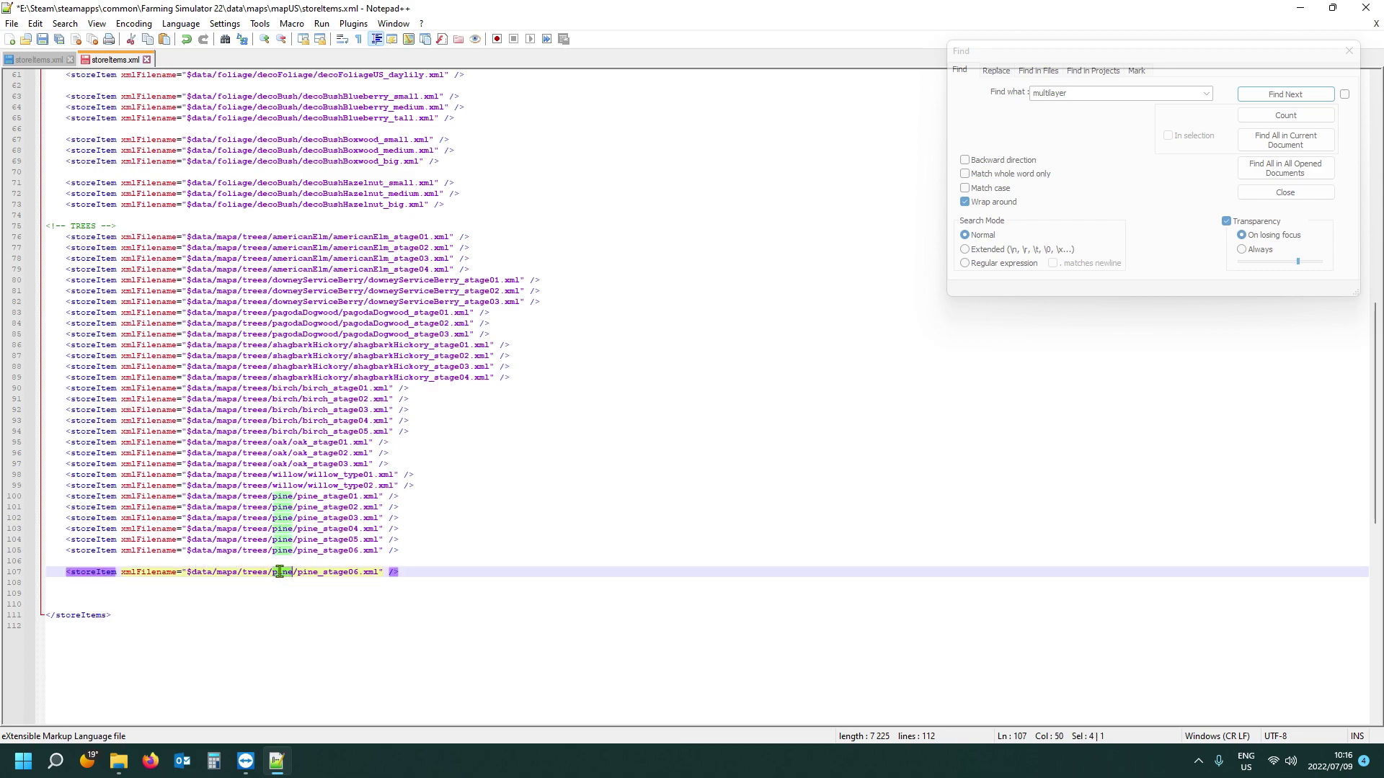
text(oliveTree)
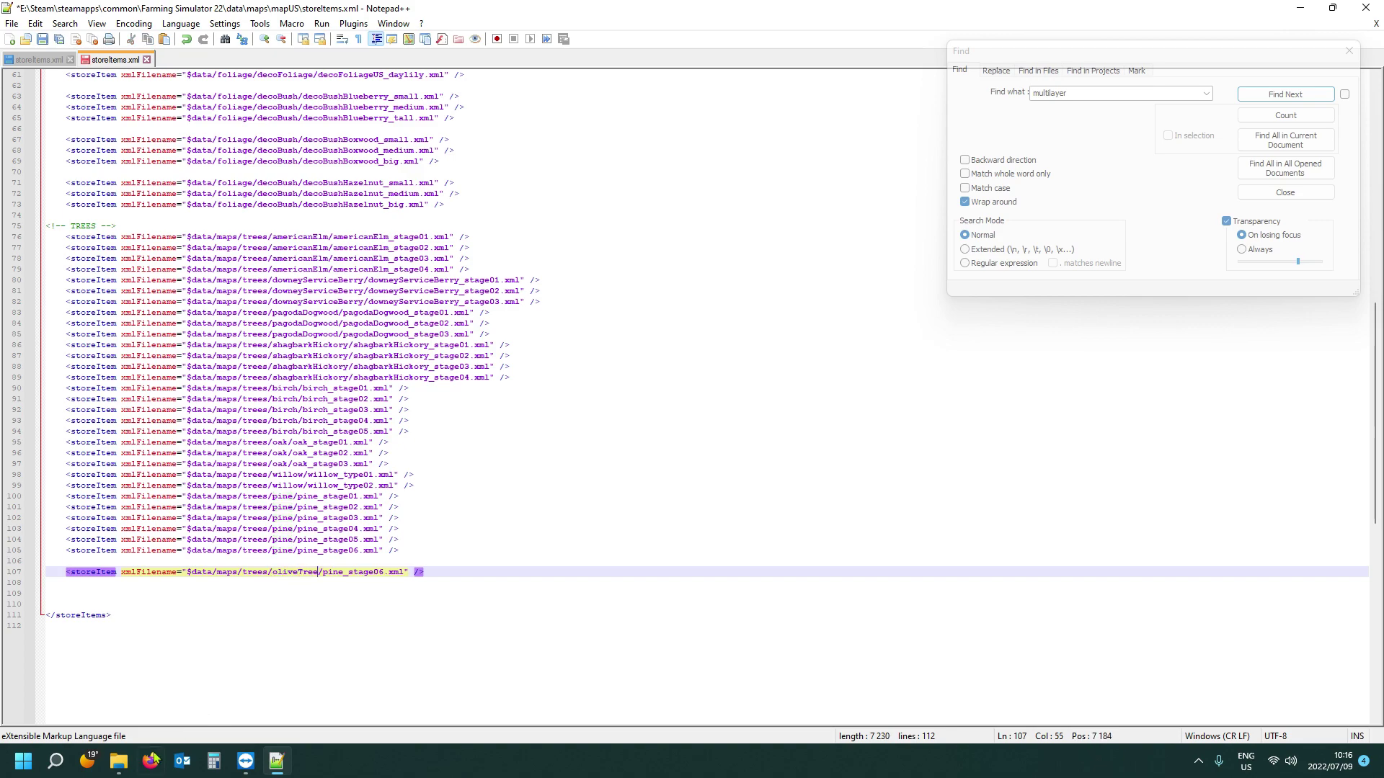
Return to the oliveTree folder in File Explorer, look through the stage01 to stage04 XML files, and select oliveTree_stage01.xml.
click(119, 761)
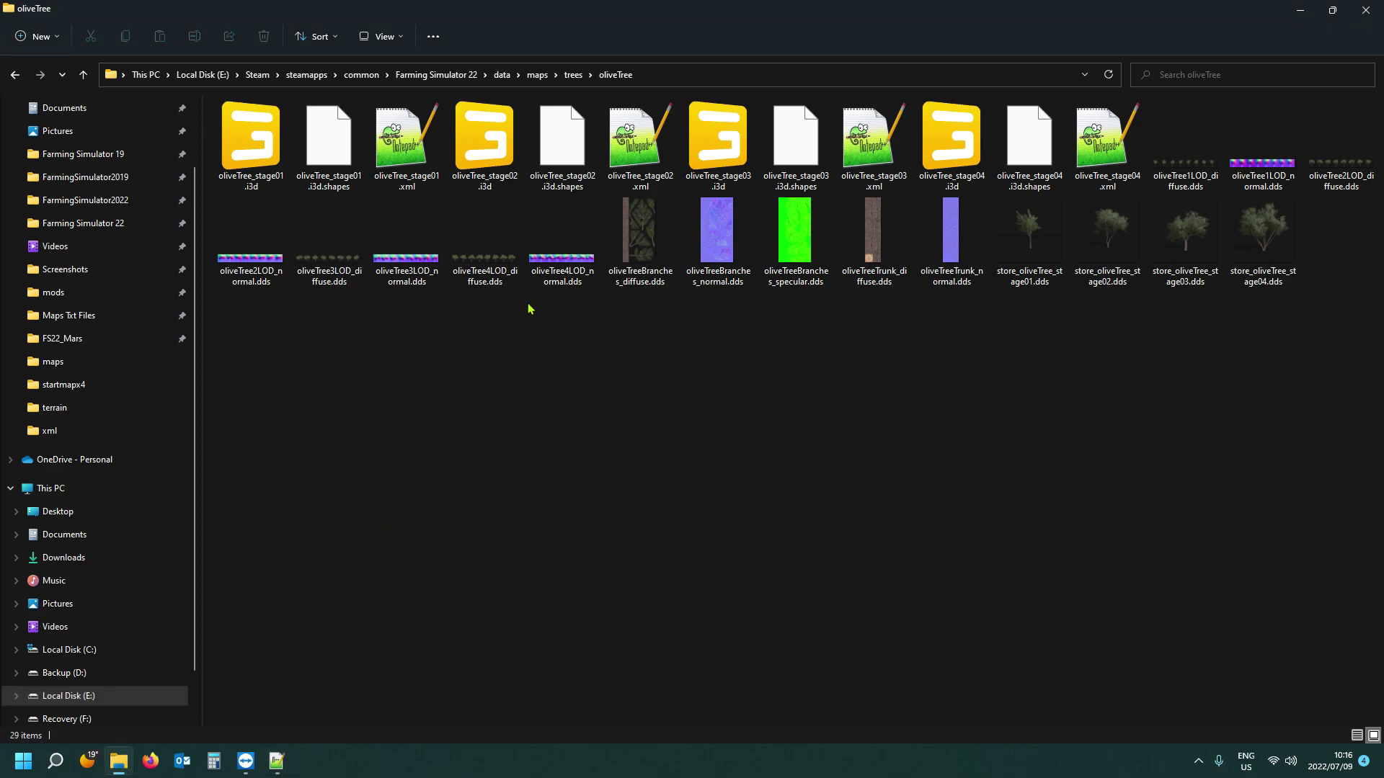
click(408, 175)
click(630, 159)
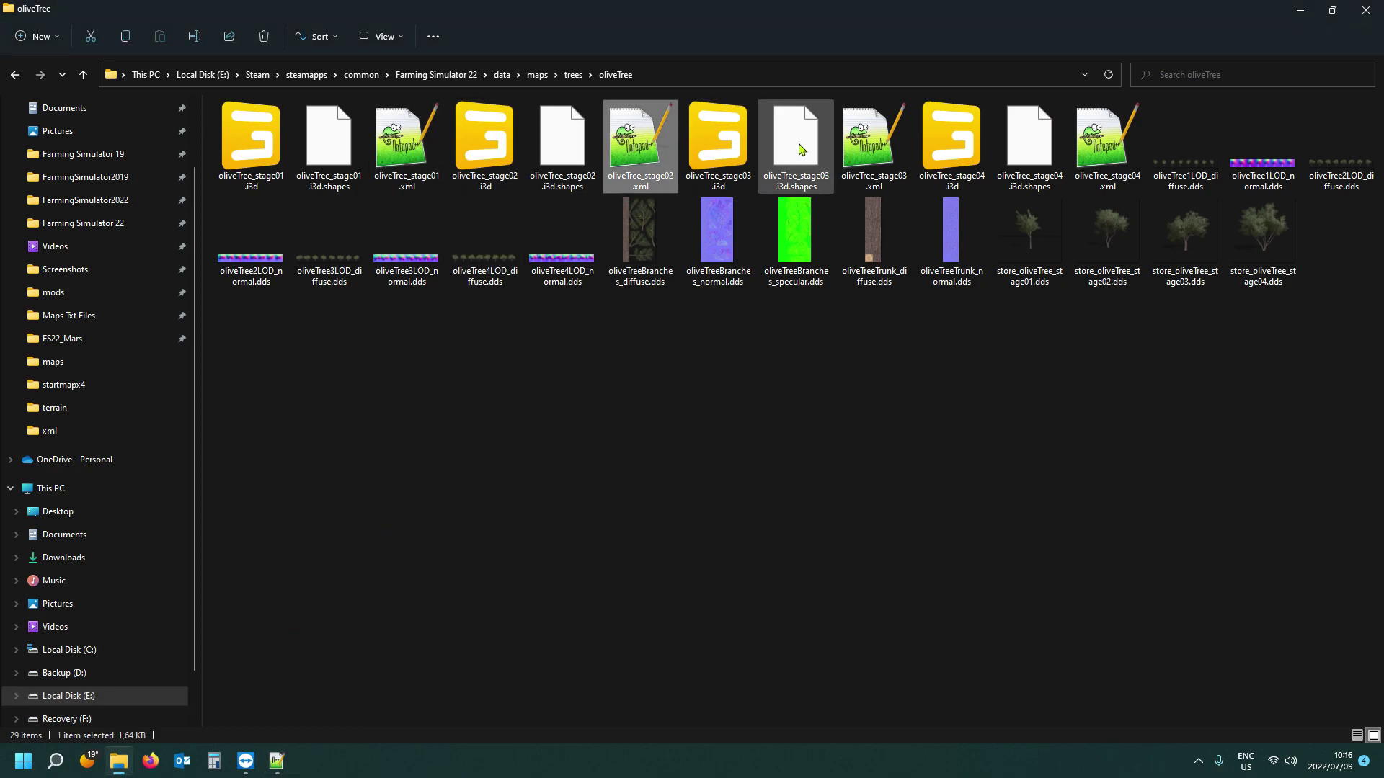
click(856, 152)
click(1094, 137)
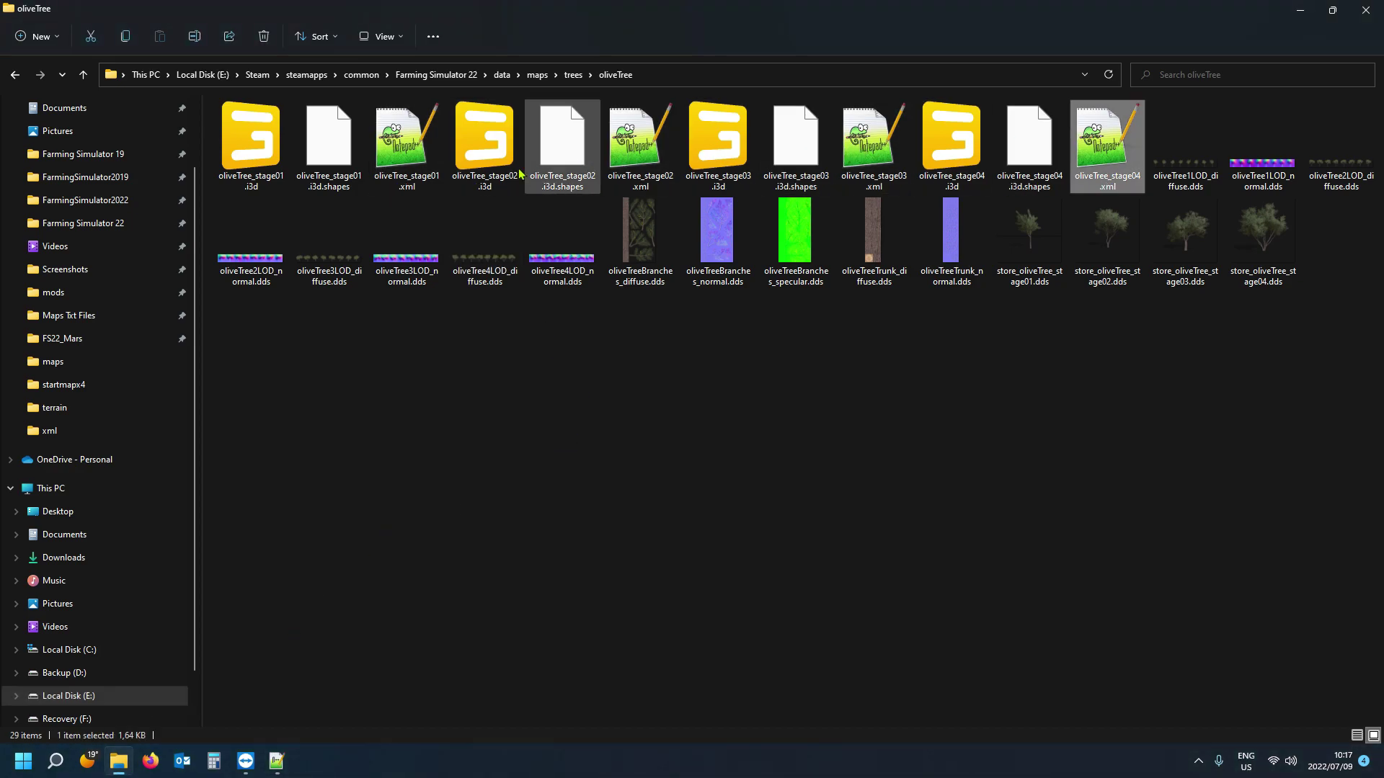
click(406, 185)
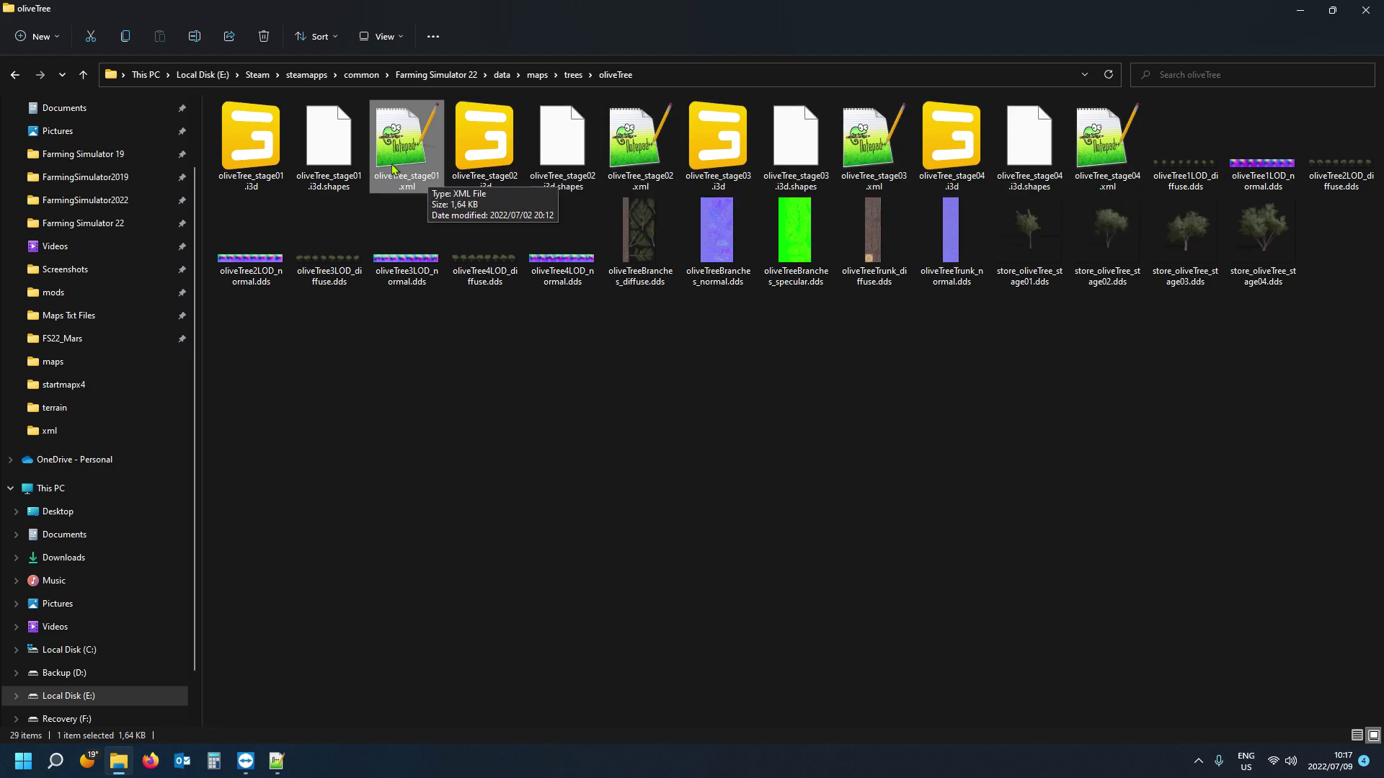
Copy the file name oliveTree_stage01 from File Explorer and replace pine_stage06 with it in line 107 of storeItems.xml in Notepad++.
click(277, 761)
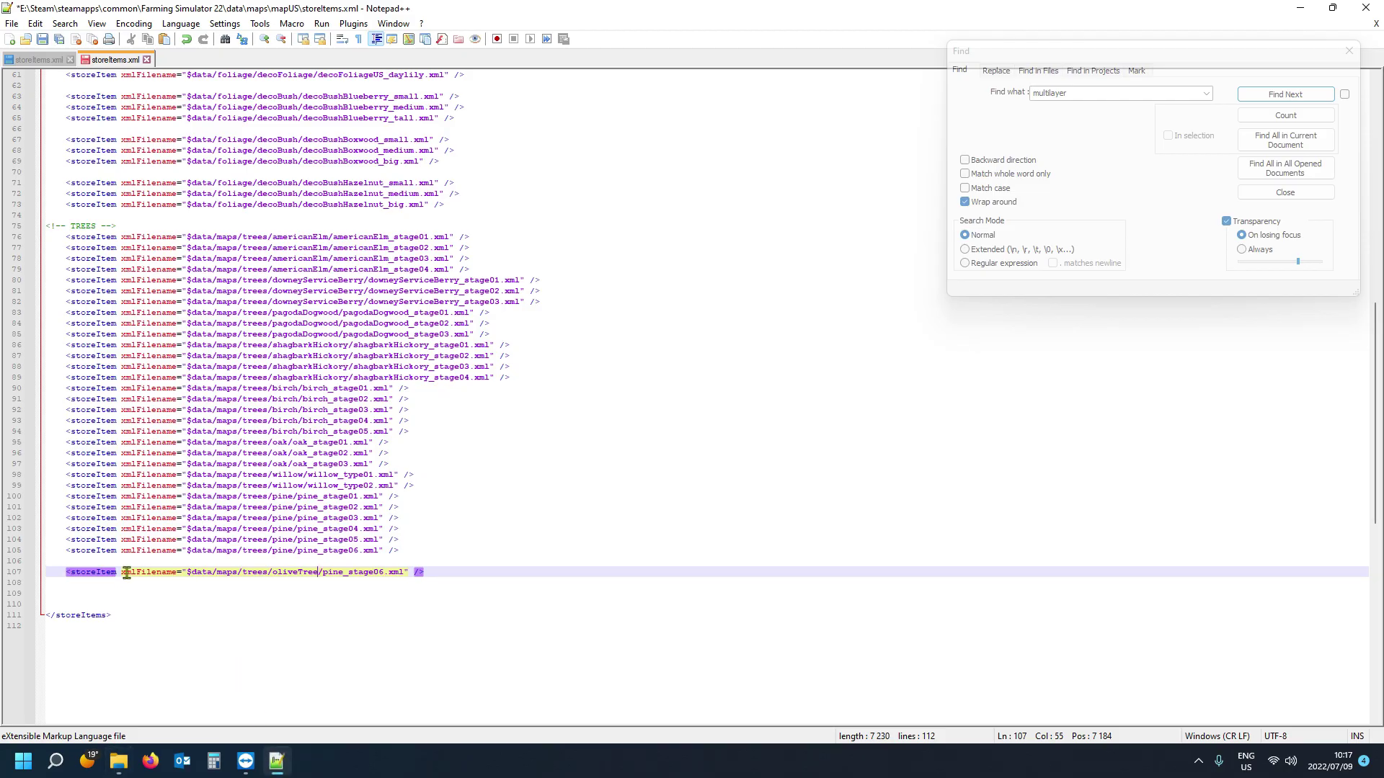
click(118, 761)
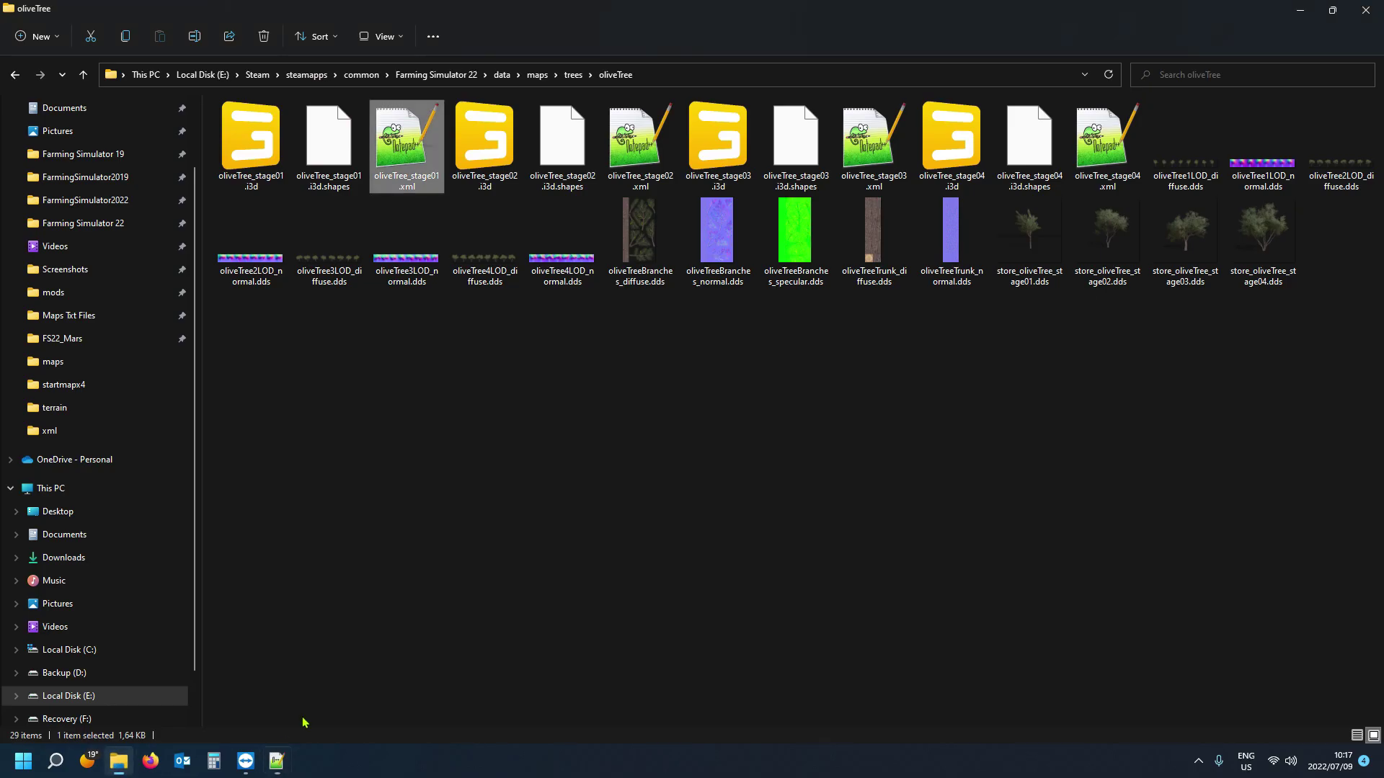
click(407, 185)
key(ctrl+c)
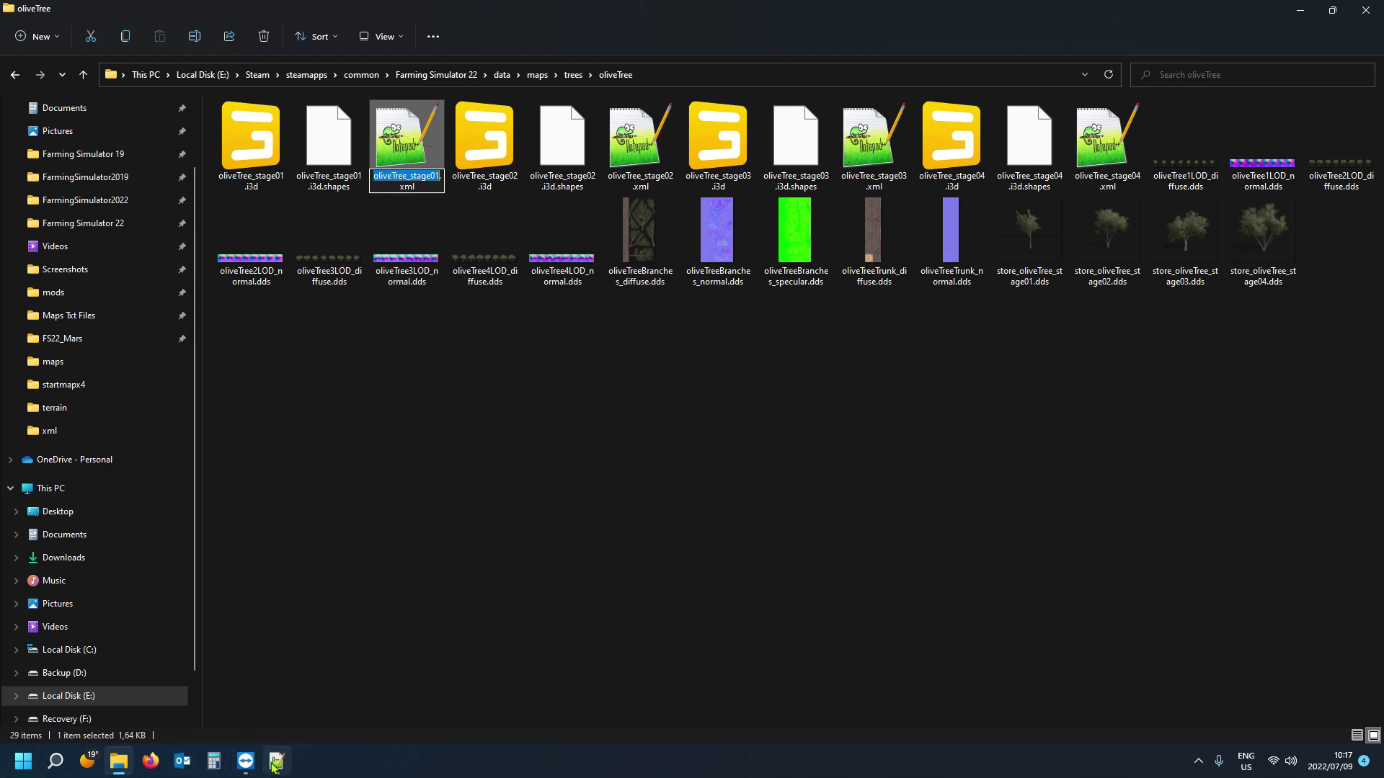
key(Escape)
click(291, 656)
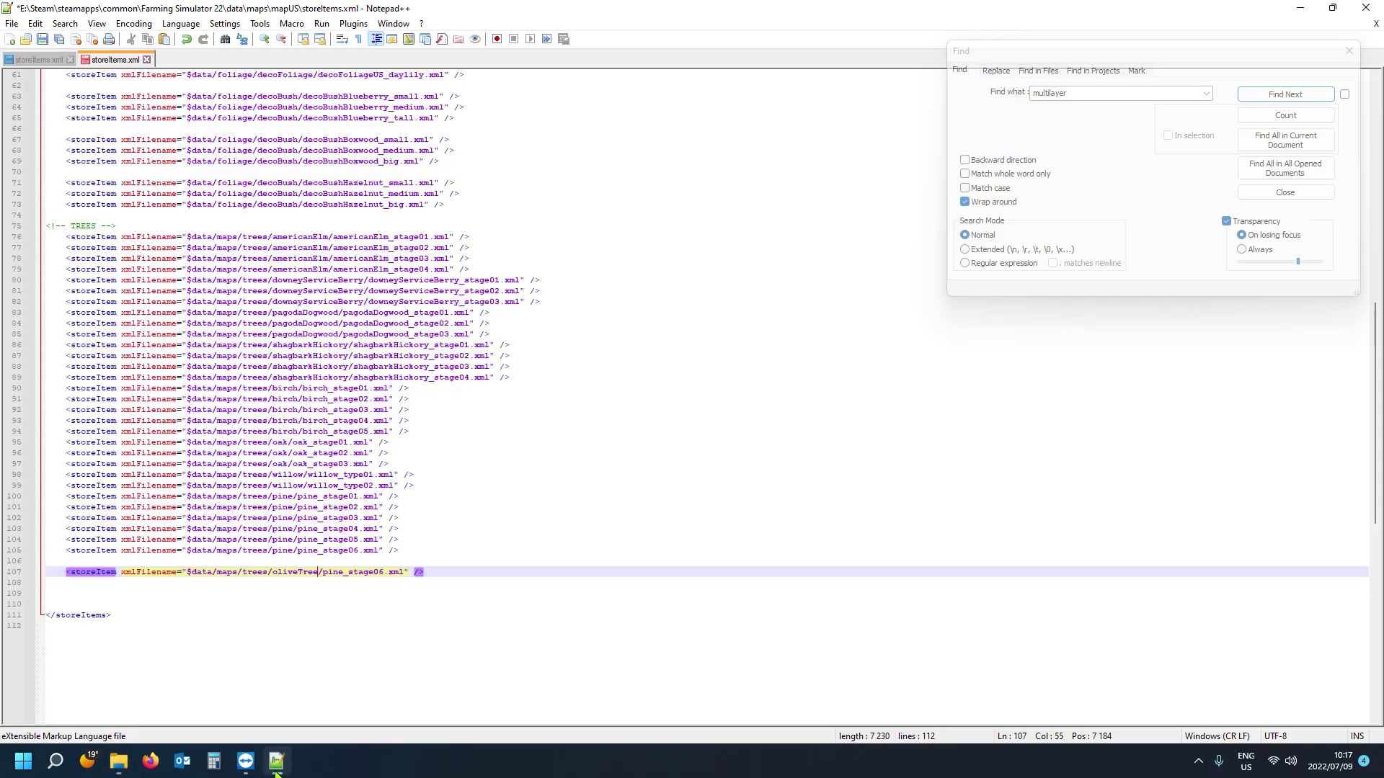
double_click(356, 573)
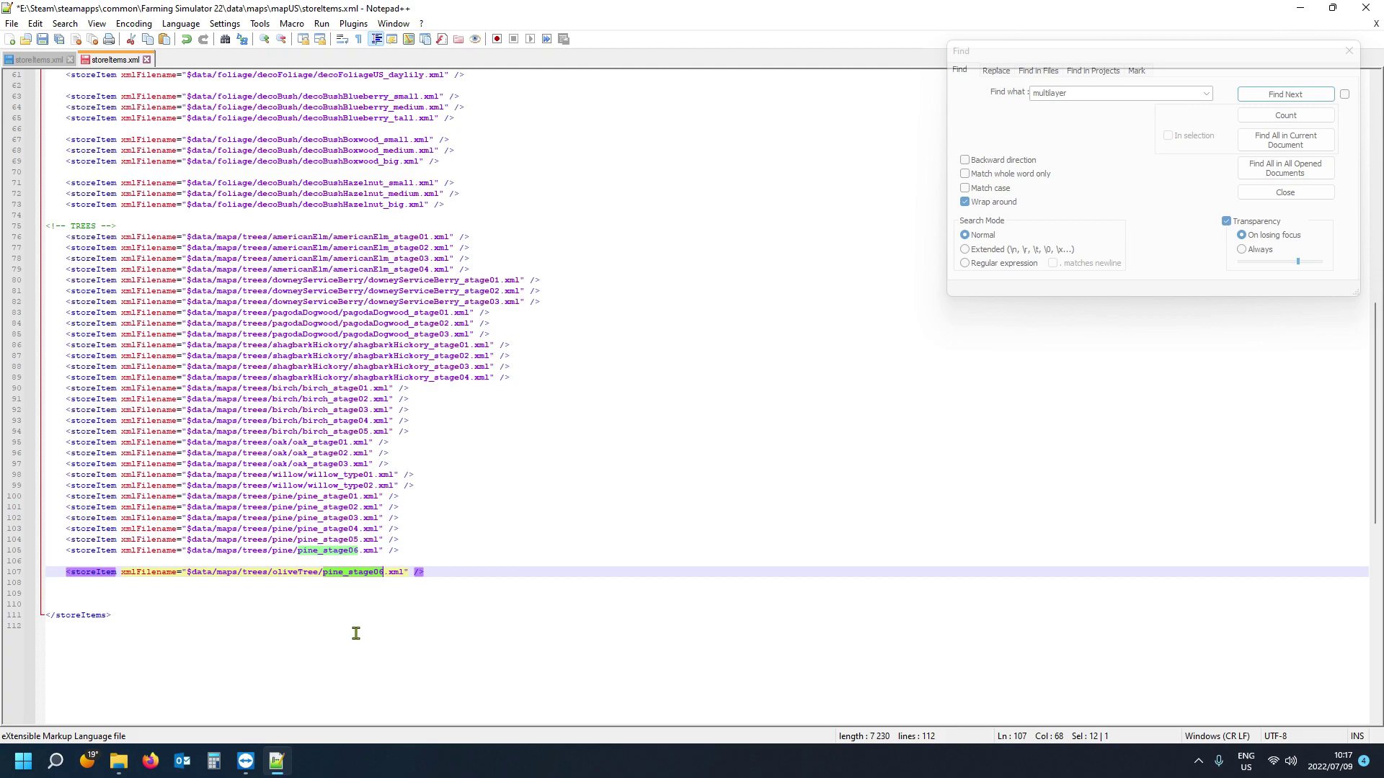
key(ctrl+v)
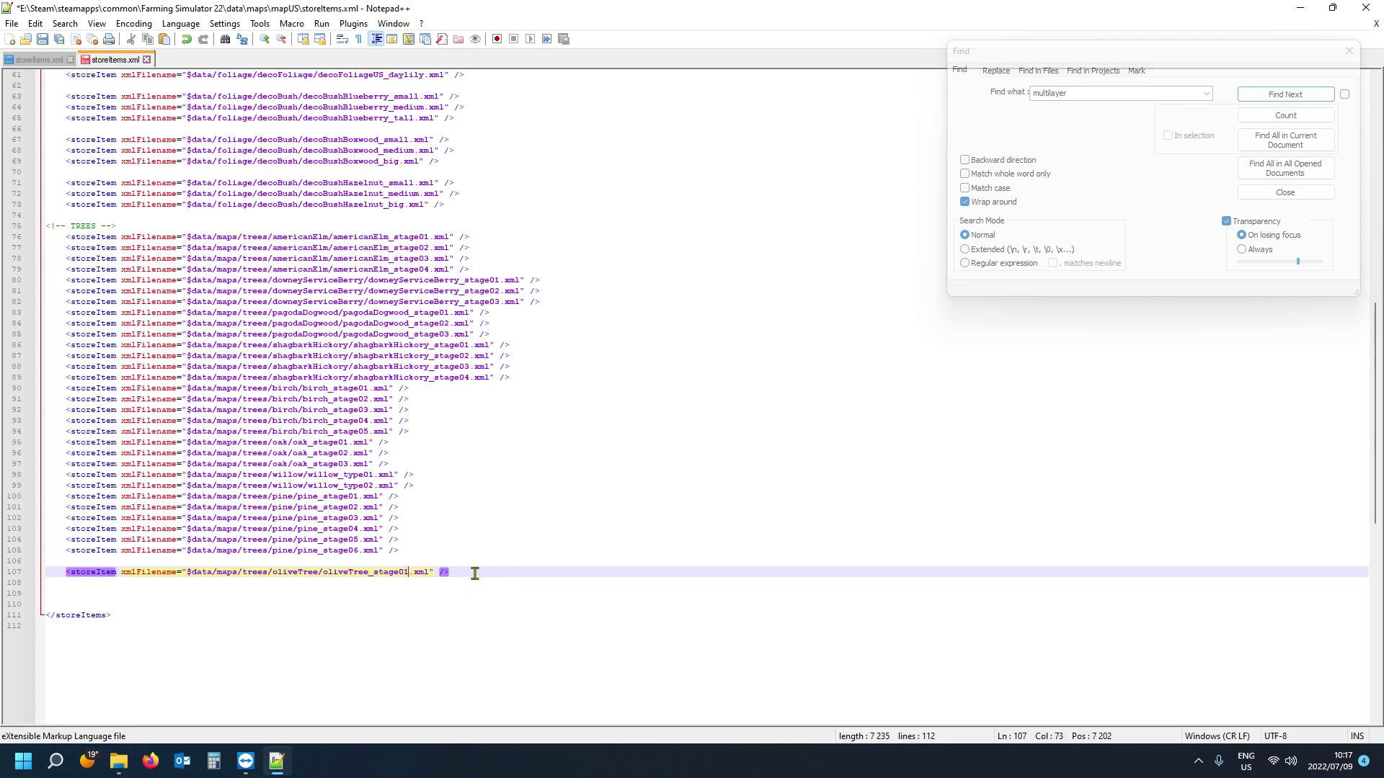
Duplicate the oliveTree_stage01 storeItem line three times directly below it, filling lines 108 to 110.
click(10, 575)
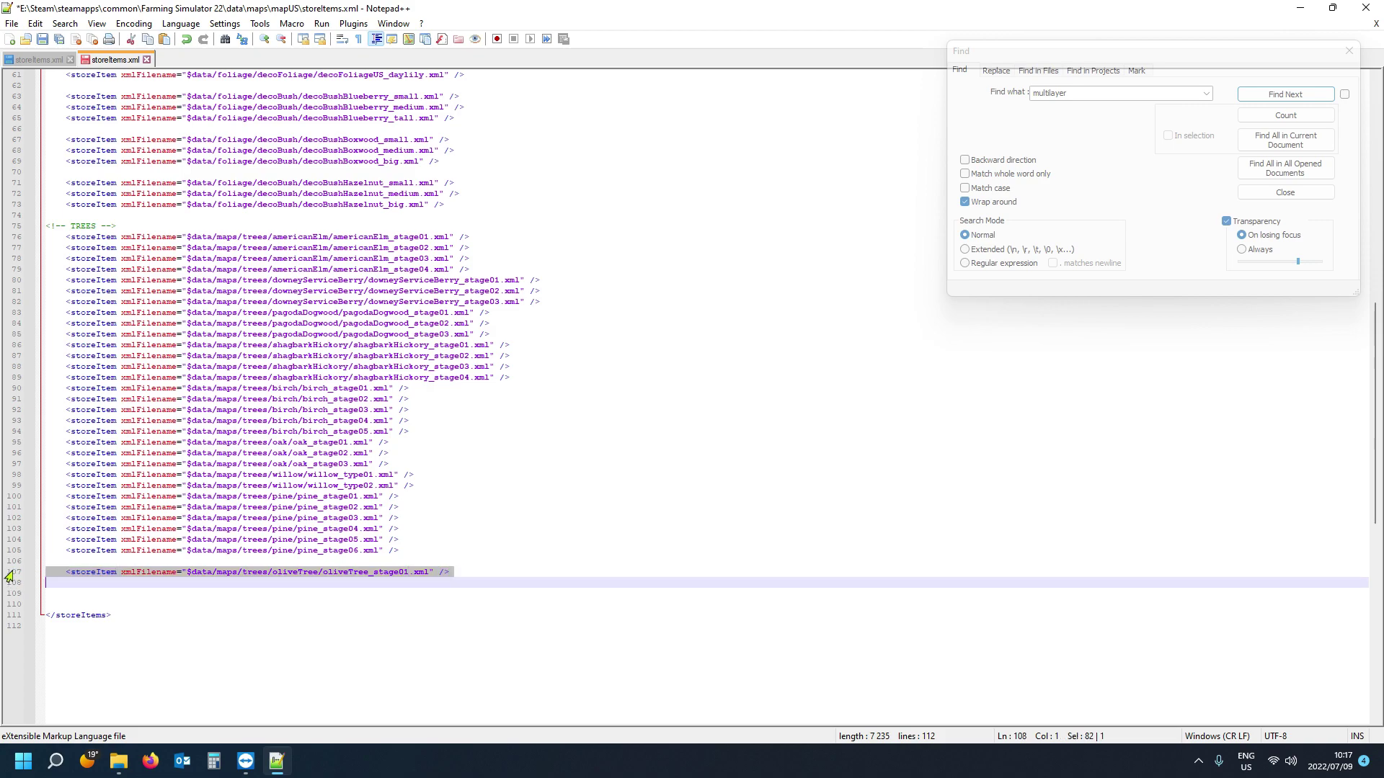
click(51, 582)
key(ctrl+v)
key(ctrl+v)
key(ctrl+v)
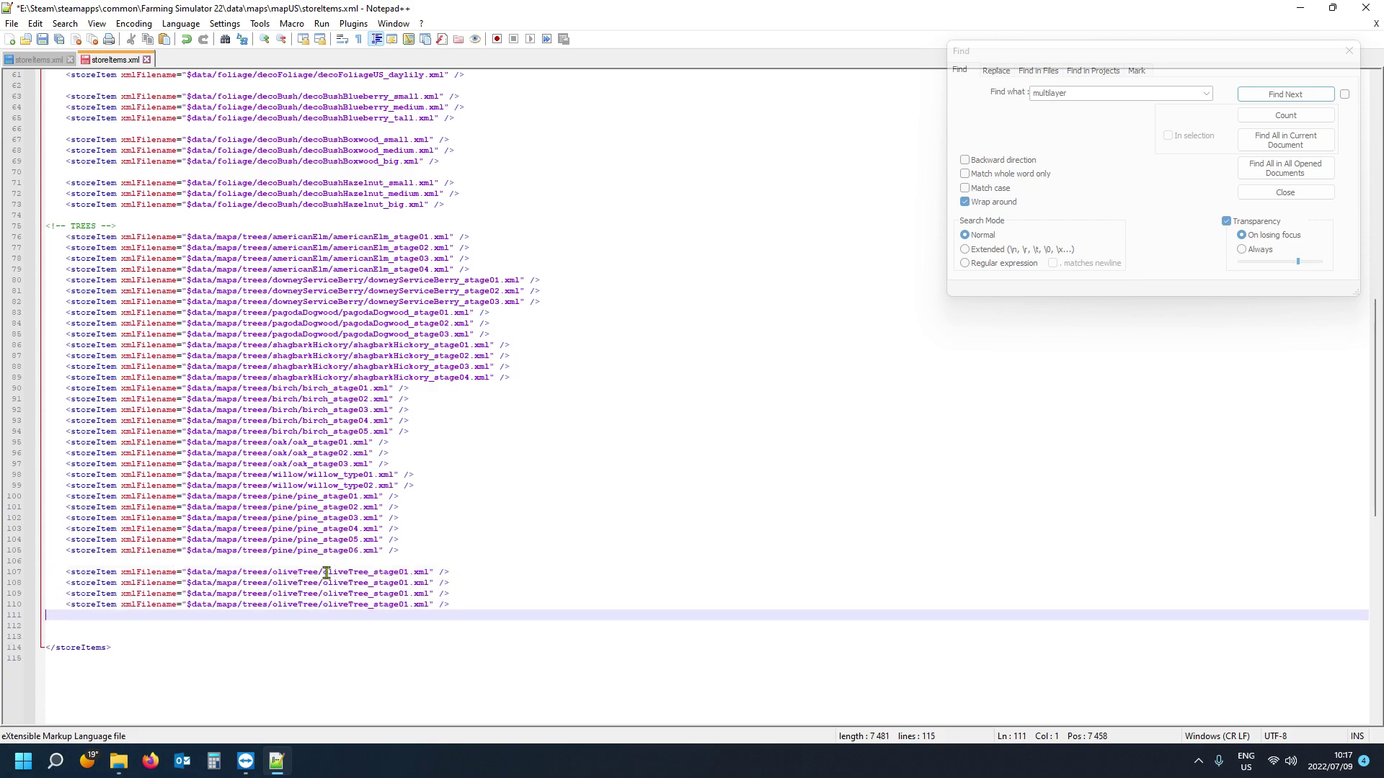
Change the stage numbers in the three copied oliveTree lines to stage02, stage03 and stage04.
drag(405, 582, 410, 604)
text(2)
text(3)
text(4)
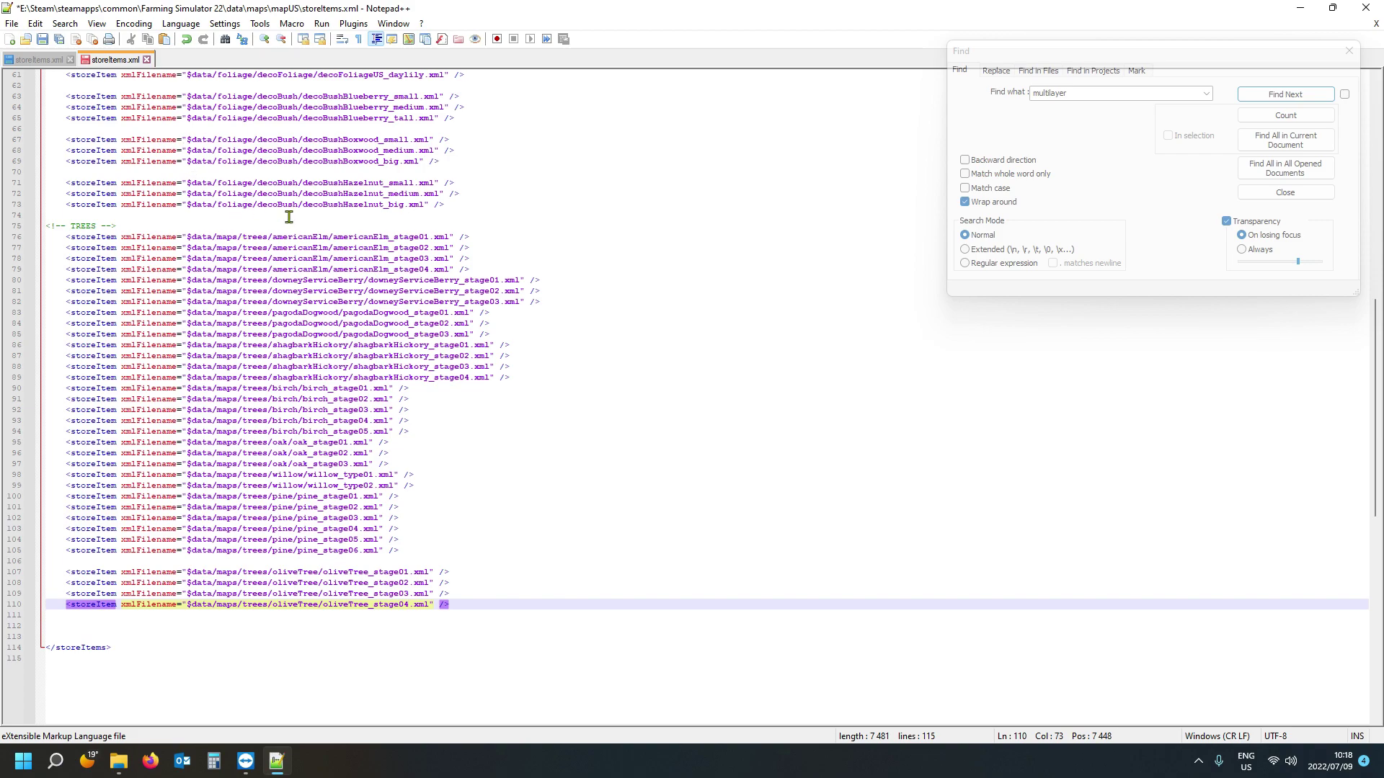
Close the mapUS storeItems.xml without saving its changes, and close the Find dialog.
click(147, 64)
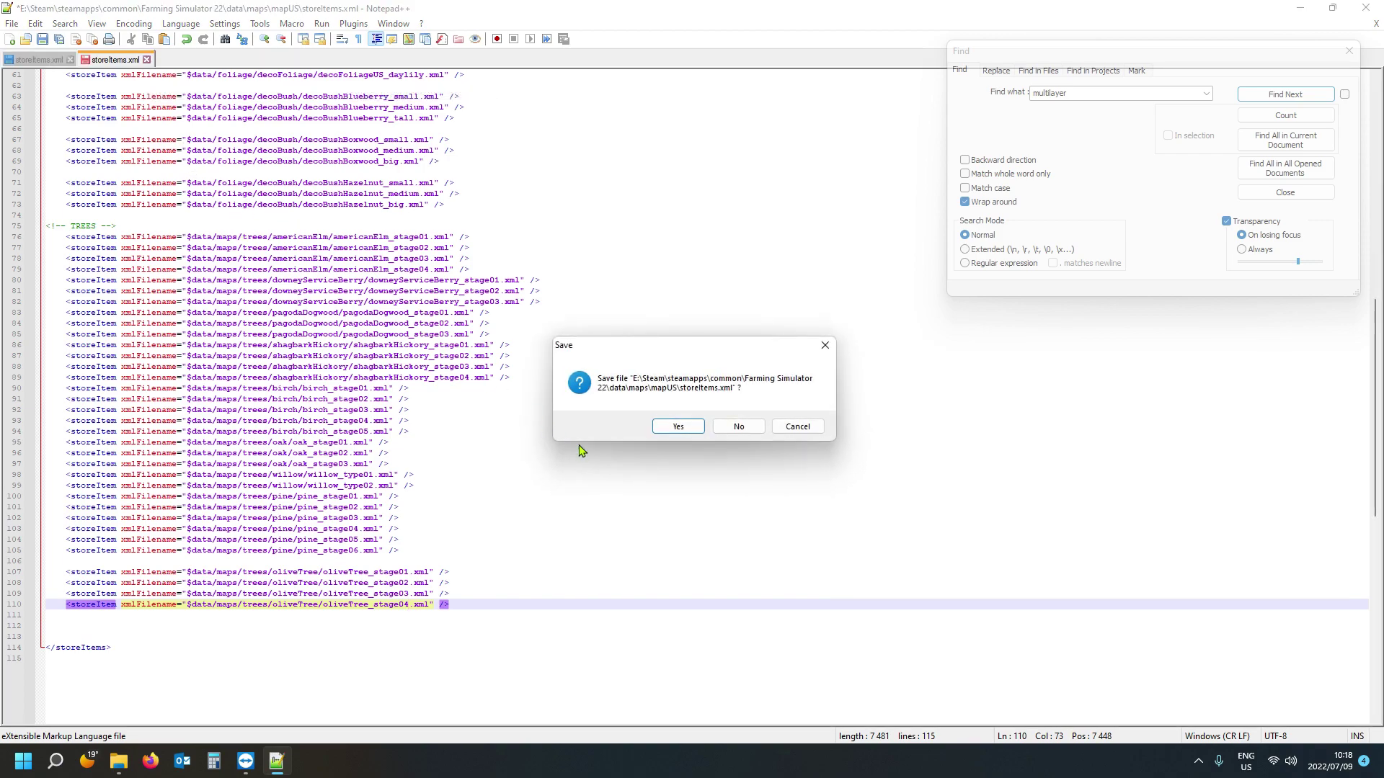
click(738, 426)
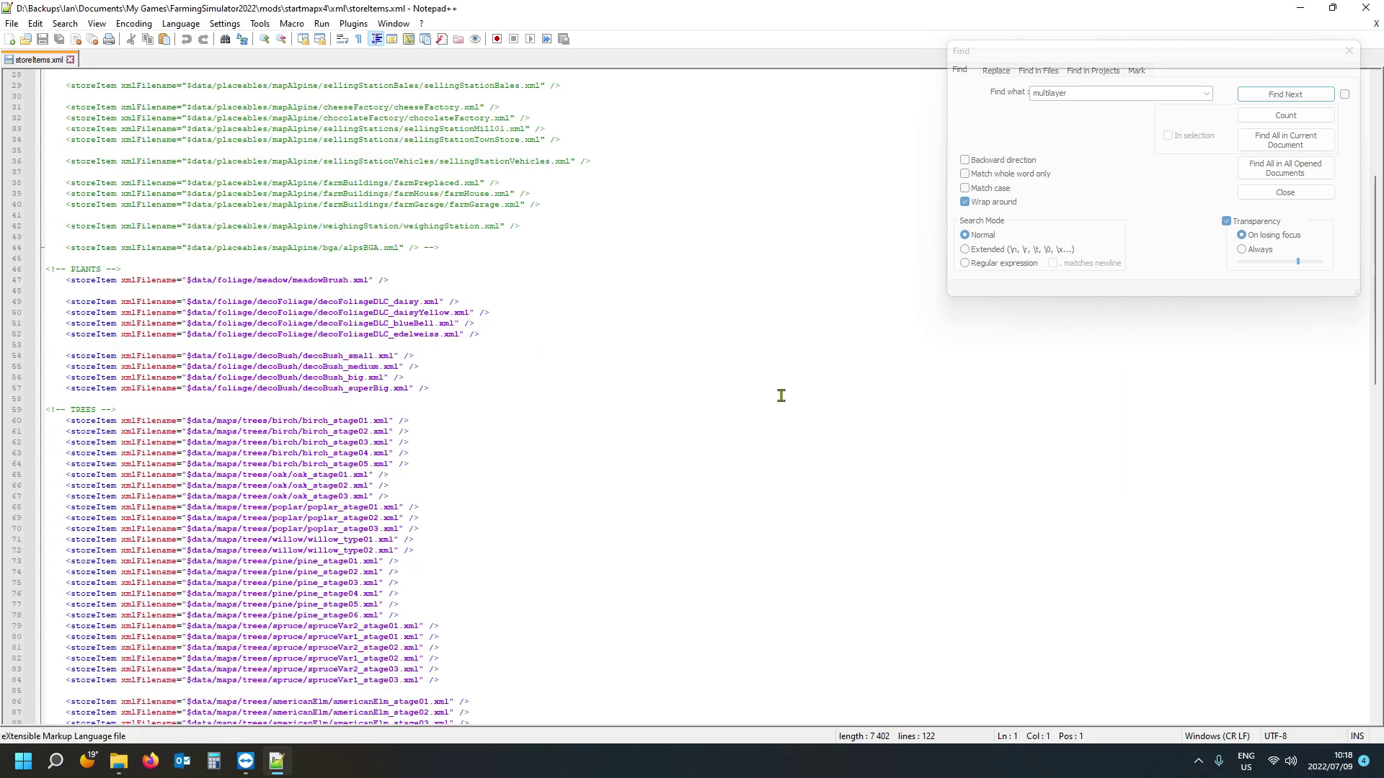
click(1348, 51)
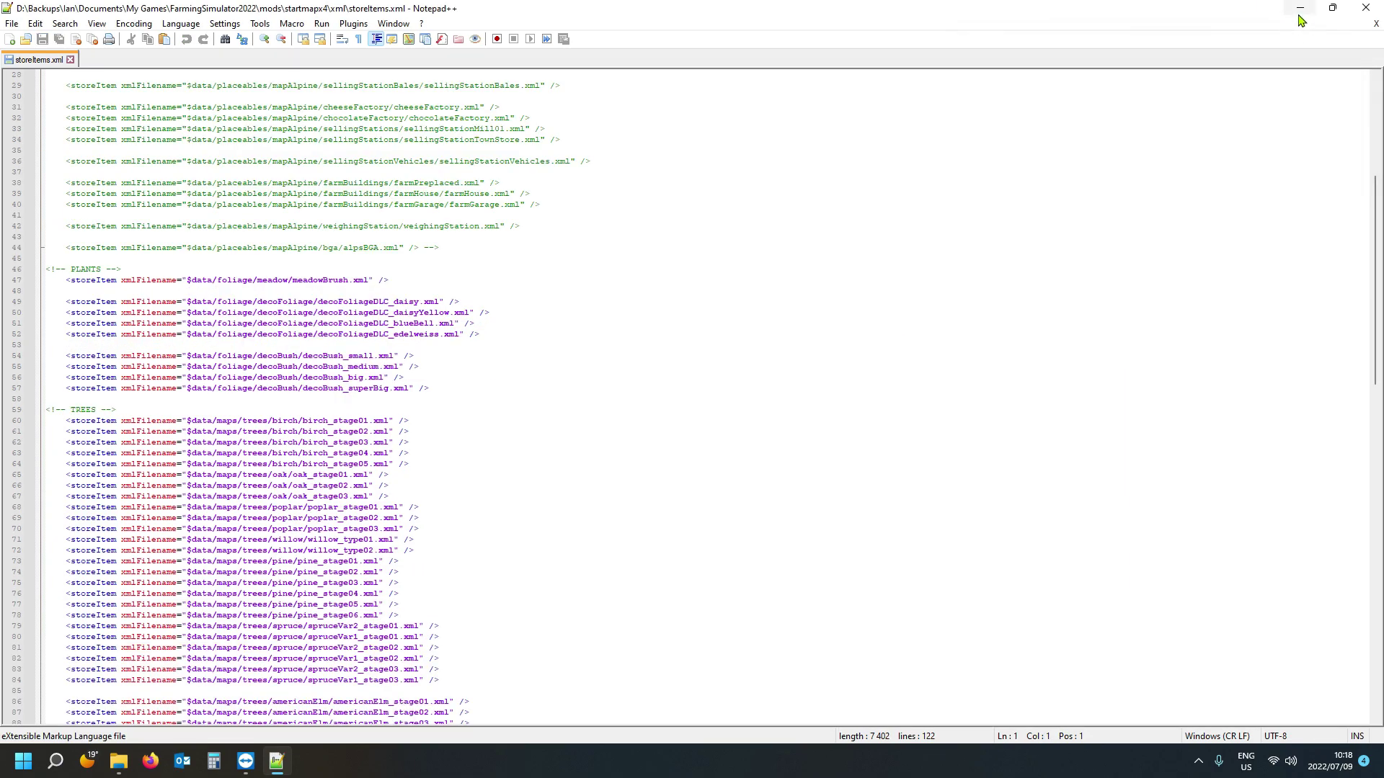